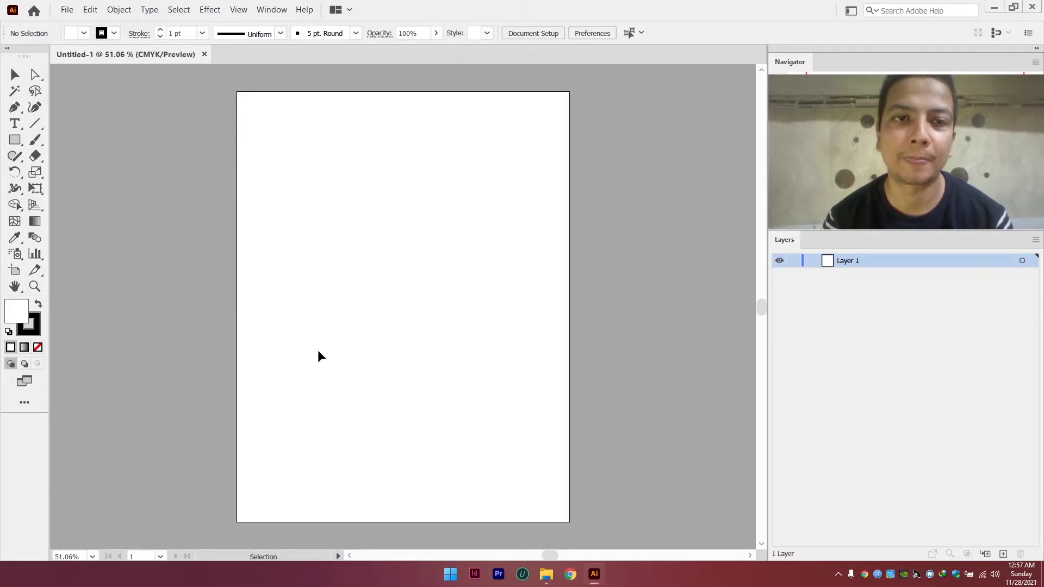
- Paint two wavy strokes across the upper part of the artboard with the 5 pt. Round brush
click(33, 140)
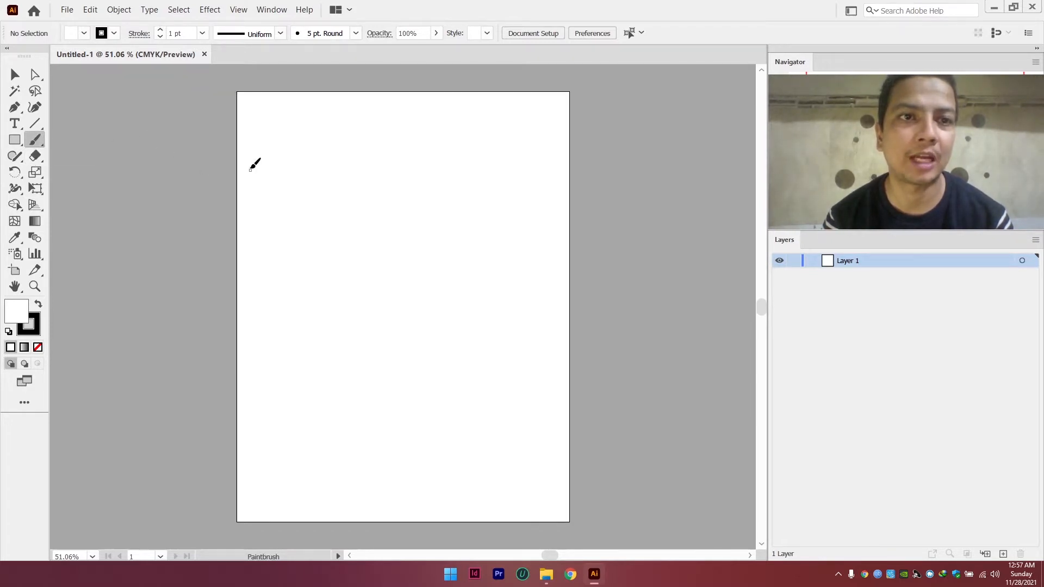
mouse_move(250, 171)
mouse_down()
mouse_move(288, 152)
mouse_move(351, 201)
mouse_move(403, 211)
mouse_move(441, 180)
mouse_up()
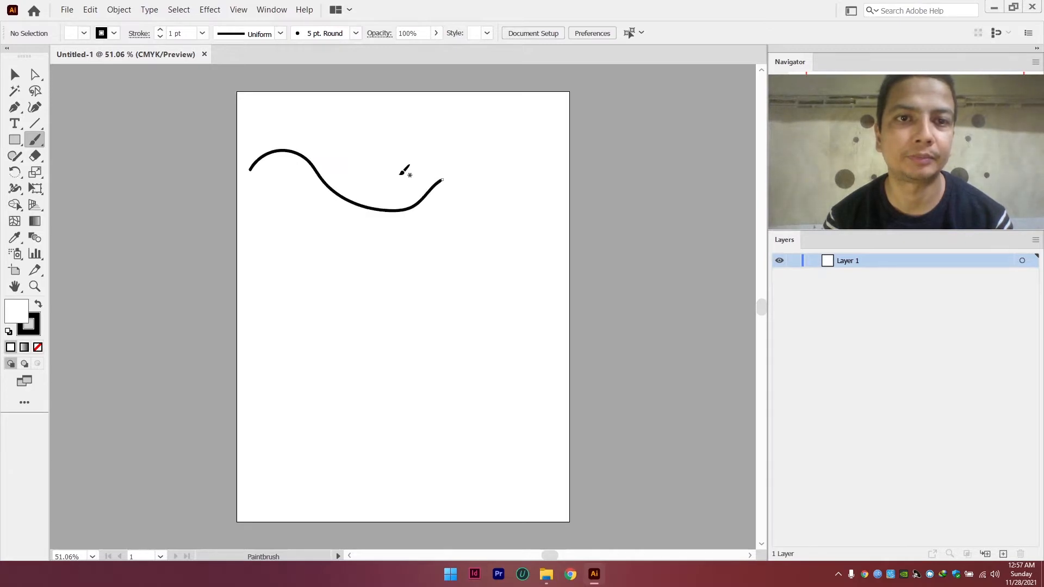
mouse_move(343, 153)
mouse_down()
mouse_move(381, 144)
mouse_move(424, 165)
mouse_move(486, 168)
mouse_up()
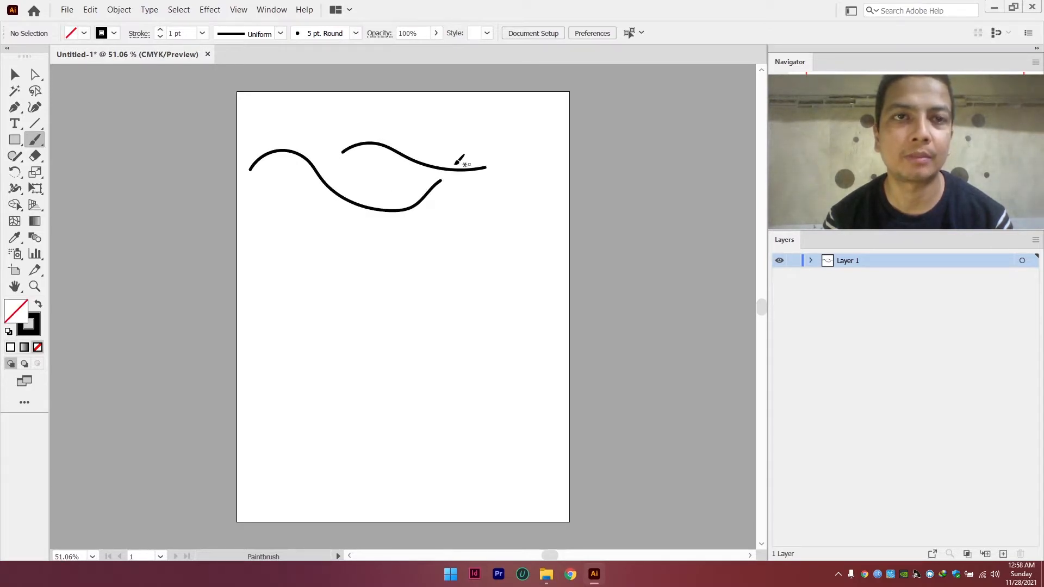
- Switch the Paintbrush to the rough charcoal-like brush and paint two long wavy strokes below the smooth ones
click(355, 34)
drag(354, 70, 353, 80)
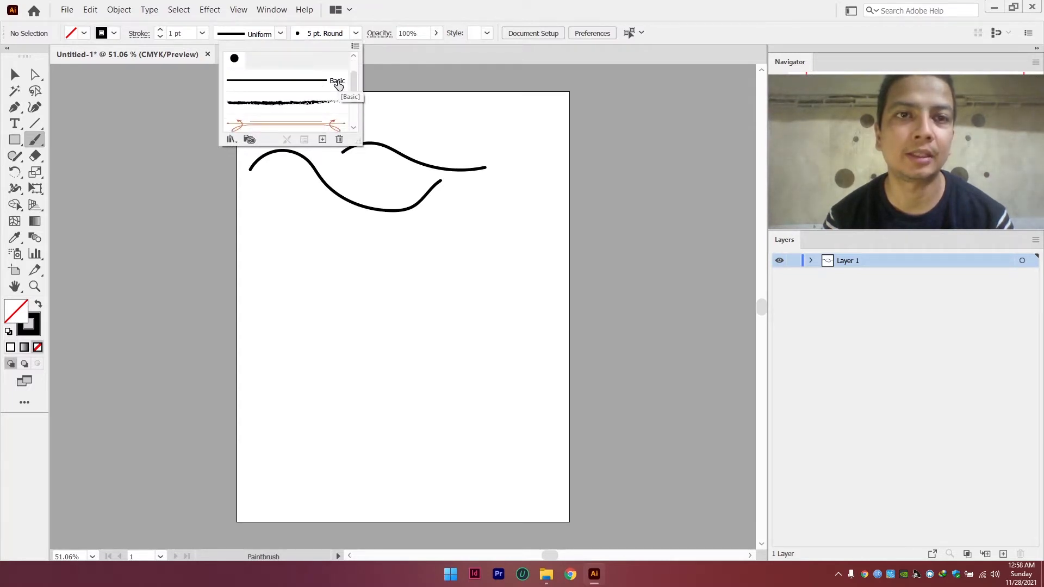
drag(354, 79, 354, 87)
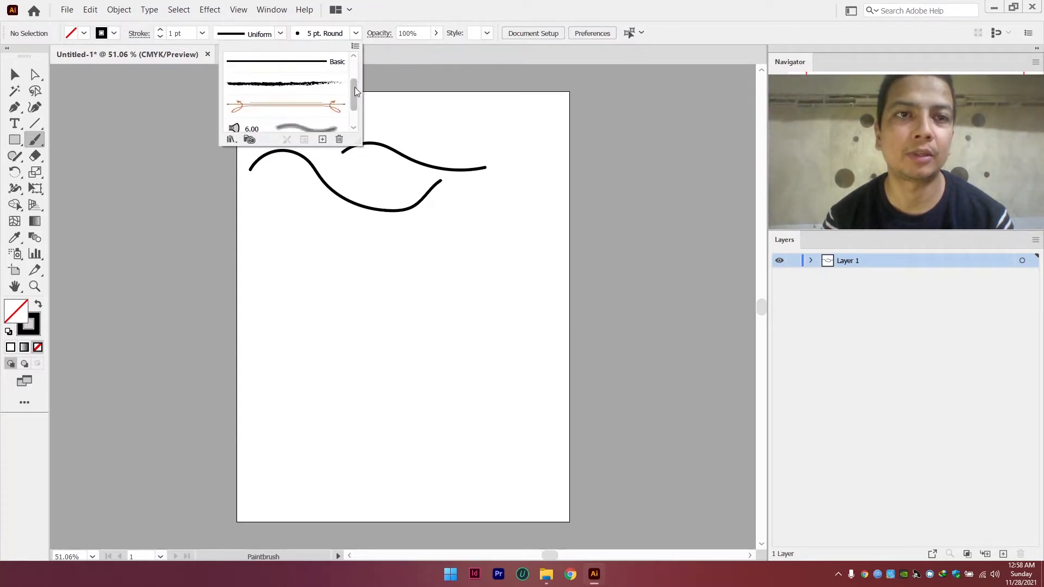
click(308, 83)
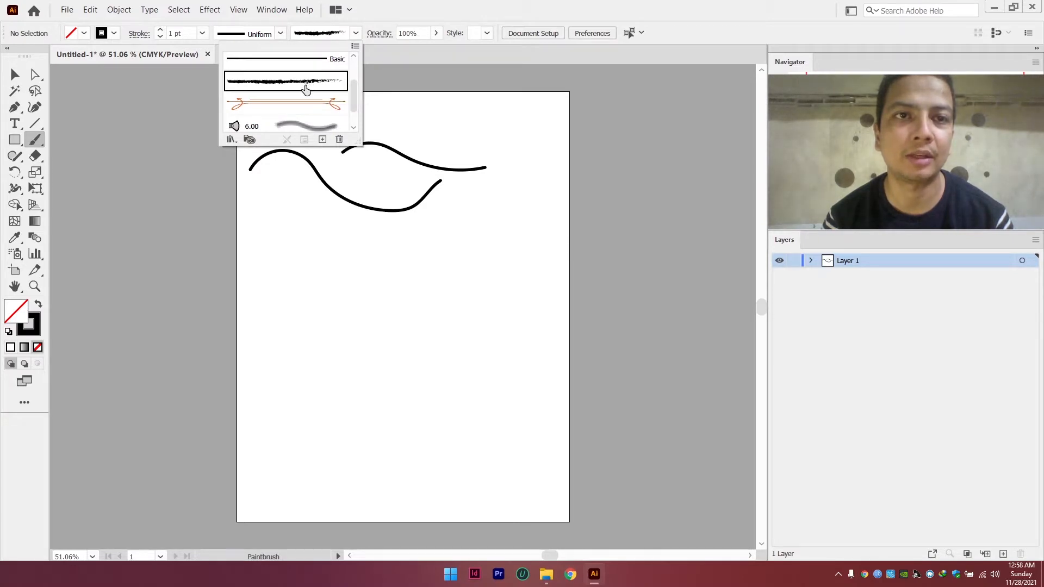
mouse_move(250, 233)
mouse_down()
mouse_move(281, 225)
mouse_move(334, 260)
mouse_move(378, 265)
mouse_move(477, 236)
mouse_up()
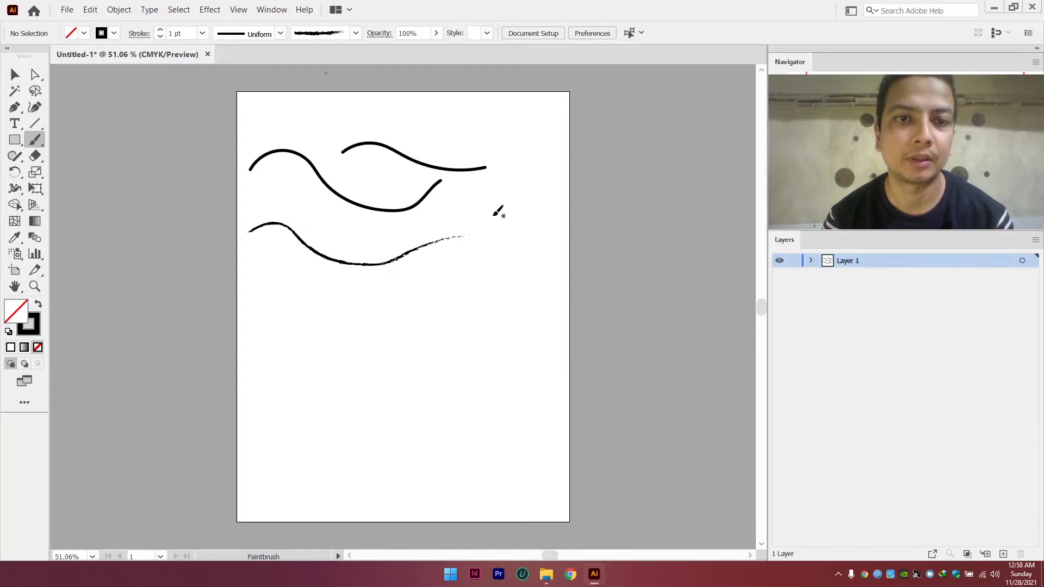
mouse_move(505, 203)
mouse_down()
mouse_move(468, 225)
mouse_move(339, 231)
mouse_move(247, 195)
mouse_up()
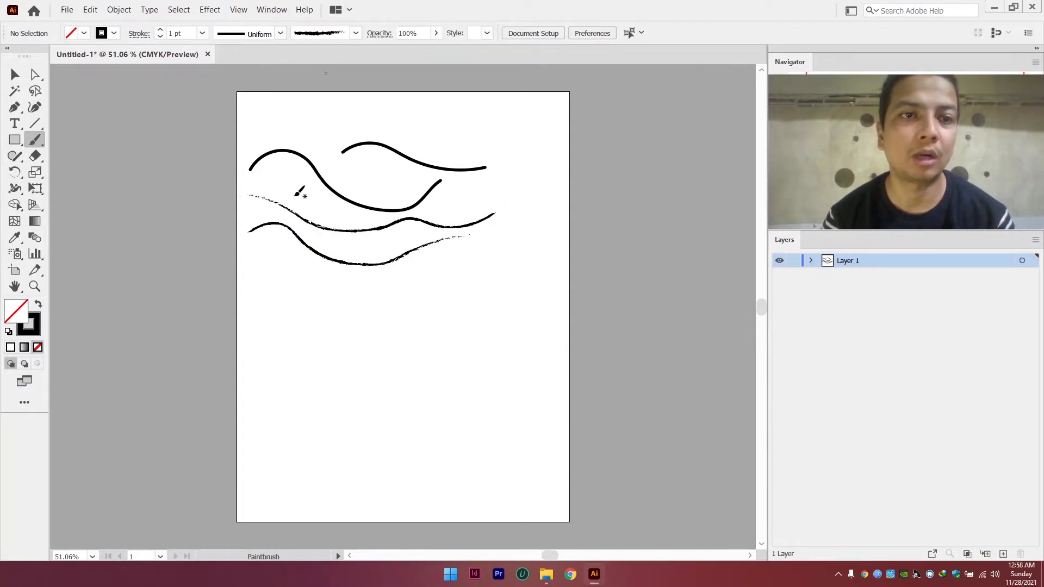
- Set the upper rough stroke's weight to 7 pt and move it below the other strokes
key(v)
click(265, 206)
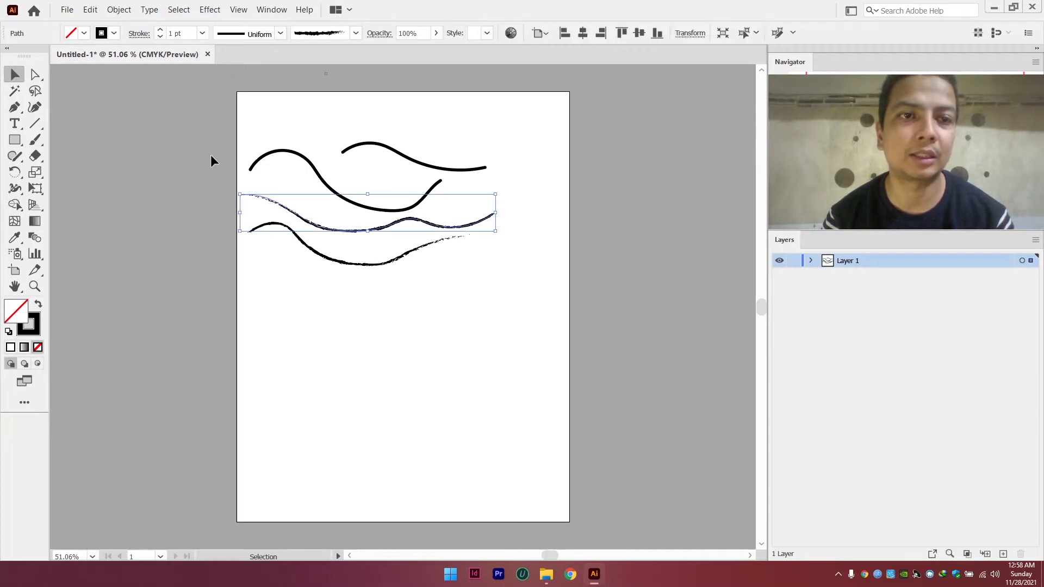
click(162, 30)
click(161, 30)
click(162, 30)
click(161, 30)
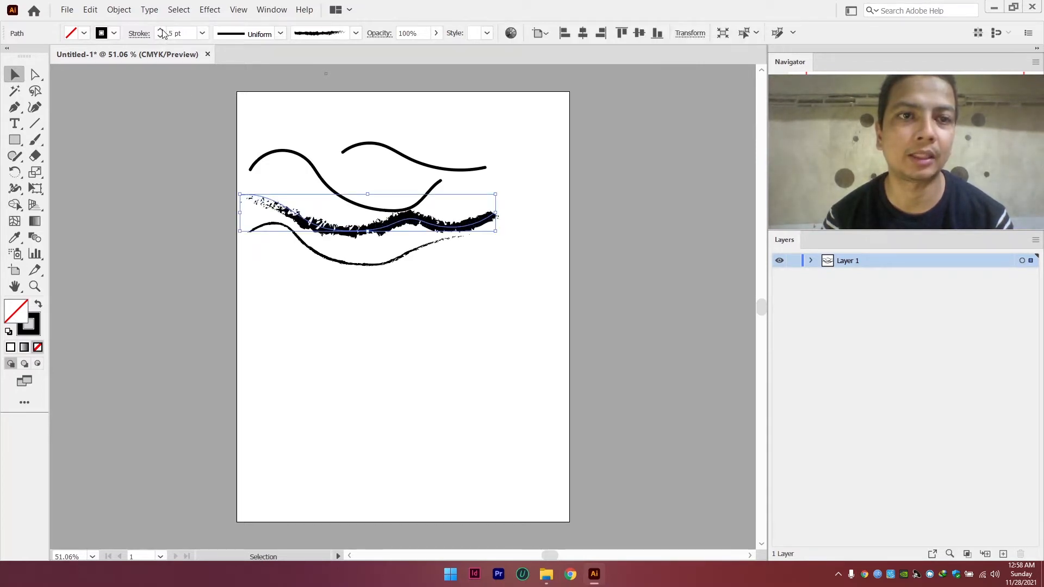
click(161, 30)
click(162, 30)
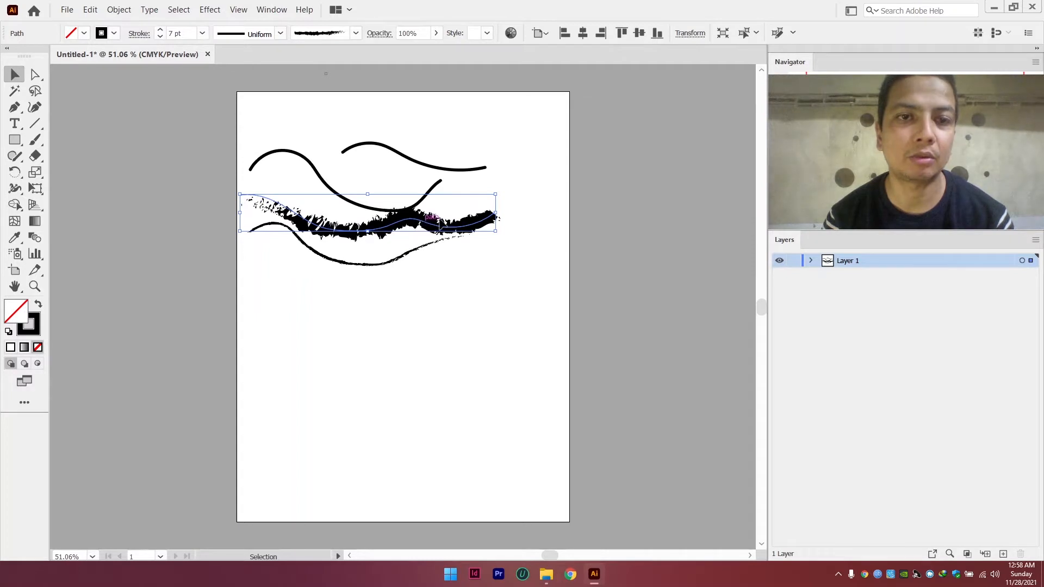
mouse_move(420, 217)
mouse_down()
mouse_move(456, 241)
mouse_move(428, 291)
mouse_up()
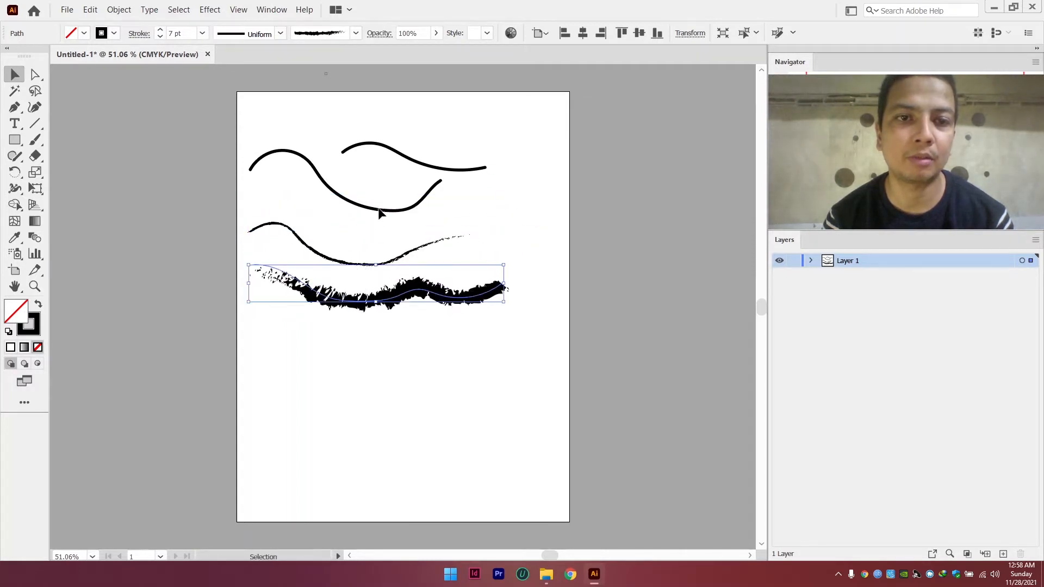
- Apply the orange looped-arrow brush to the thick 7 pt stroke
click(365, 266)
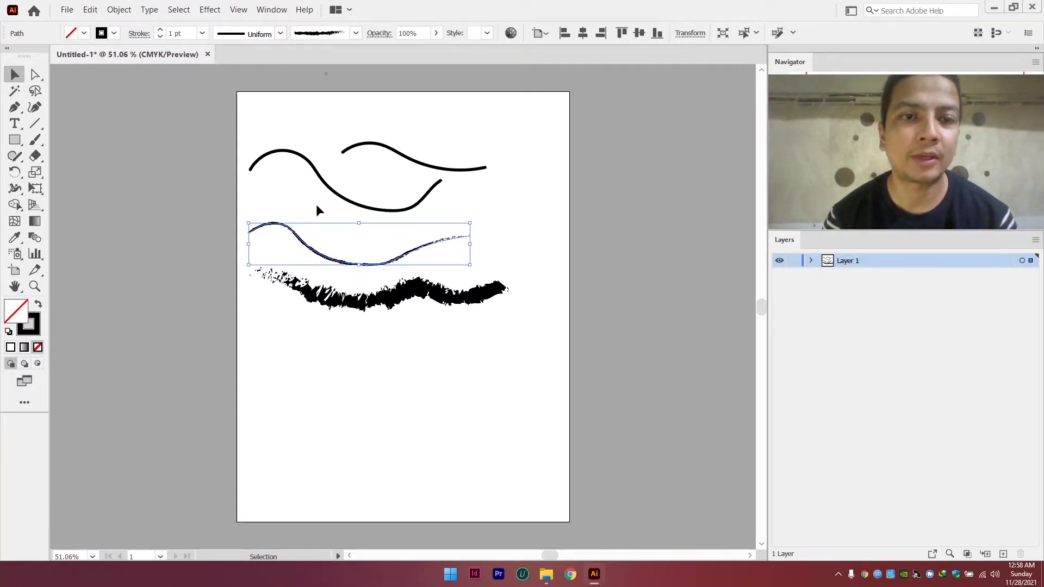
click(448, 293)
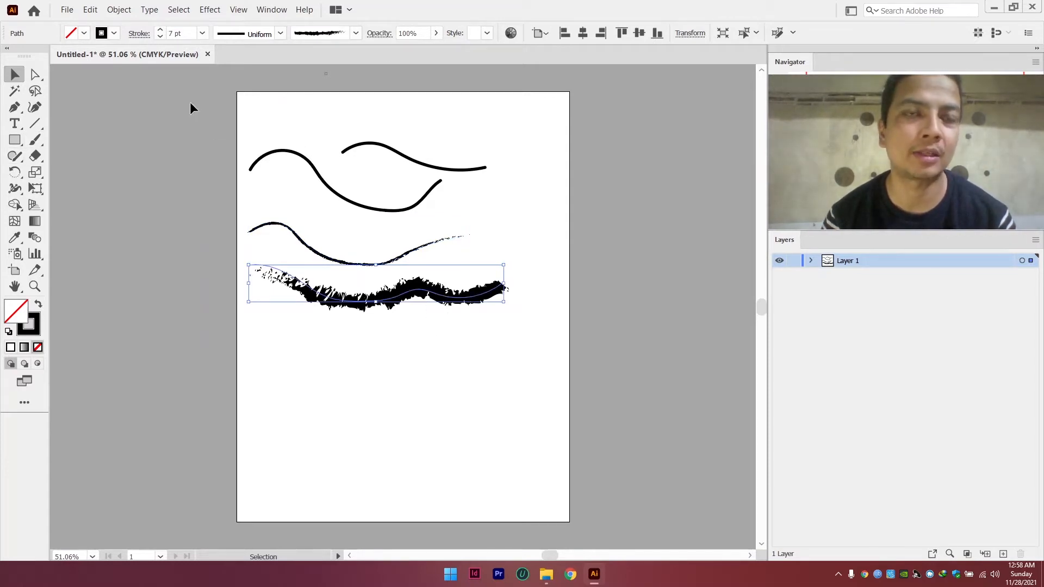
click(354, 33)
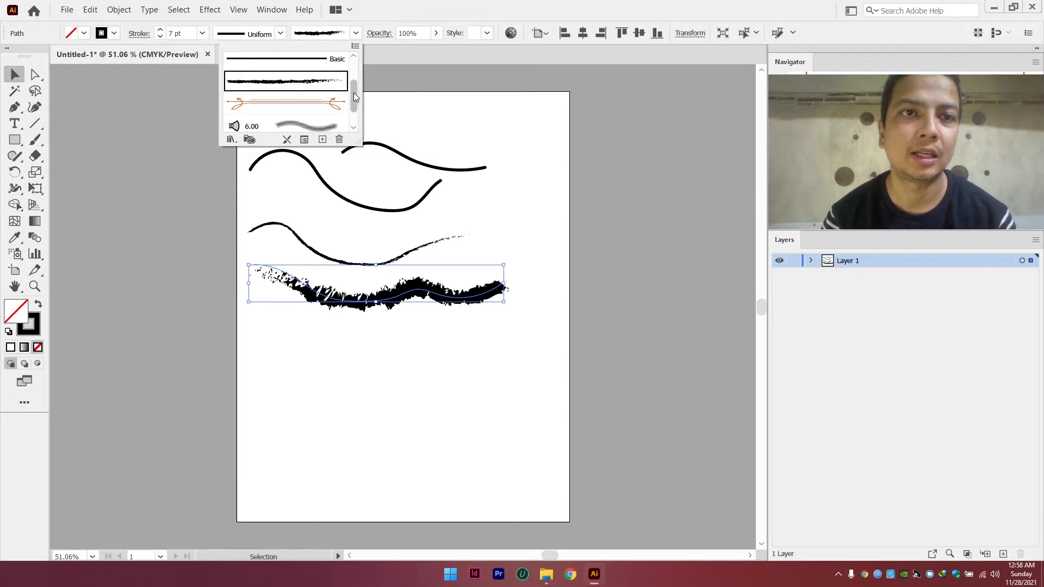
click(332, 97)
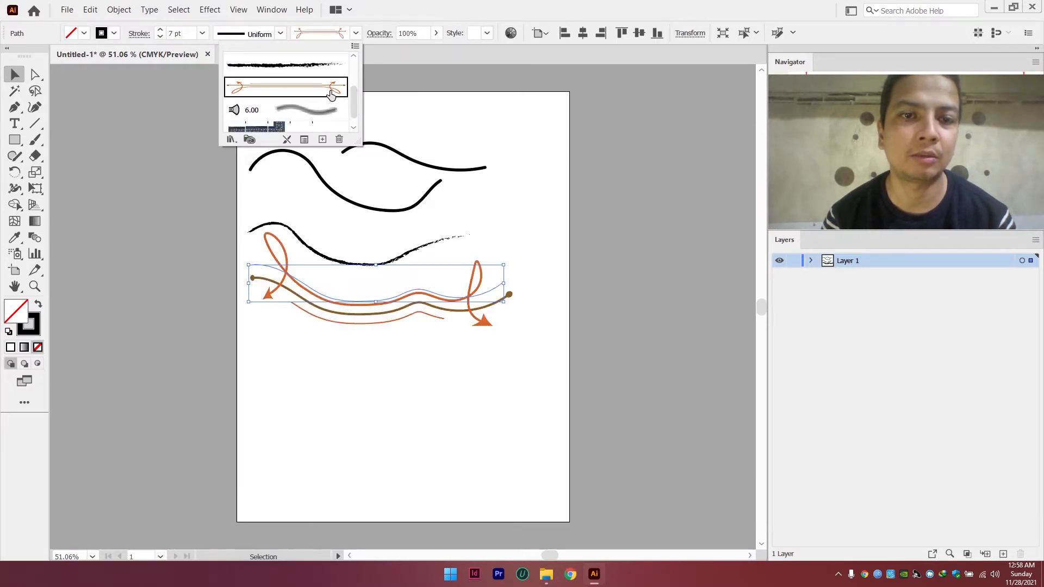
click(370, 355)
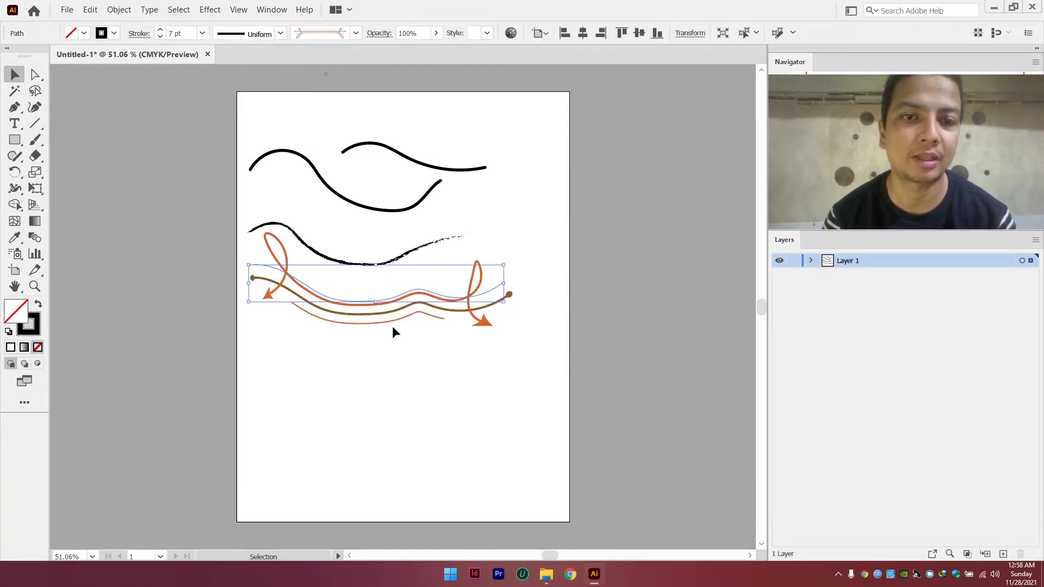
- Try the 6.00 bristle brush on the selected stroke, then apply the blue denim pattern brush
click(357, 35)
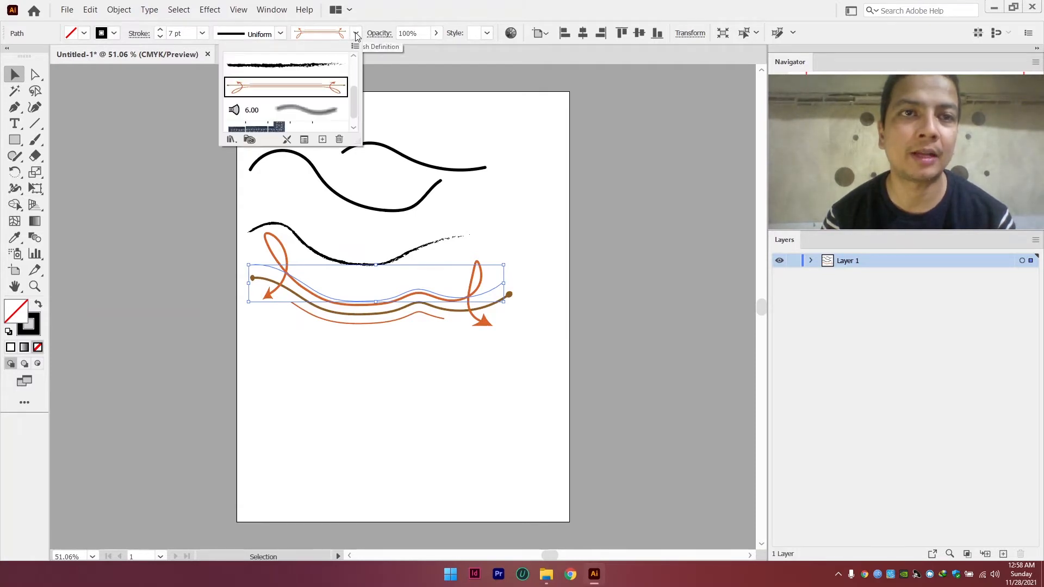
click(310, 117)
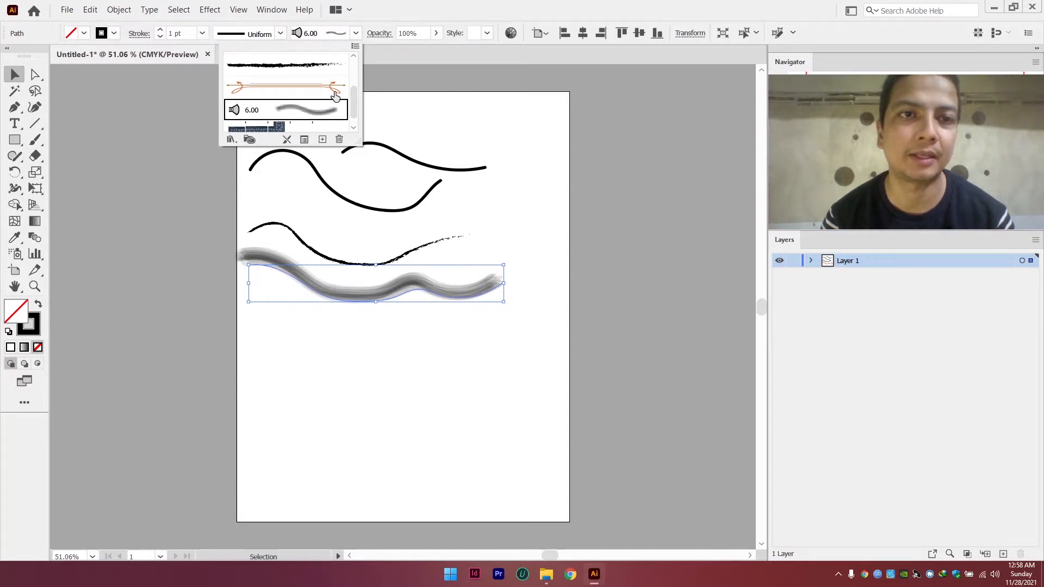
scroll(353, 96, down, 1)
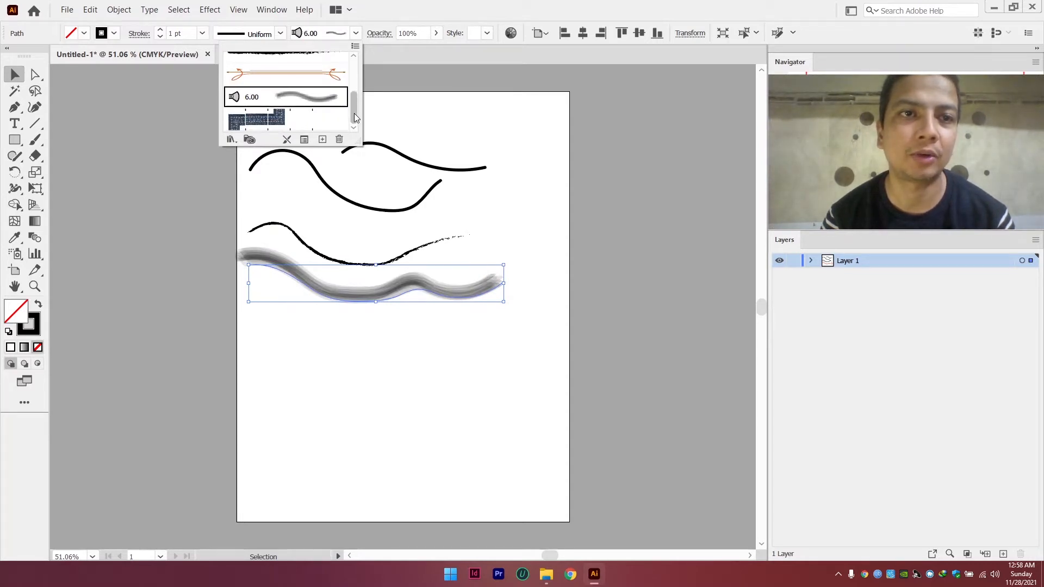
click(276, 124)
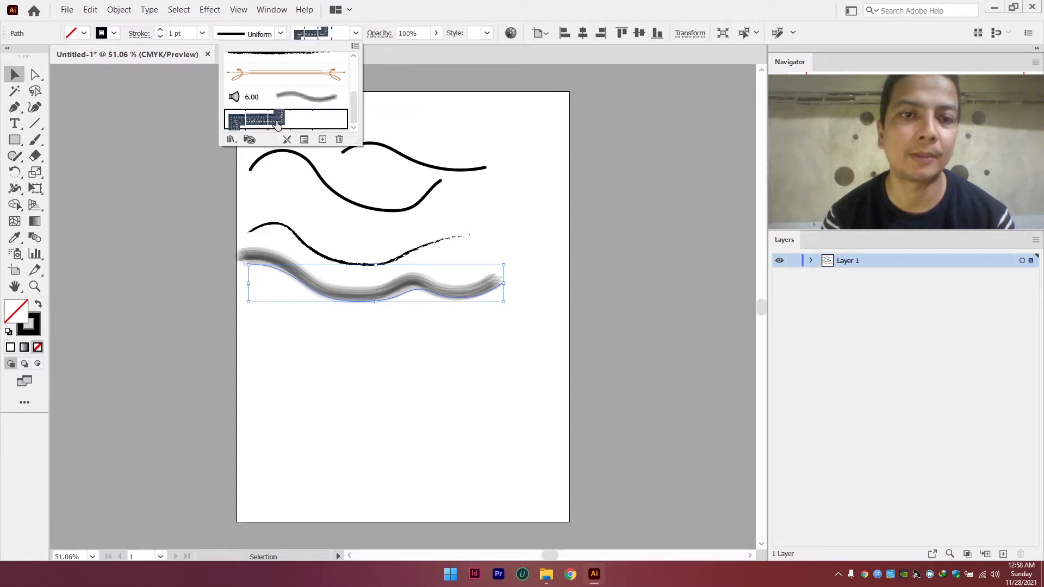
click(471, 303)
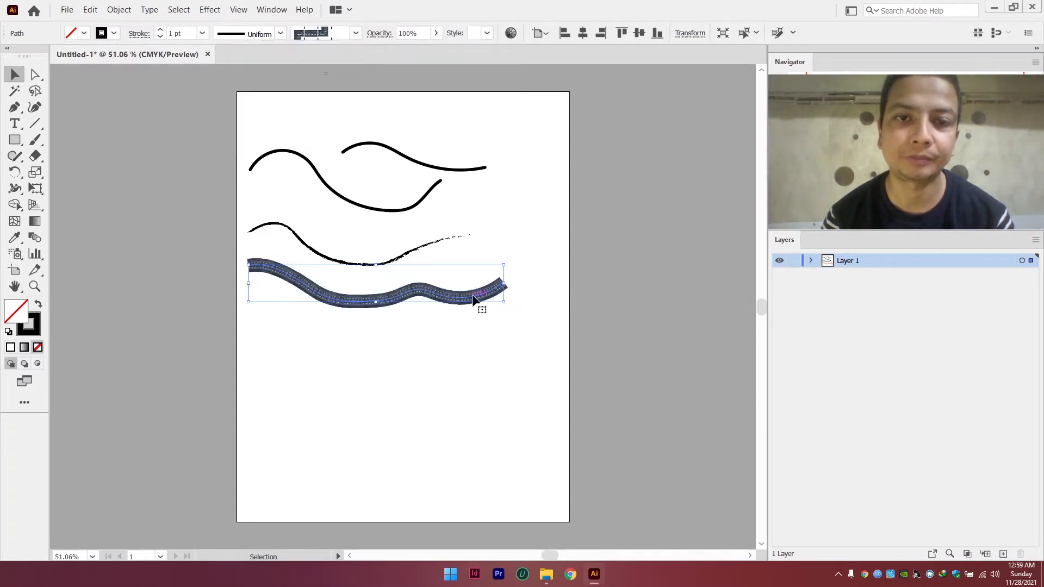
- Delete all the brush strokes and draw a rectangle in the upper-left area of the artboard
drag(435, 326, 325, 131)
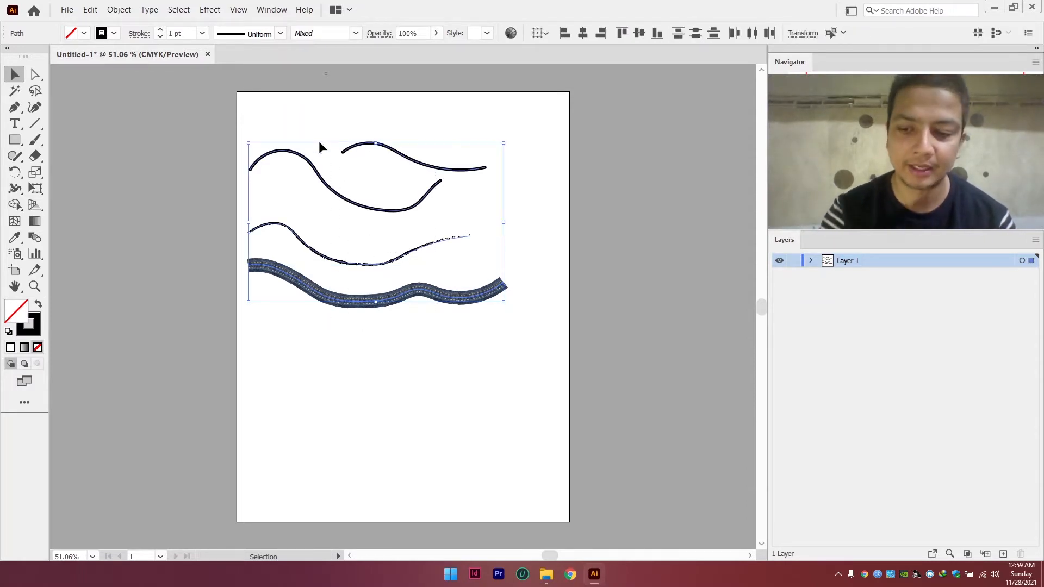
key(Delete)
click(15, 140)
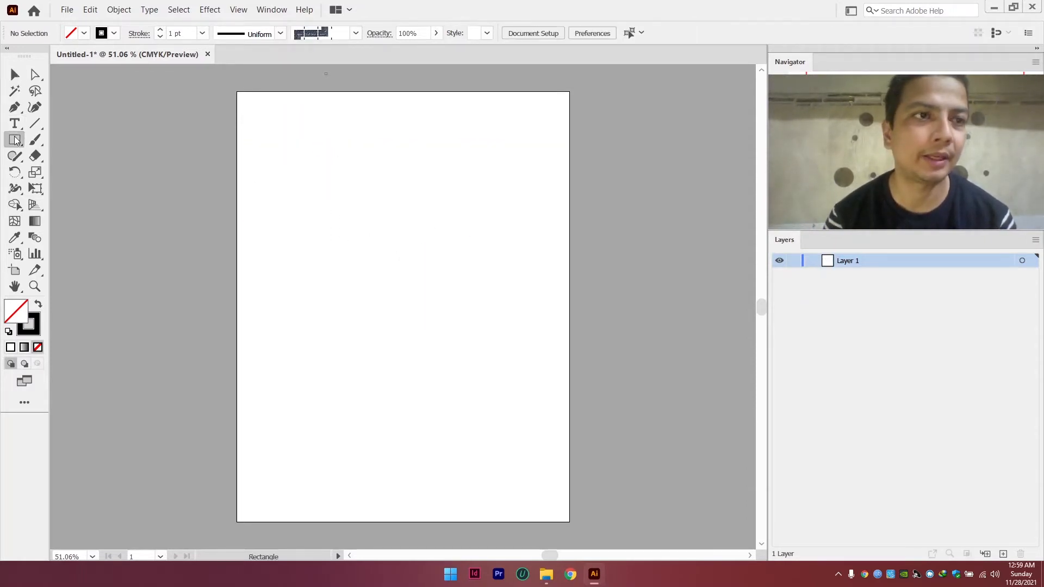
drag(254, 145, 394, 268)
- Paint a wavy denim brush stroke to the right of the rectangle and draw a large circle below the rectangle
click(35, 139)
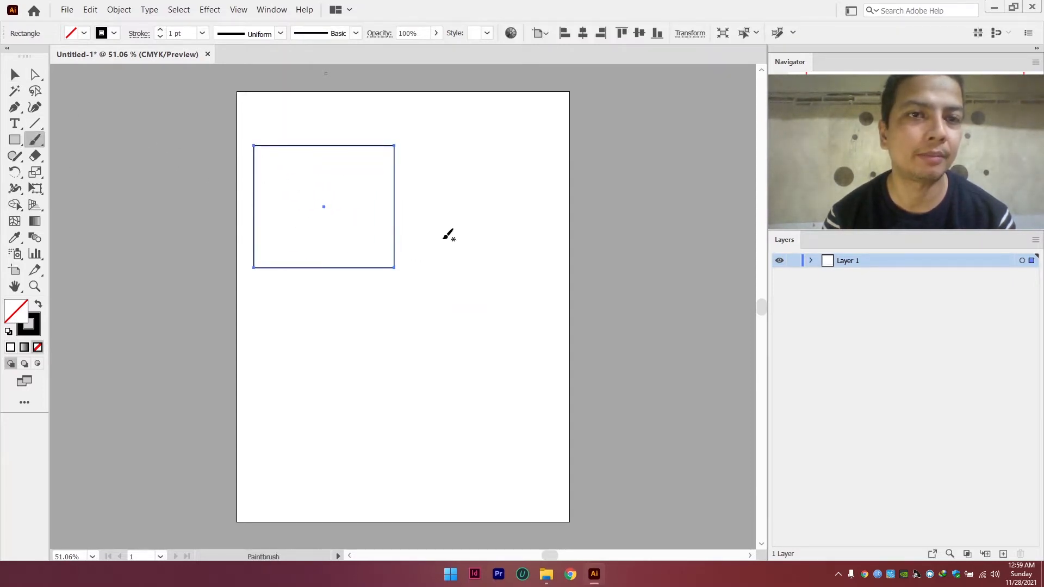
mouse_move(441, 191)
mouse_down()
mouse_move(469, 184)
mouse_move(525, 276)
mouse_move(594, 286)
mouse_move(706, 236)
mouse_up()
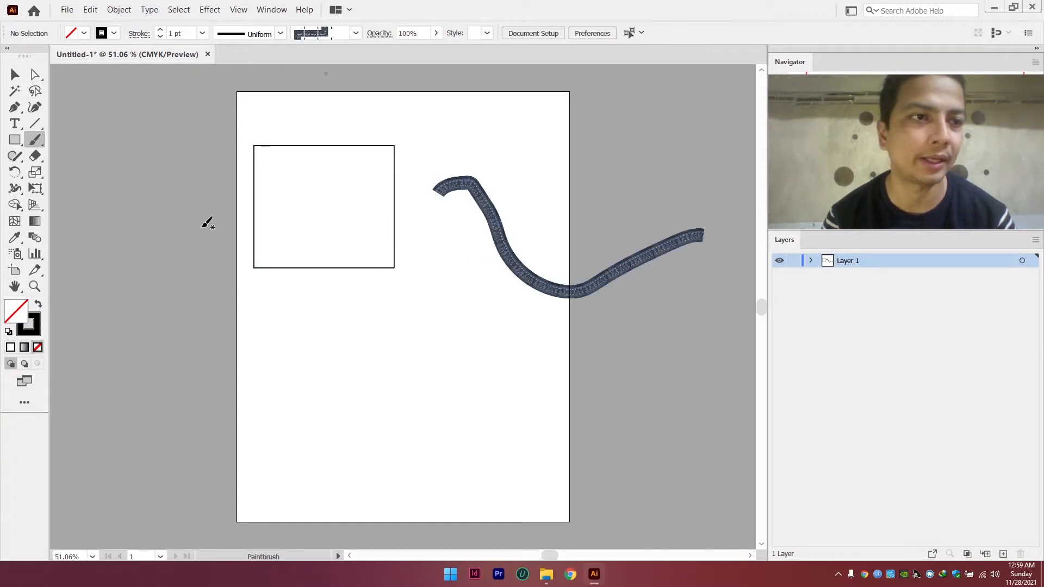
click(15, 139)
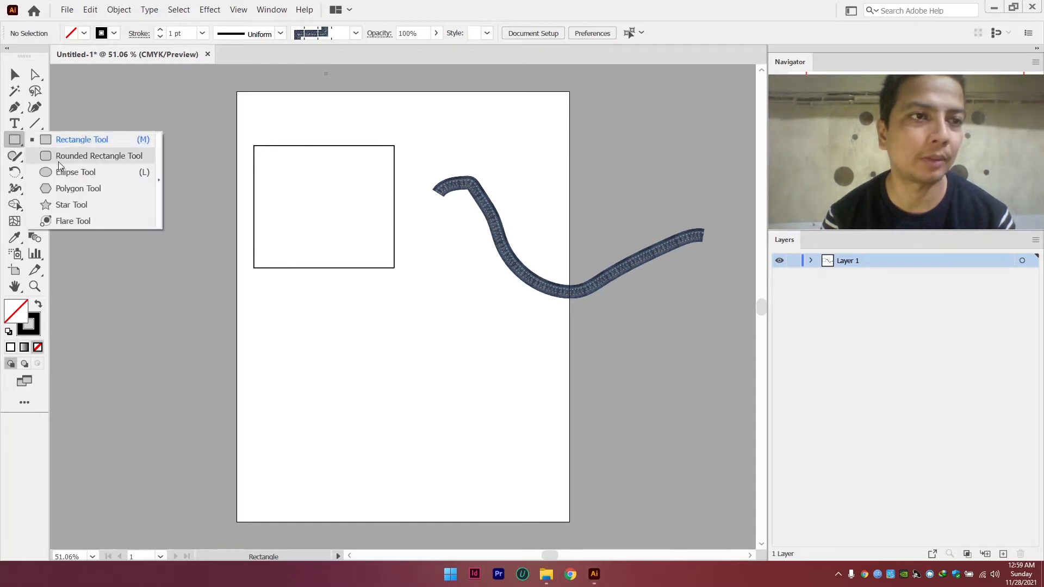
click(60, 172)
drag(257, 309, 452, 463)
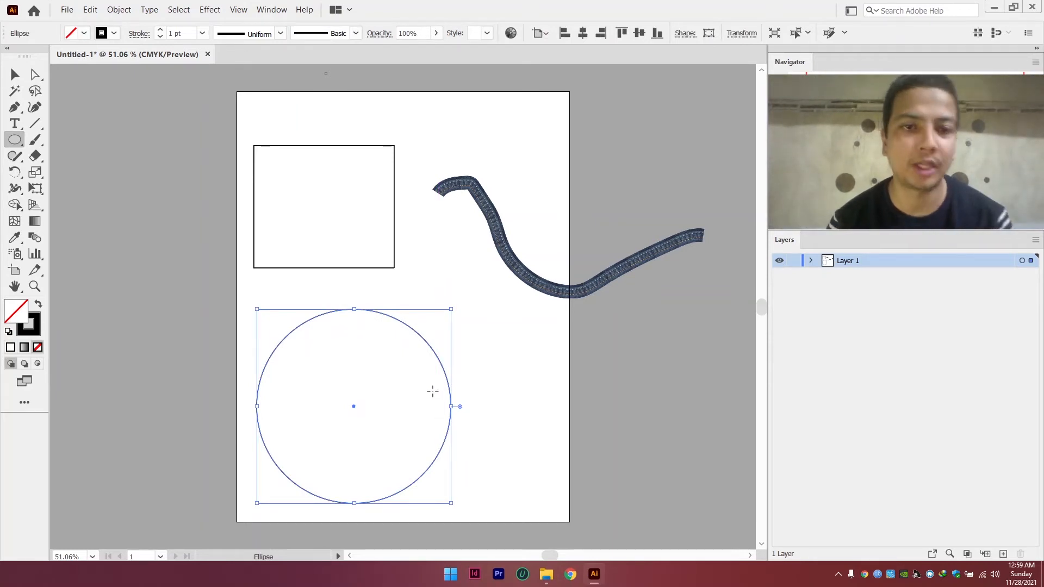
- Select the rectangle, then display the Brushes panel and detach it to float over the artboard
key(v)
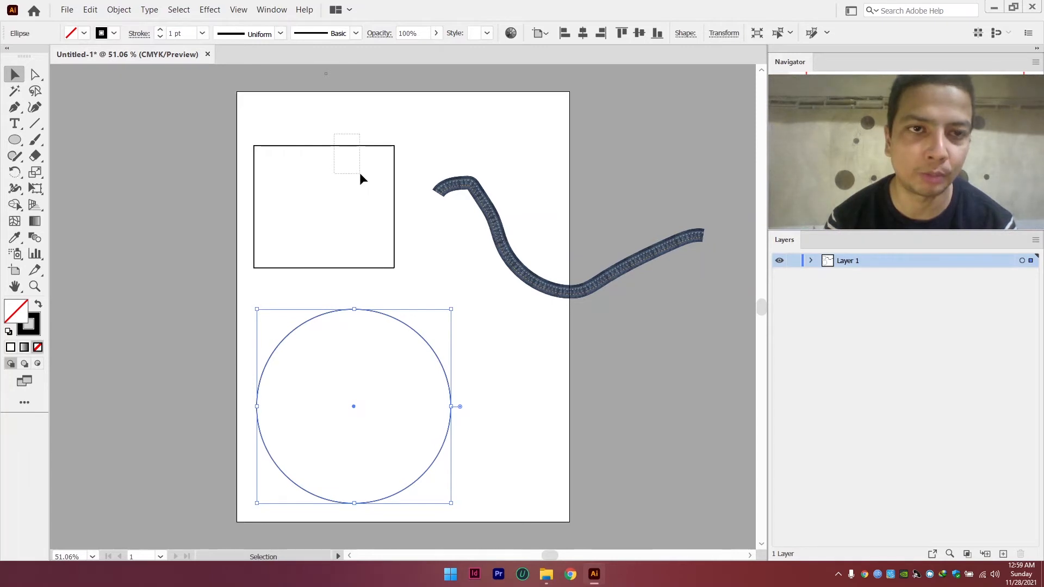
drag(334, 133, 360, 173)
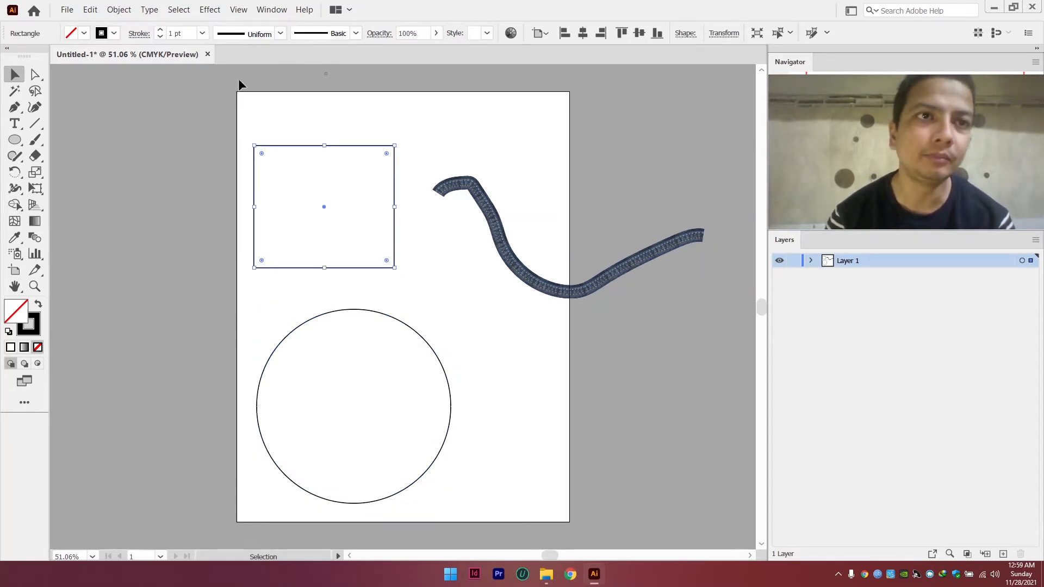
click(273, 12)
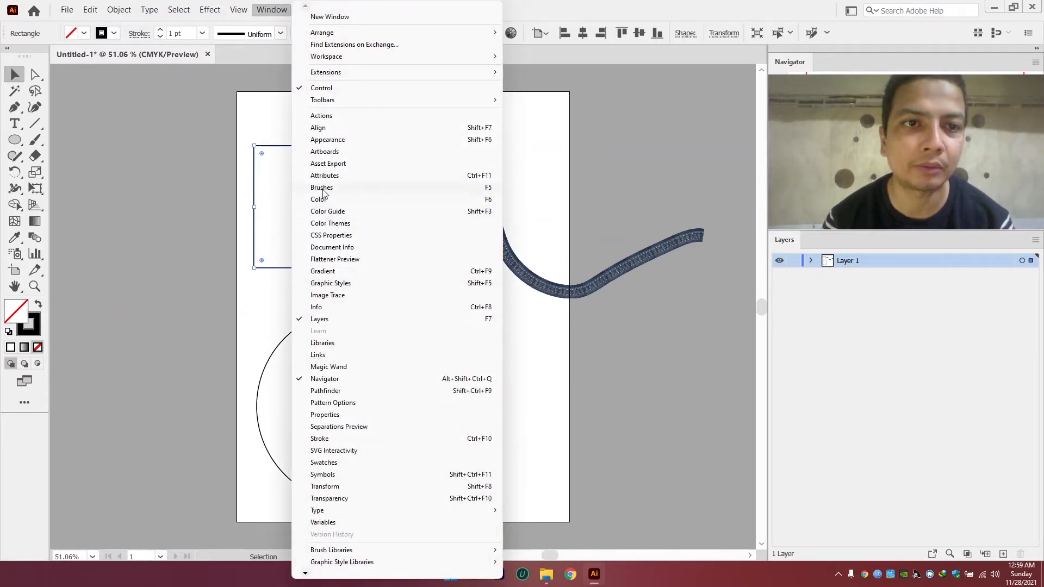
click(489, 190)
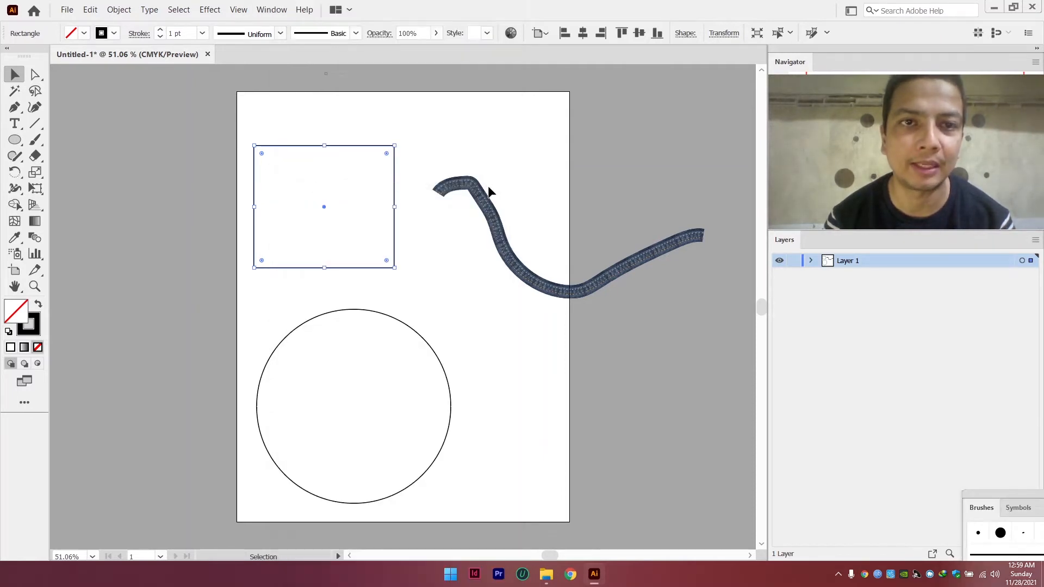
mouse_move(984, 514)
mouse_down()
mouse_move(924, 498)
mouse_move(549, 310)
mouse_move(517, 223)
mouse_up()
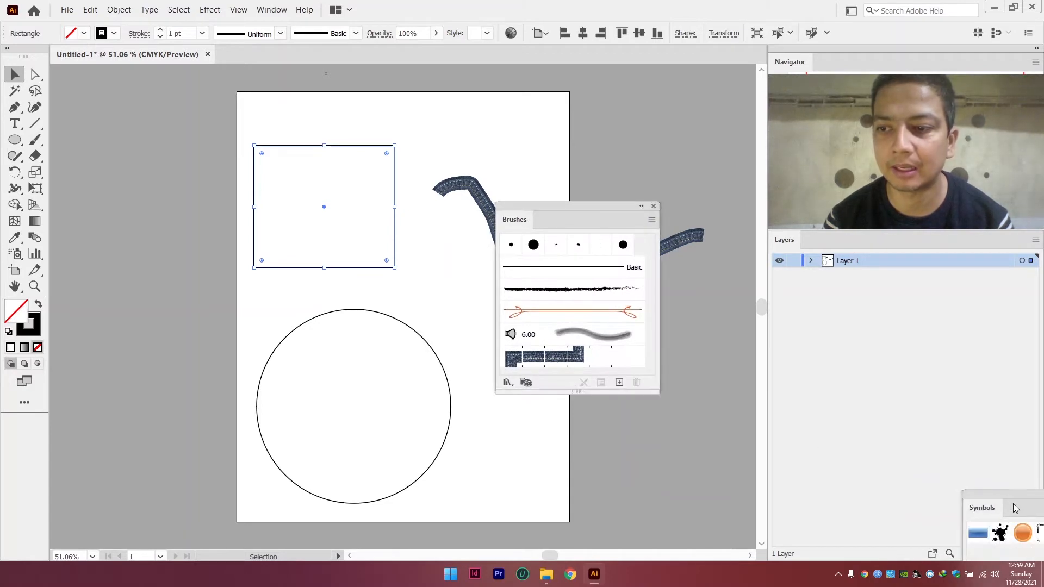
- Close the Symbols panel, then move the Brushes panel clear of the rectangle and circle and make it taller
drag(1015, 508, 791, 428)
click(779, 421)
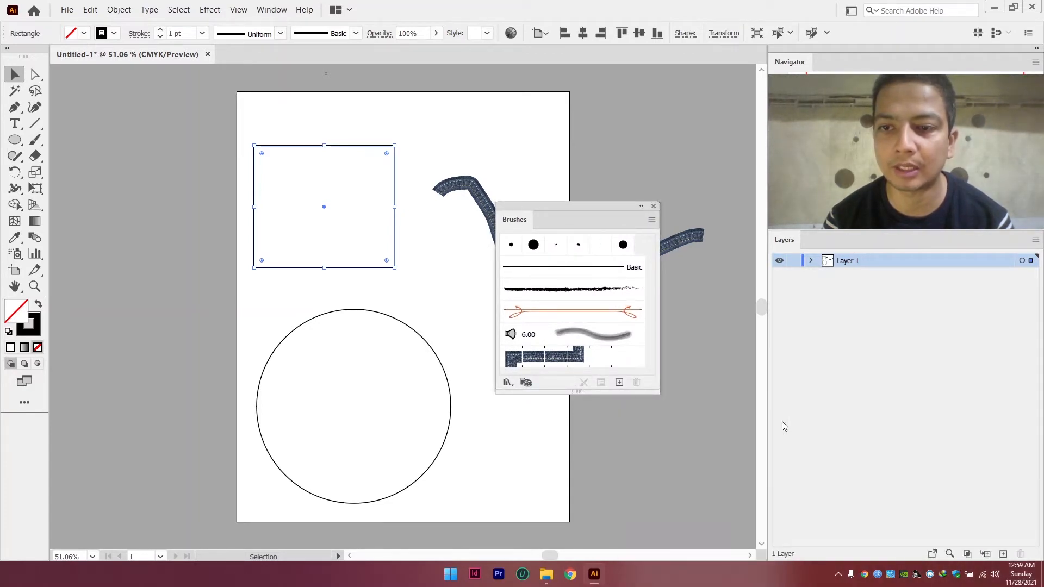
drag(534, 213, 617, 89)
drag(649, 268, 649, 421)
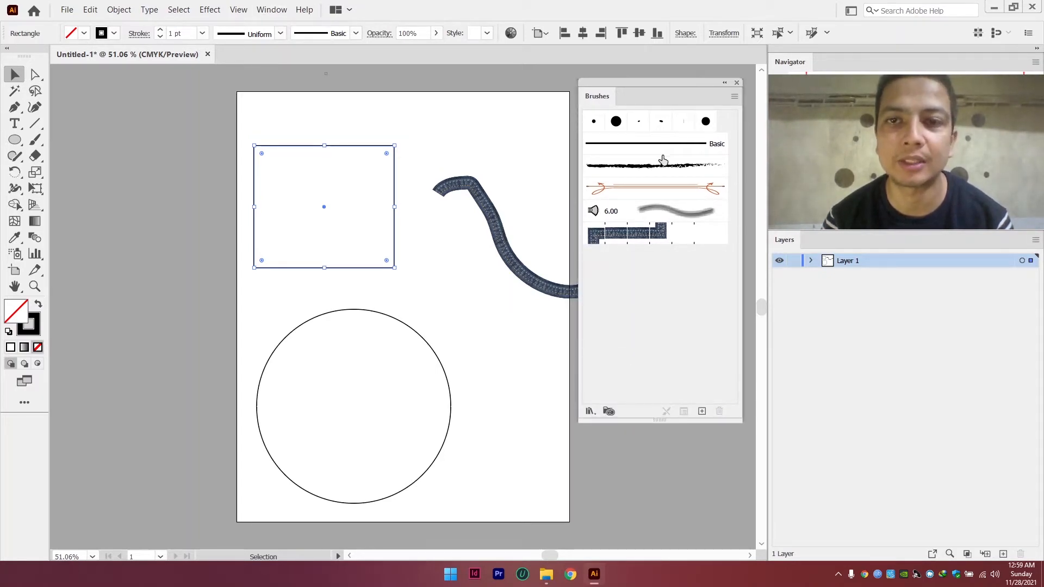
- Apply the denim pattern brush to the rectangle and to the circle, then deselect everything
click(637, 240)
click(409, 327)
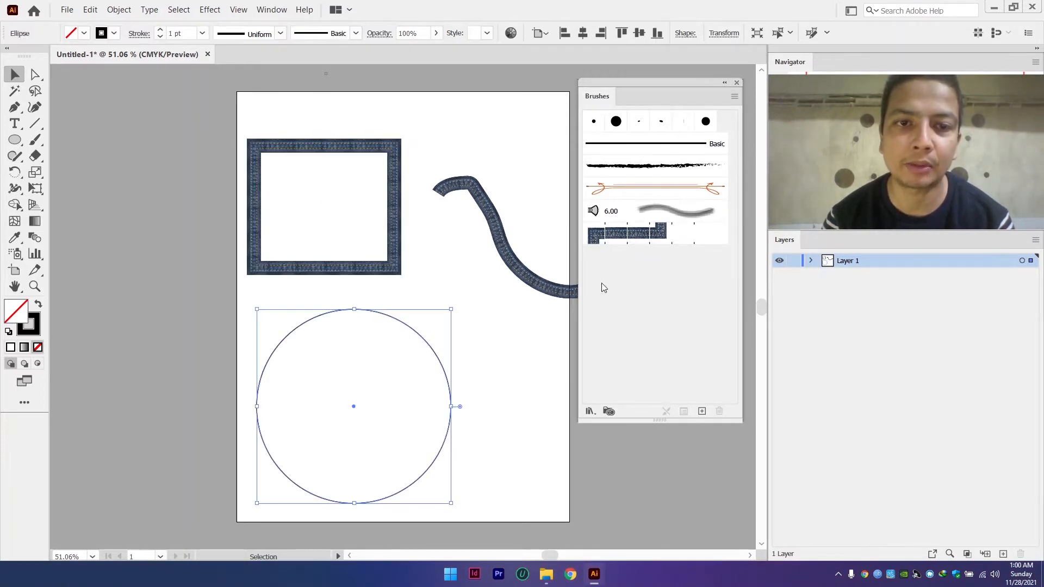
click(626, 235)
click(510, 347)
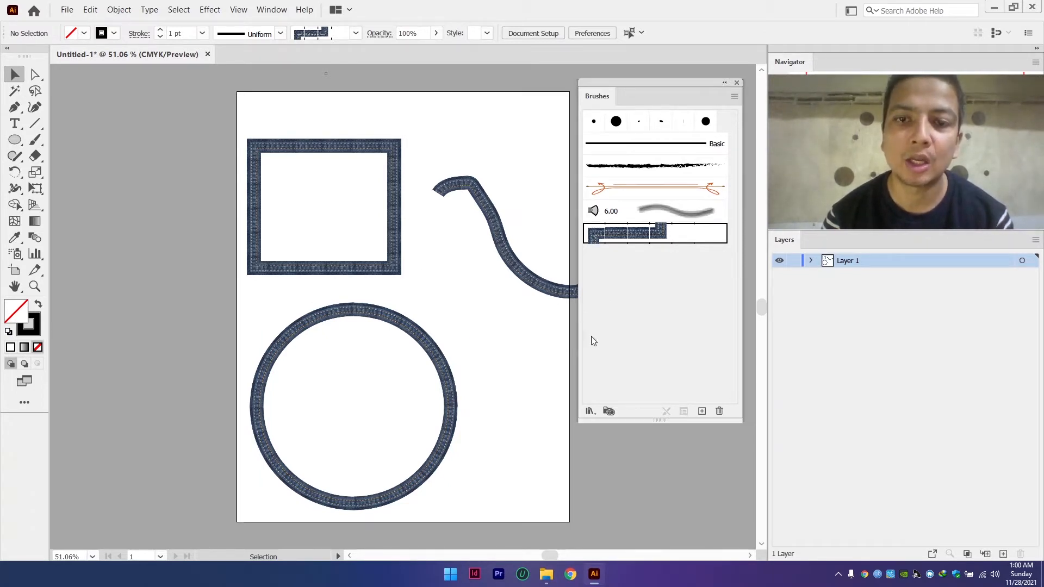
- Examine the available brush library categories and the libraries in the Arrows group
click(590, 412)
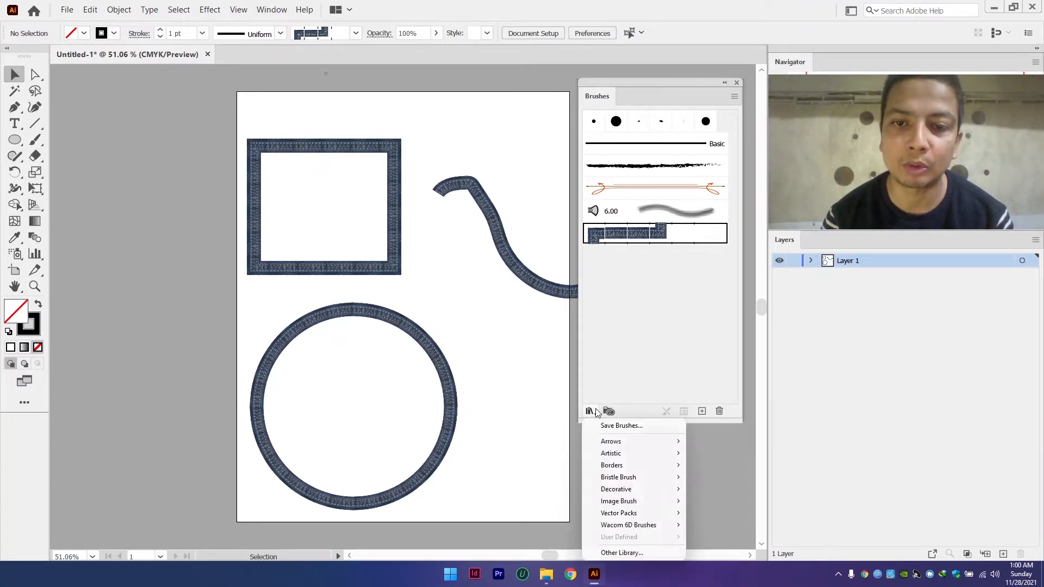
click(590, 411)
click(590, 411)
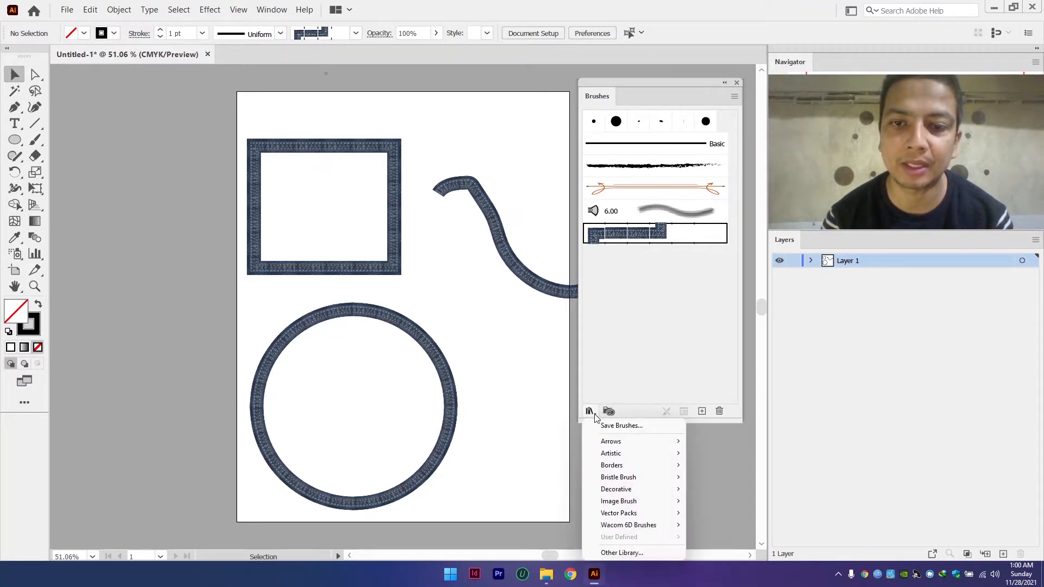
click(612, 375)
click(272, 10)
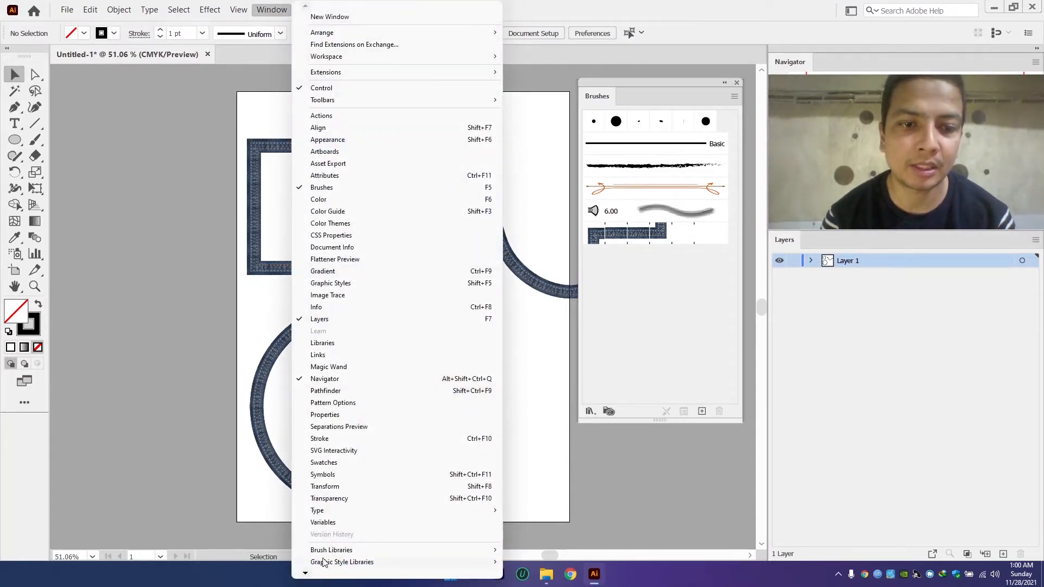
mouse_move(327, 556)
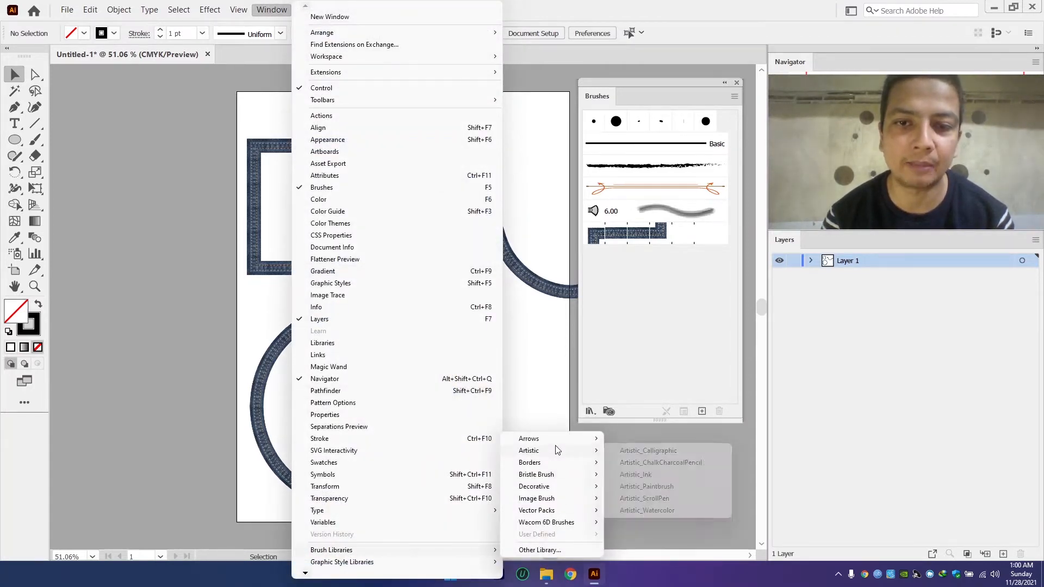
mouse_move(574, 438)
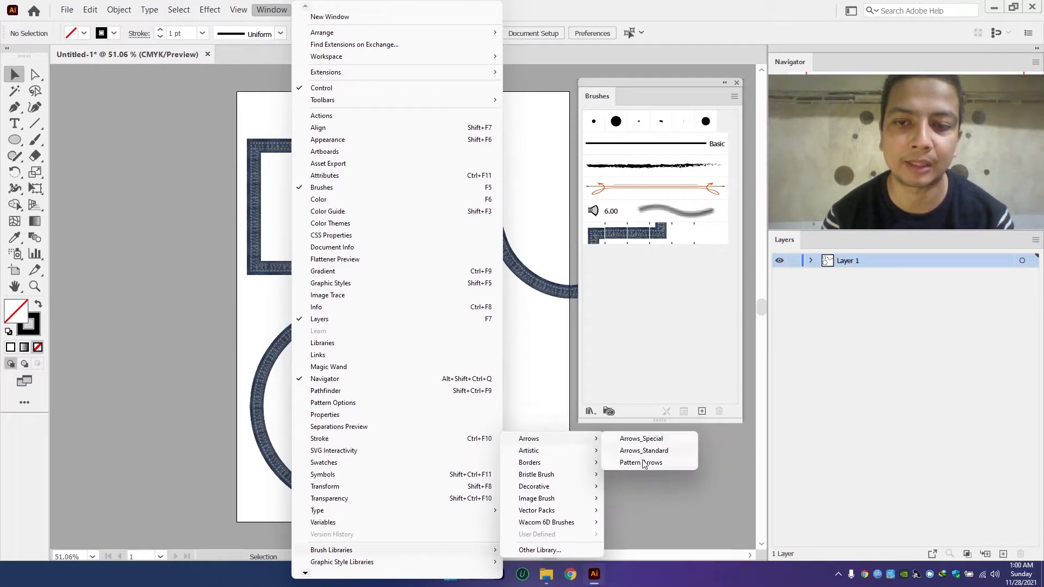
click(632, 376)
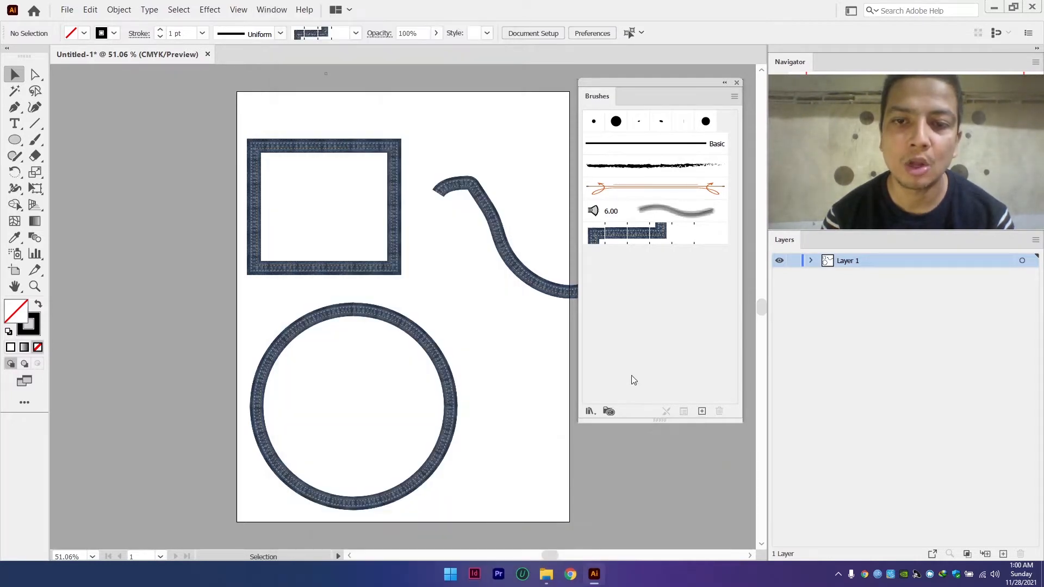
- Load the Arrows_Special brush library and apply its first solid arrow brush to the rectangle
click(591, 411)
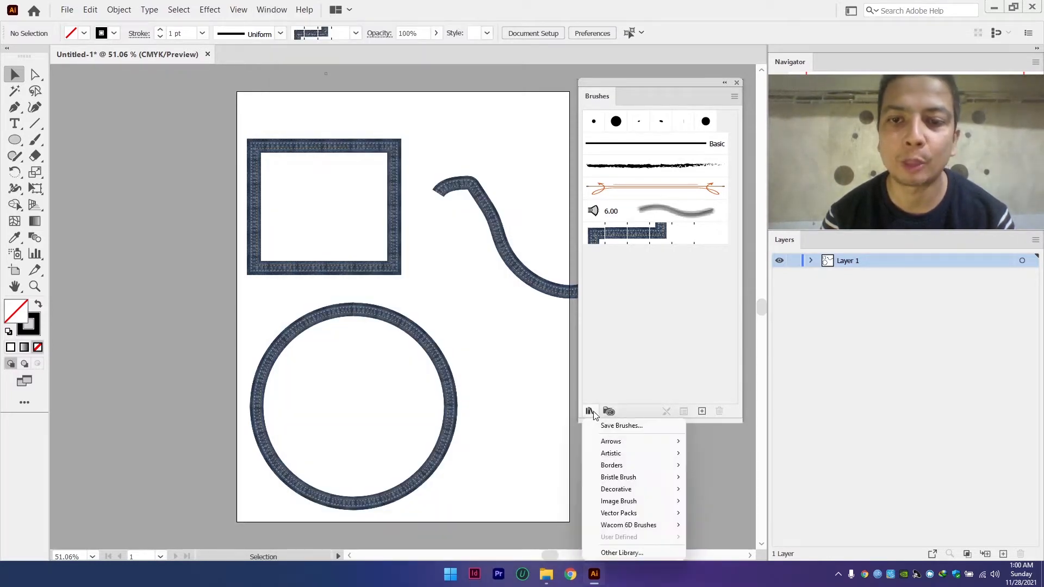
mouse_move(631, 446)
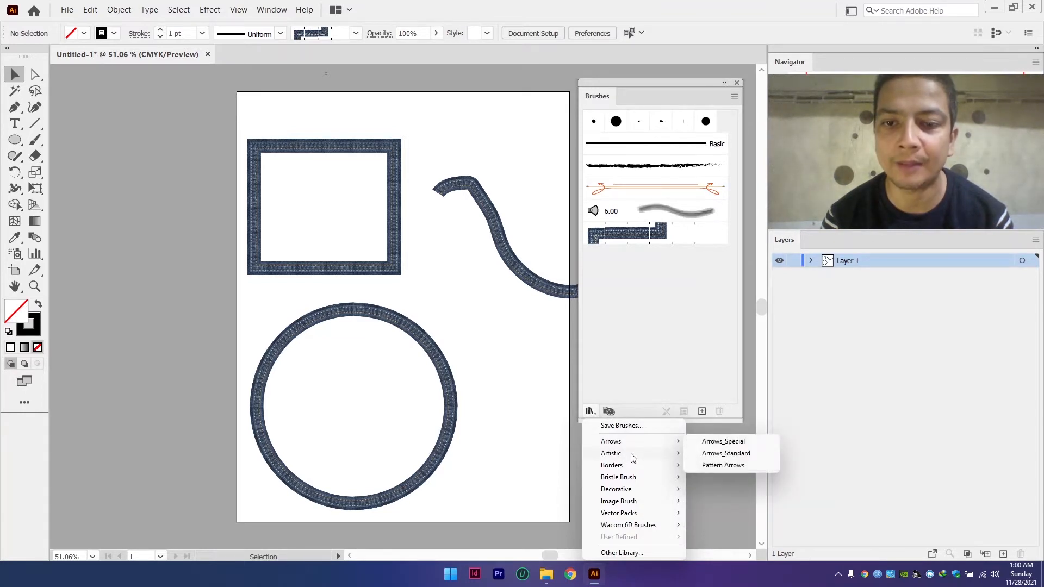
mouse_move(640, 484)
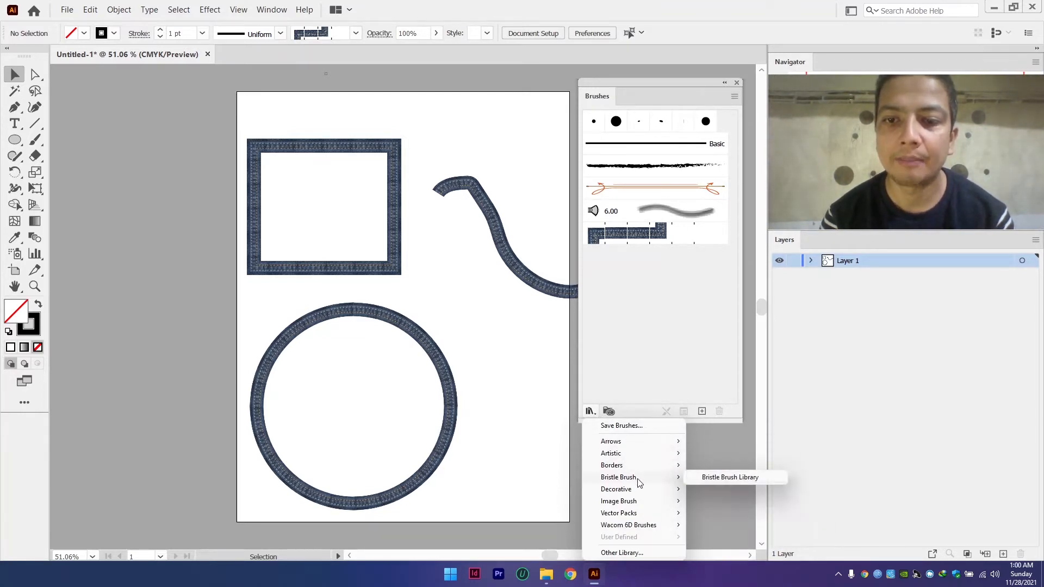
mouse_move(651, 503)
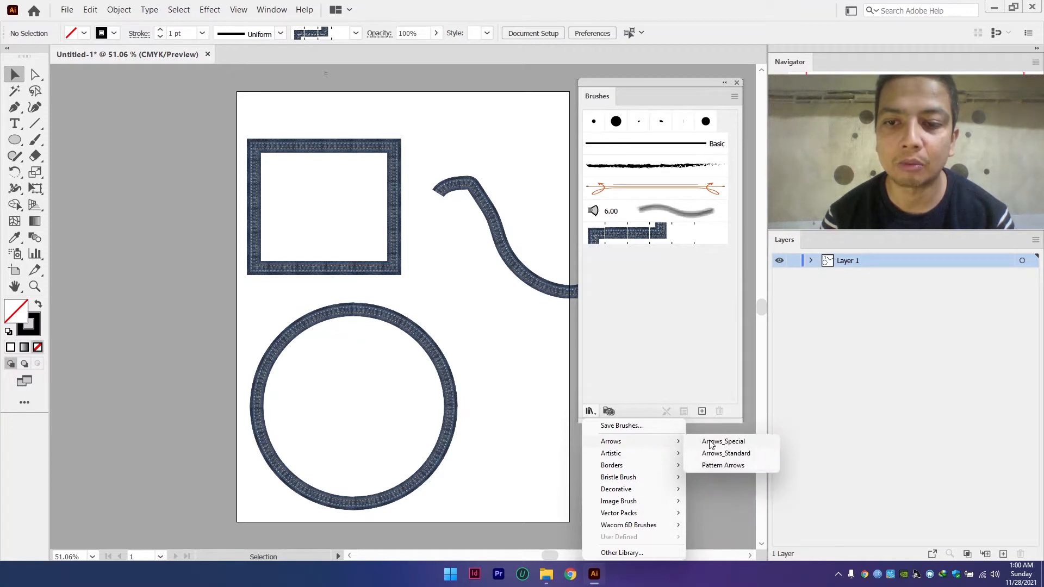
click(713, 441)
drag(523, 272, 558, 261)
drag(278, 131, 312, 163)
click(559, 287)
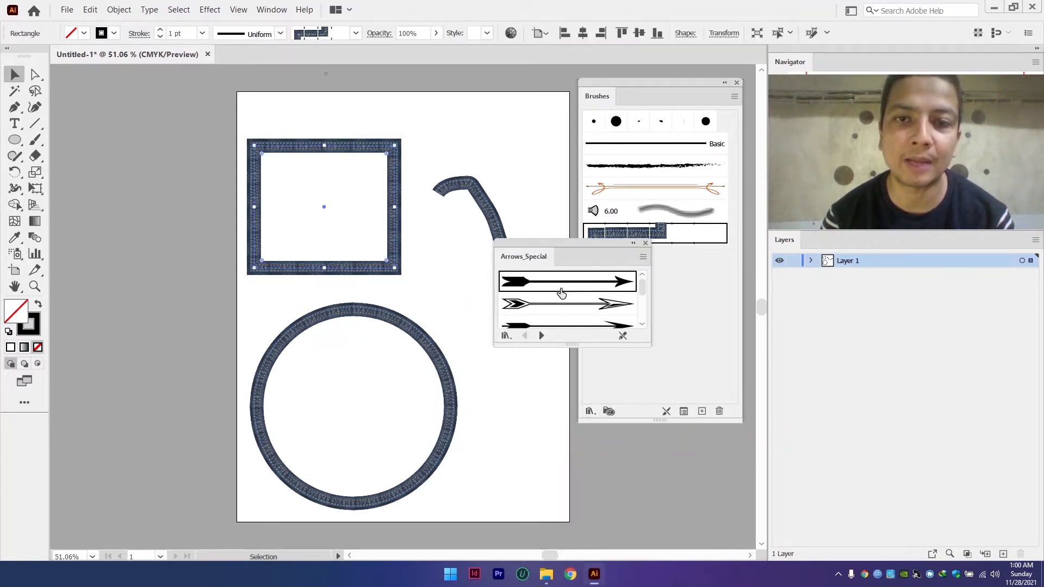
click(414, 291)
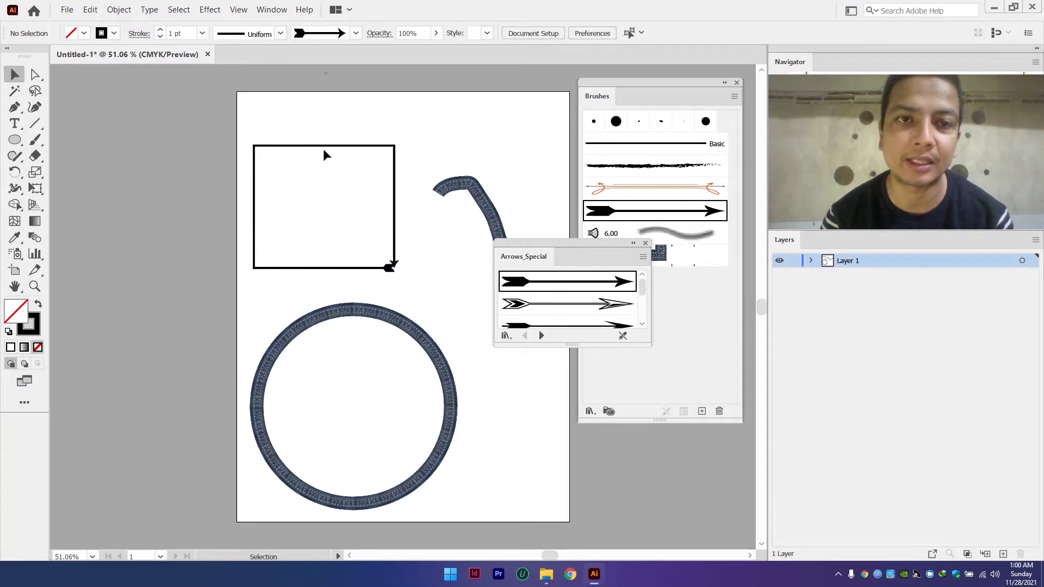
- Apply the outlined arrow brush from Arrows_Special to the circle and to the wavy path
click(436, 337)
click(535, 304)
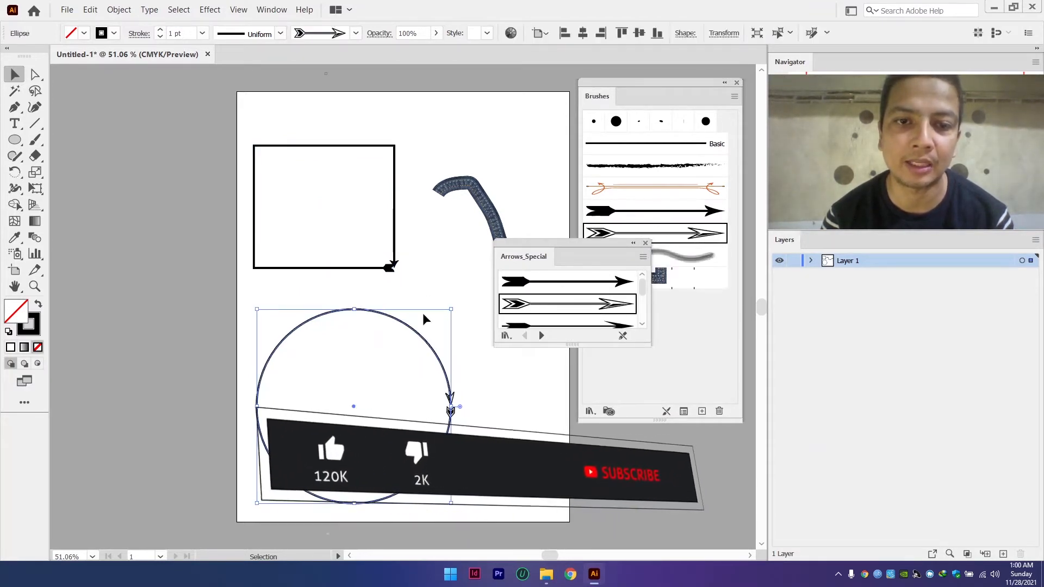
click(439, 291)
drag(425, 301, 305, 316)
drag(420, 240, 368, 280)
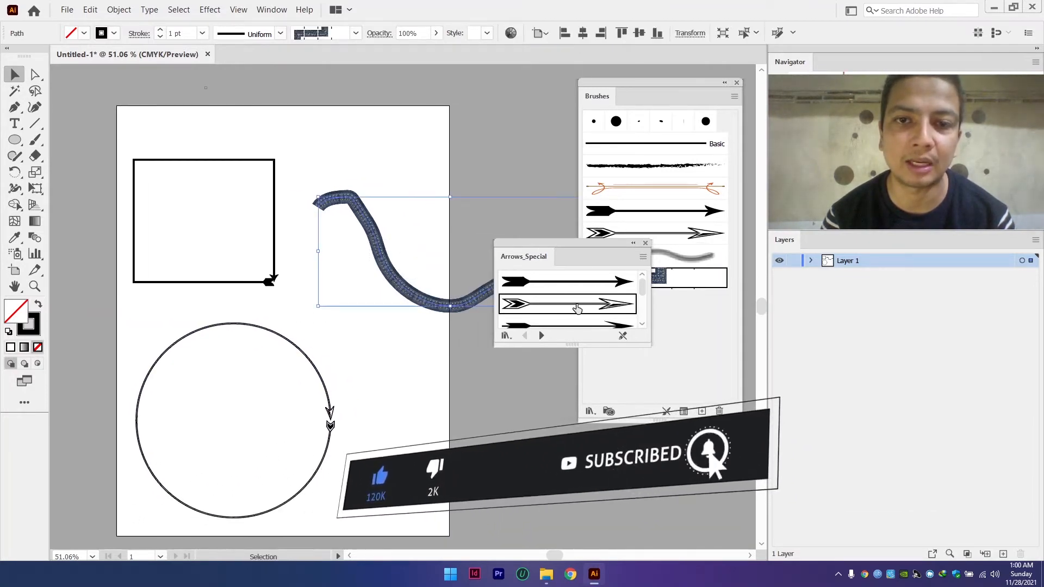
click(541, 304)
mouse_move(413, 328)
mouse_down()
mouse_move(343, 303)
mouse_move(364, 277)
mouse_move(382, 301)
mouse_move(407, 299)
mouse_up()
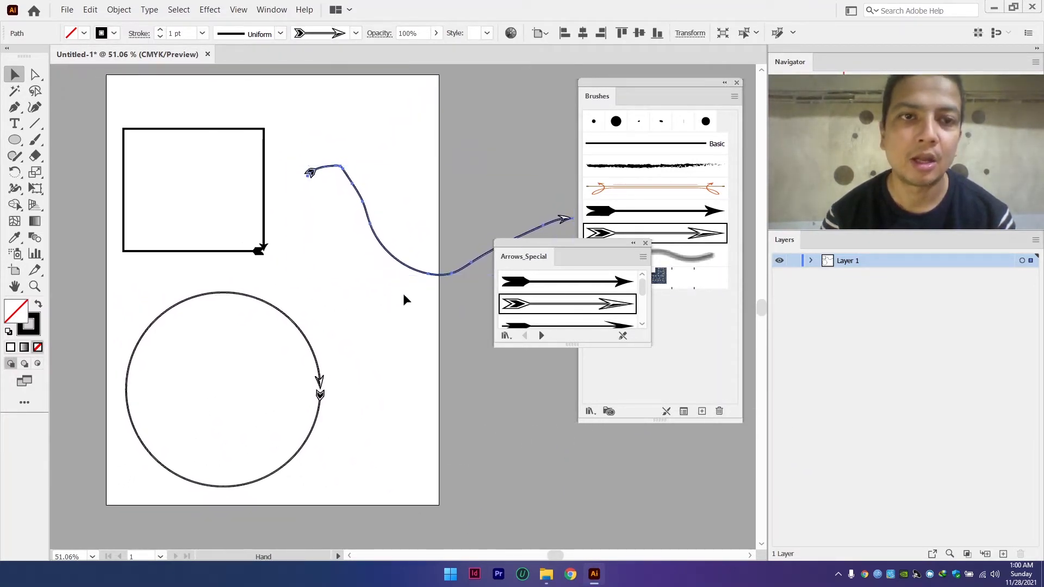
- Switch to the Arrows_Standard library, applying chevron brush Arrow 1.01 to the wavy path and the notched arrowhead brush to the rectangle
click(543, 337)
click(509, 282)
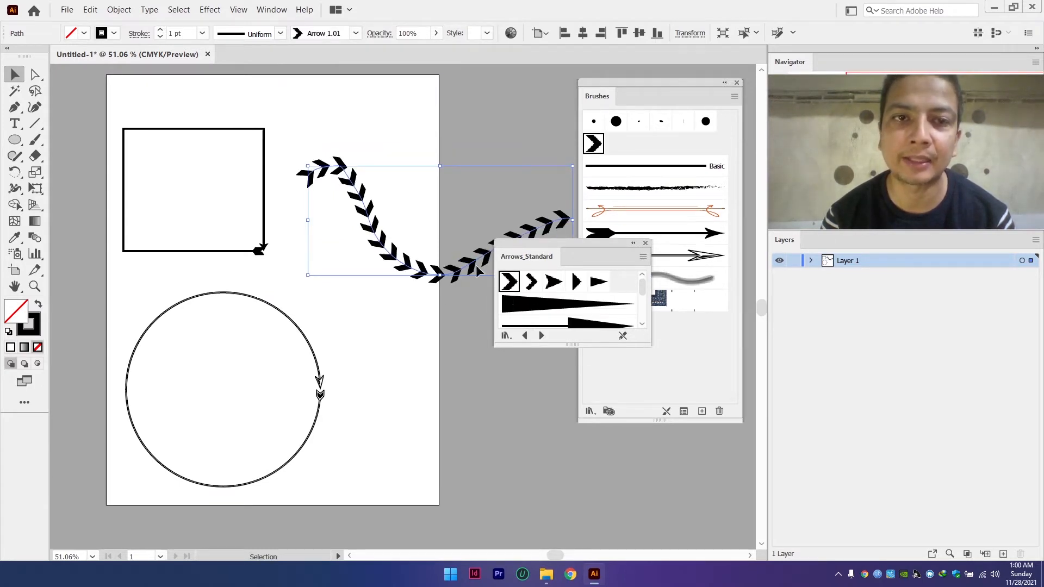
drag(273, 207, 273, 208)
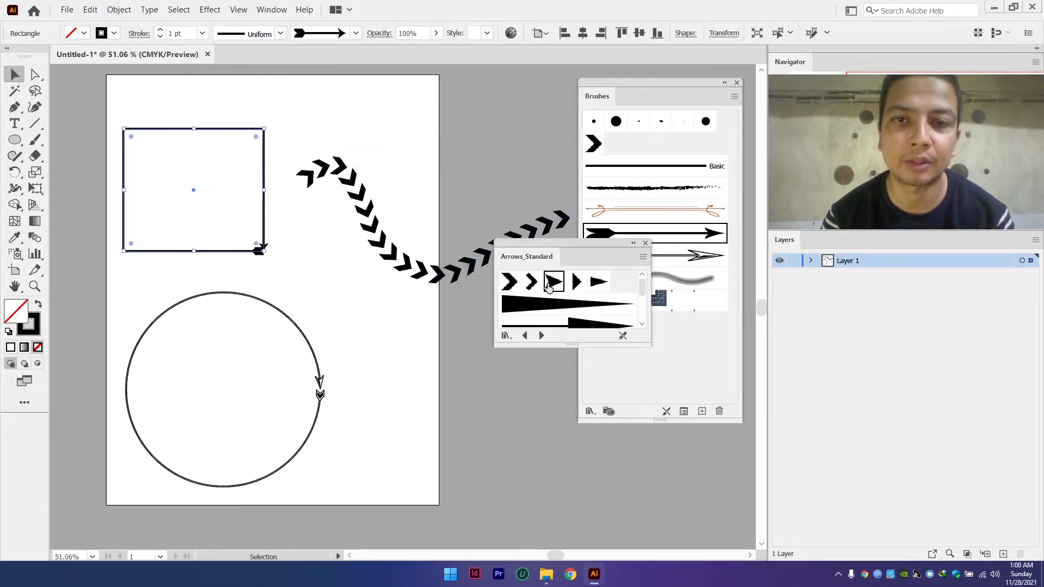
click(554, 282)
- Try the Arrow 1.06 and Arrow 1.04 brushes on the circle, then apply Arrow 1.02 to it
drag(329, 308, 276, 346)
click(554, 282)
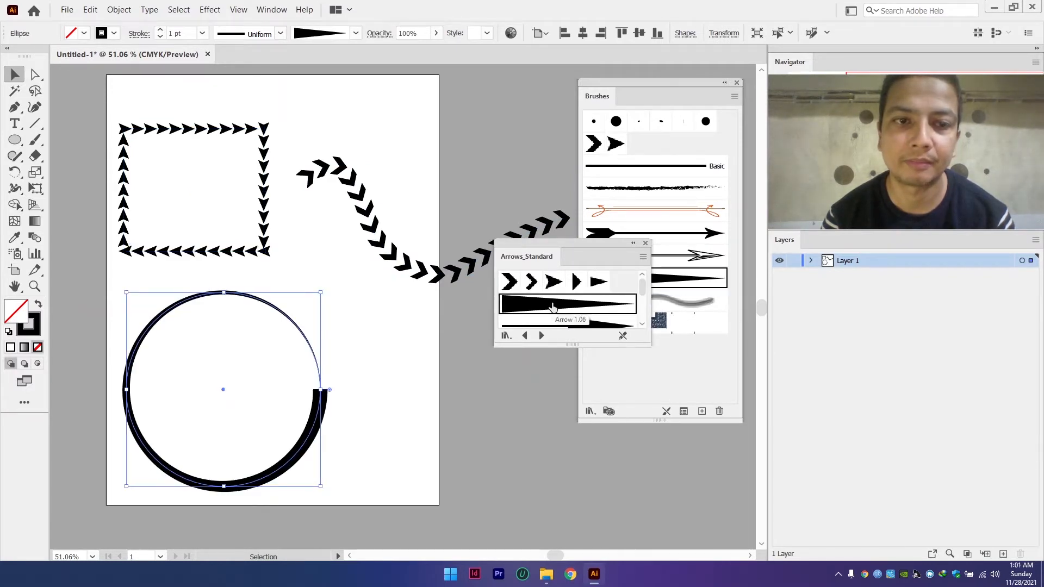
click(577, 283)
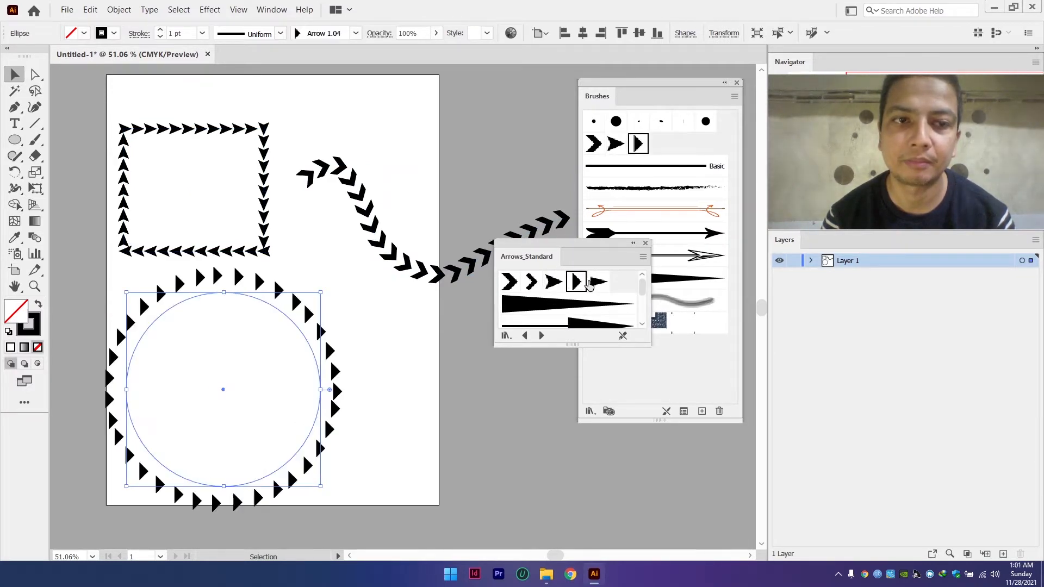
click(532, 282)
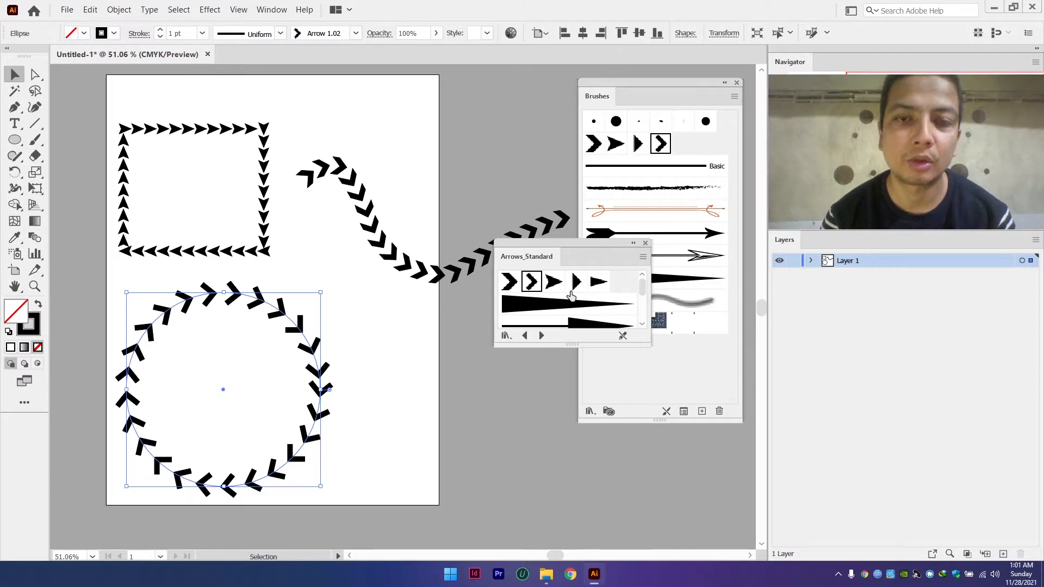
- Make the library panel taller, load the Image Brush Library and apply its brown braided brush to the circle
drag(557, 346, 557, 431)
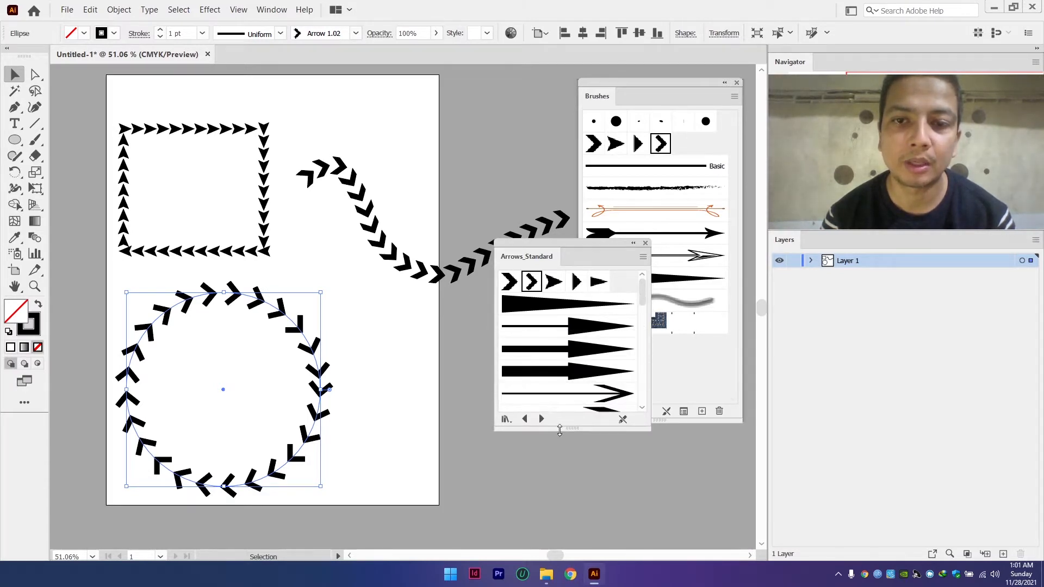
click(506, 420)
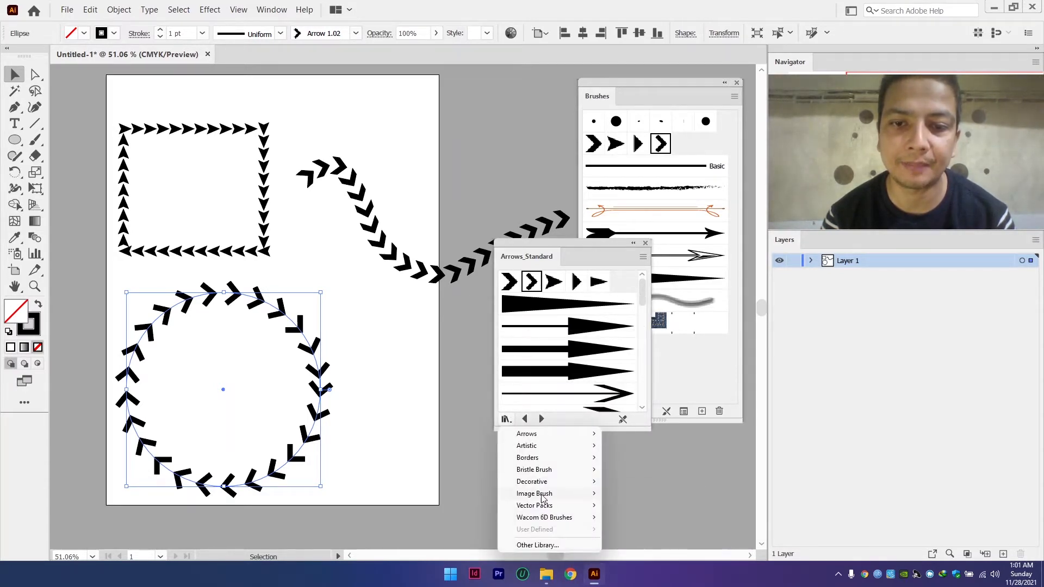
mouse_move(542, 499)
click(636, 496)
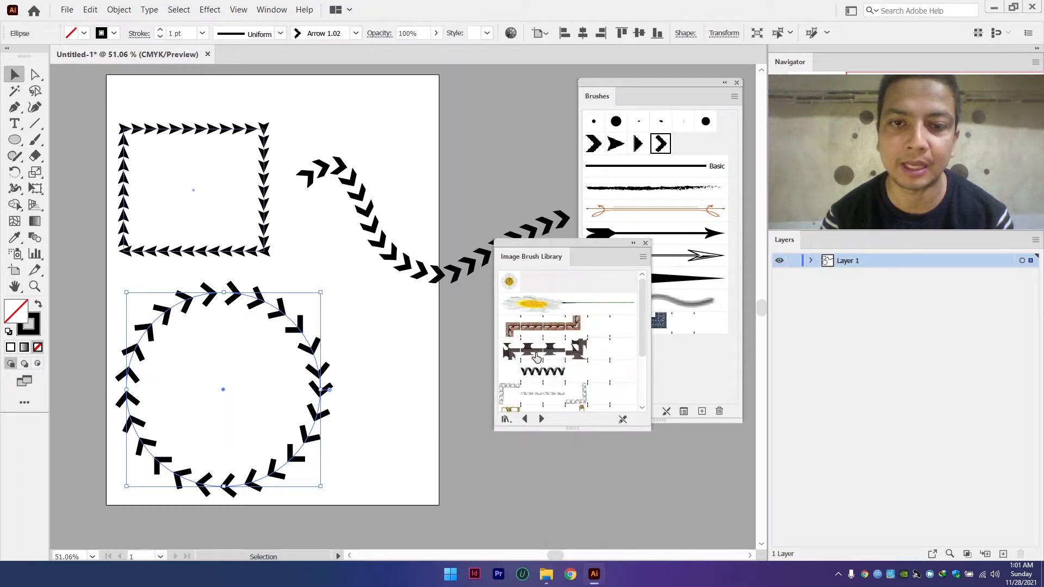
click(566, 311)
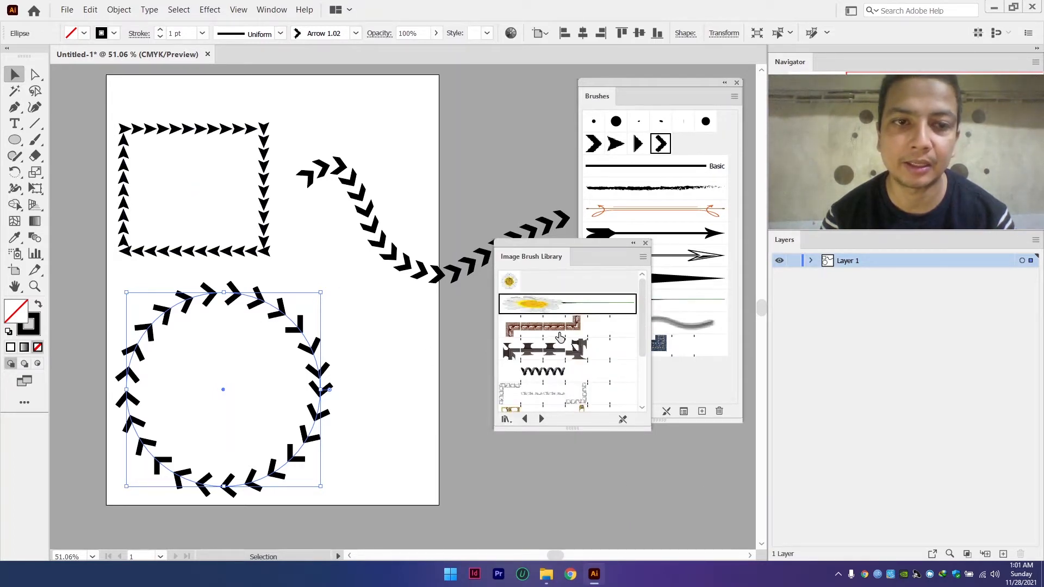
click(560, 333)
- Apply the black coil image brush to the wavy path and the silver chain image brush to the rectangle
drag(401, 191, 305, 260)
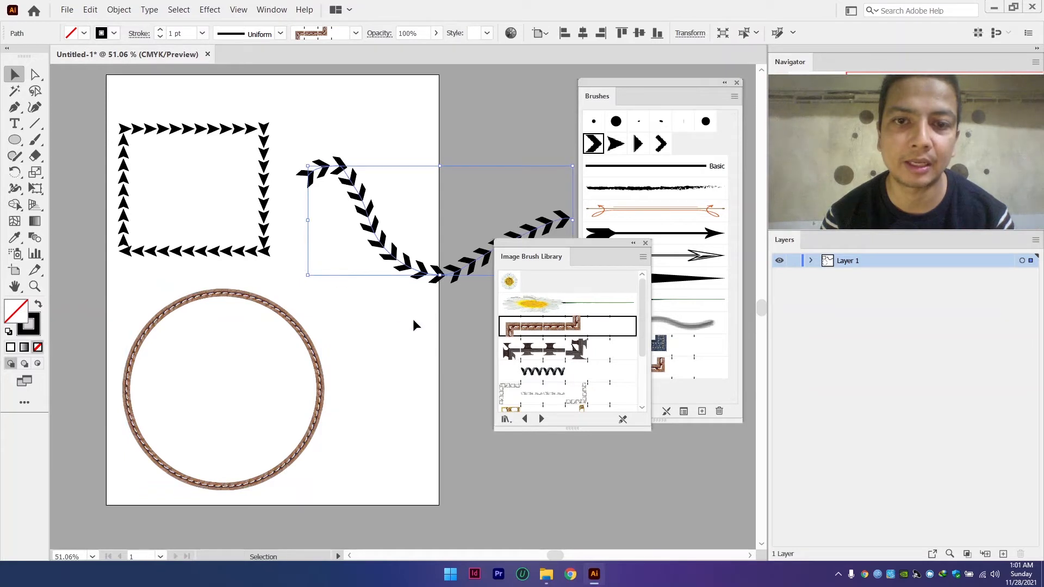
click(564, 372)
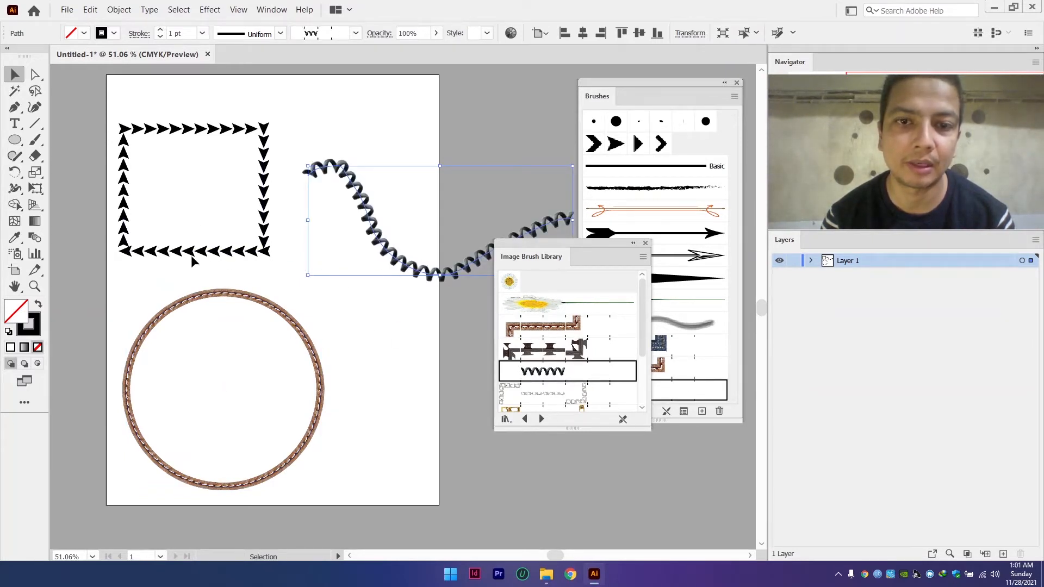
click(206, 246)
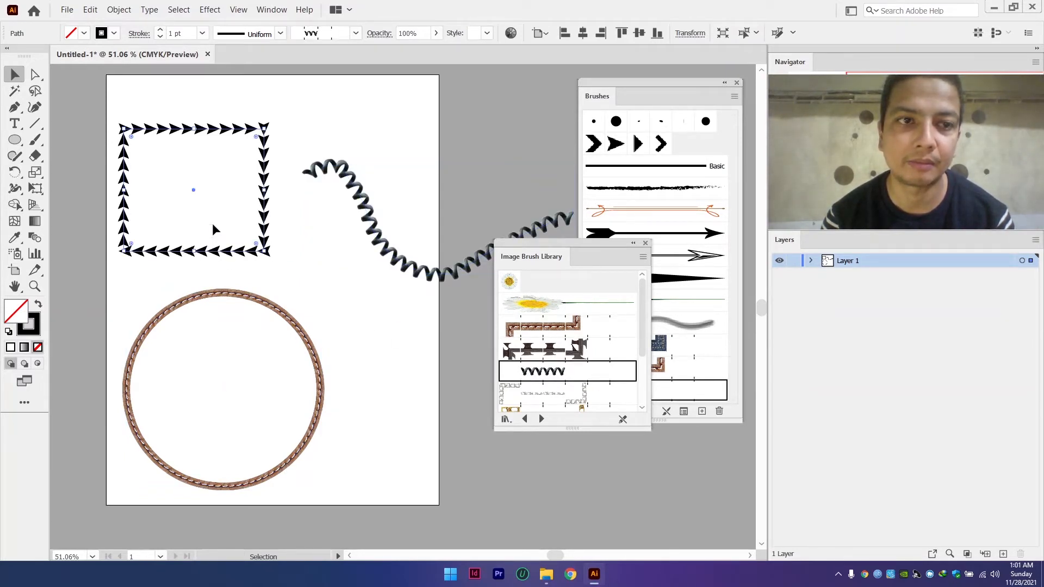
click(561, 375)
click(546, 392)
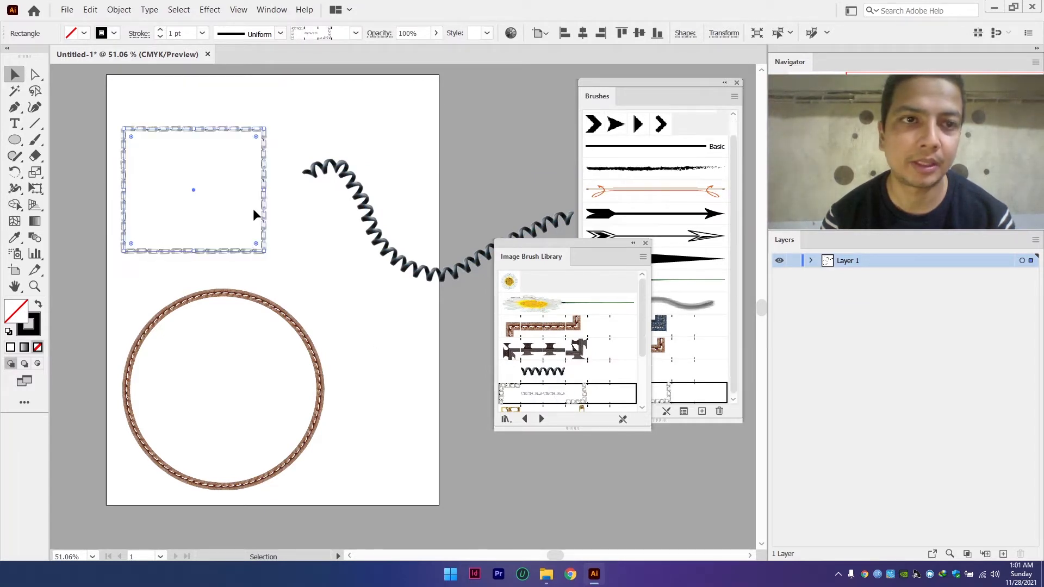
- Apply the red cross-shaped image brush at the end of the Image Brush Library to the circle
scroll(296, 205, down, 3)
scroll(426, 241, down, 1)
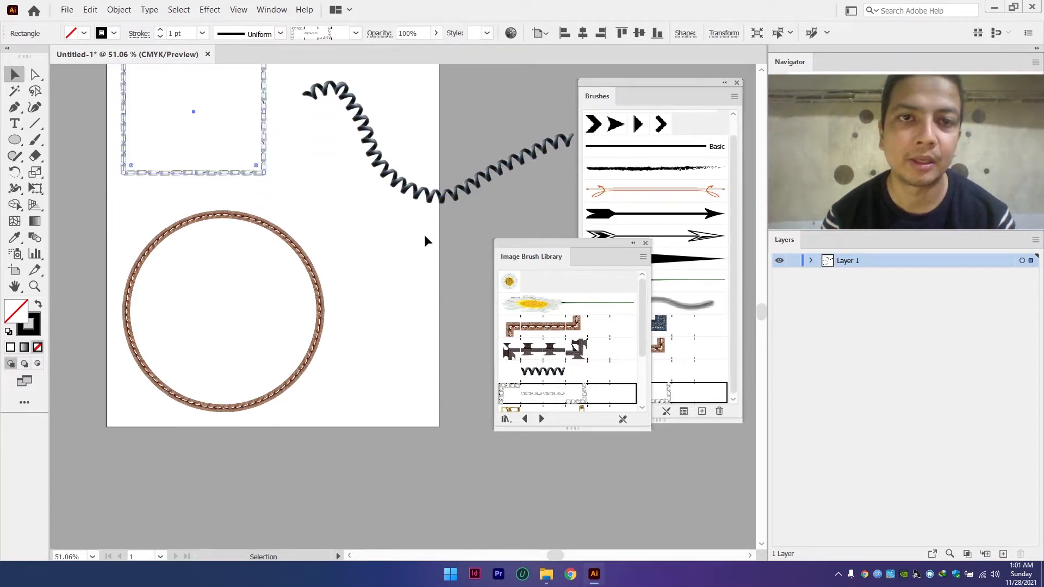
click(235, 271)
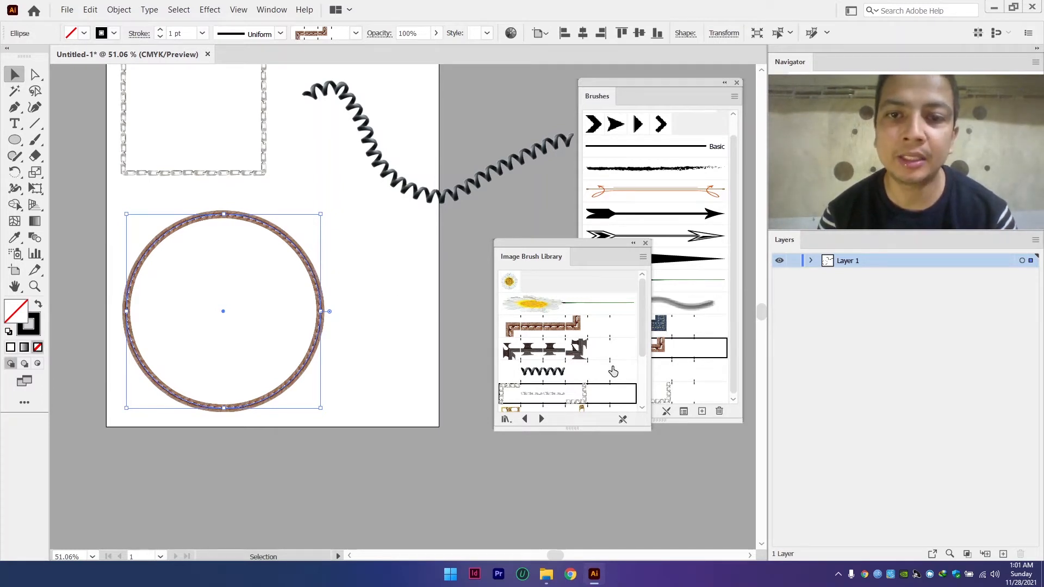
scroll(635, 324, down, 3)
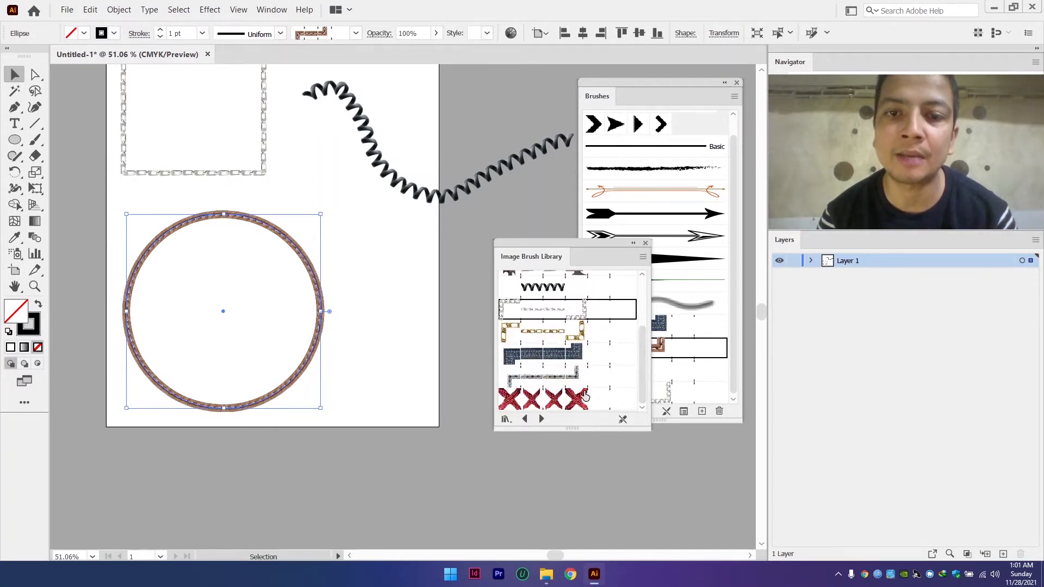
click(549, 395)
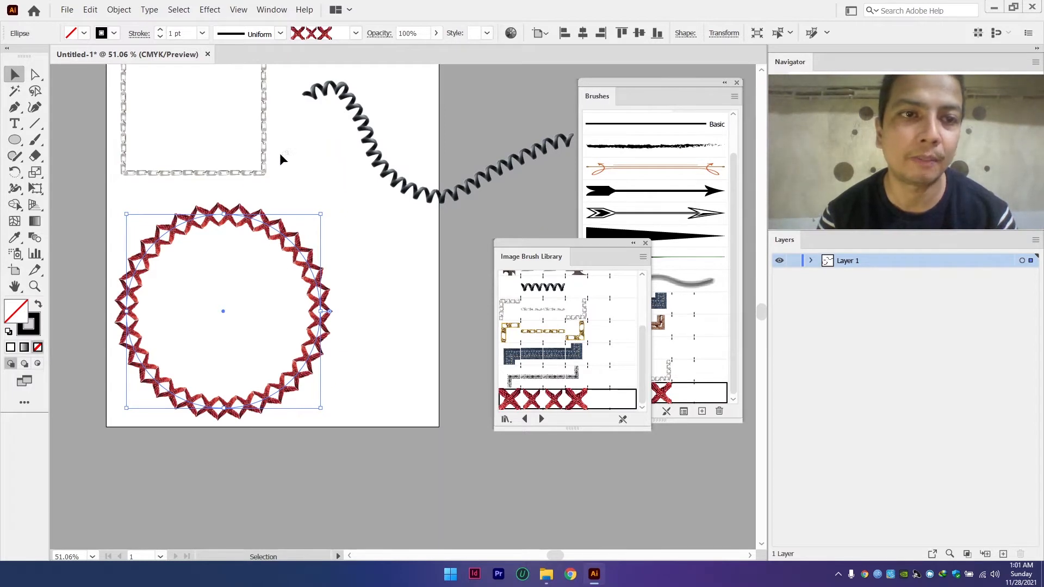
- Try the gold chain image brush on the rectangle, then apply the denim image brush to it
click(264, 157)
click(544, 331)
click(568, 352)
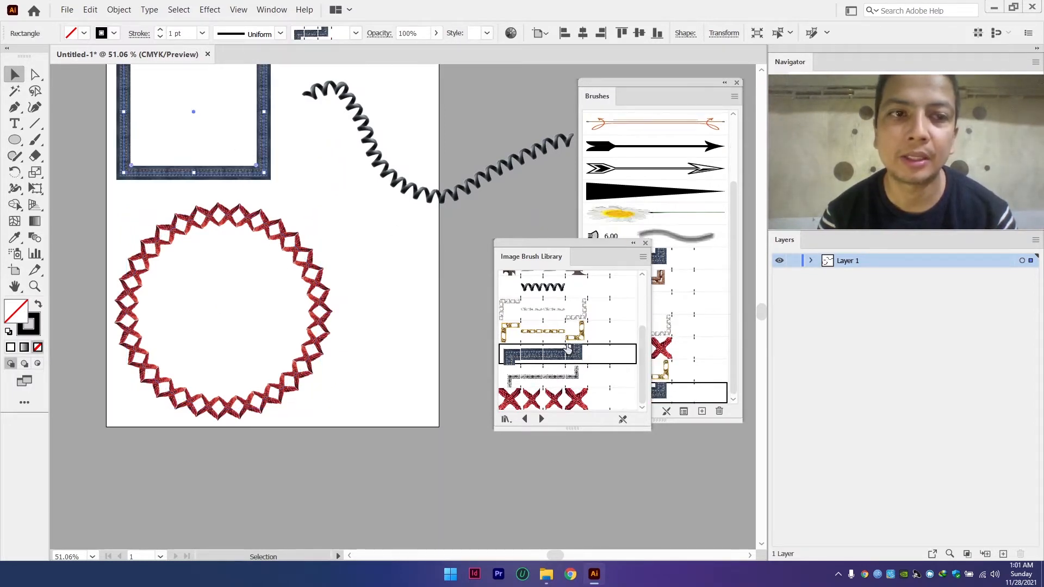
- Apply the brown braided image brush to the rectangle, then delete the rectangle, circle and wavy path from the artboard
scroll(565, 314, up, 3)
click(572, 330)
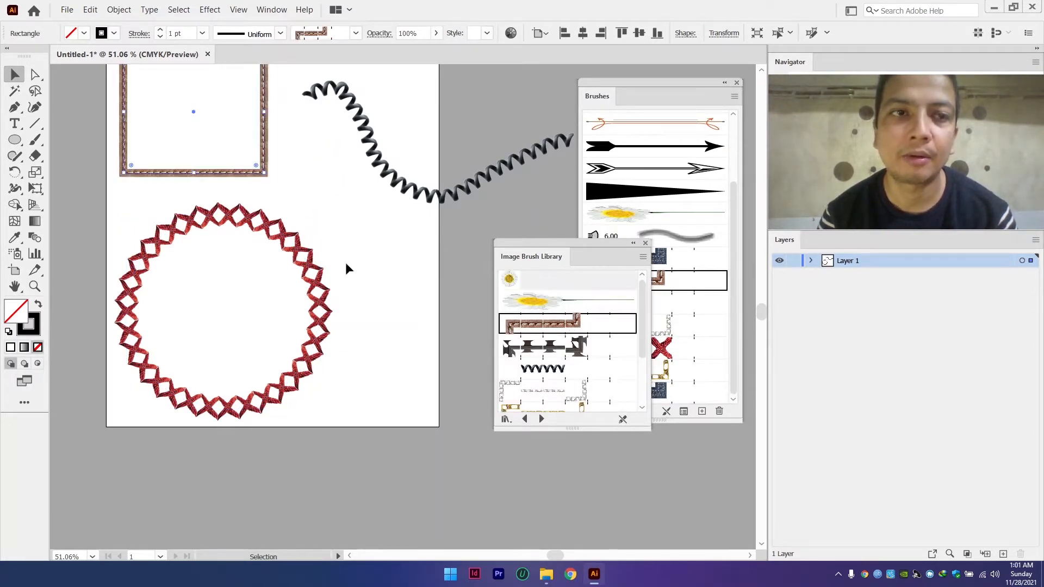
scroll(327, 250, up, 4)
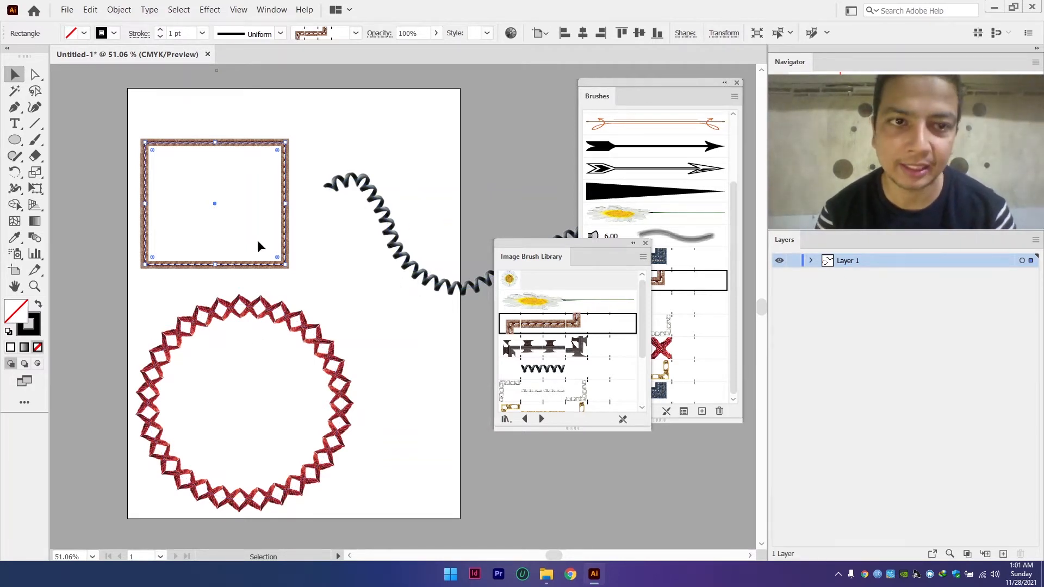
mouse_move(253, 223)
mouse_down()
mouse_move(372, 299)
mouse_move(437, 357)
mouse_up()
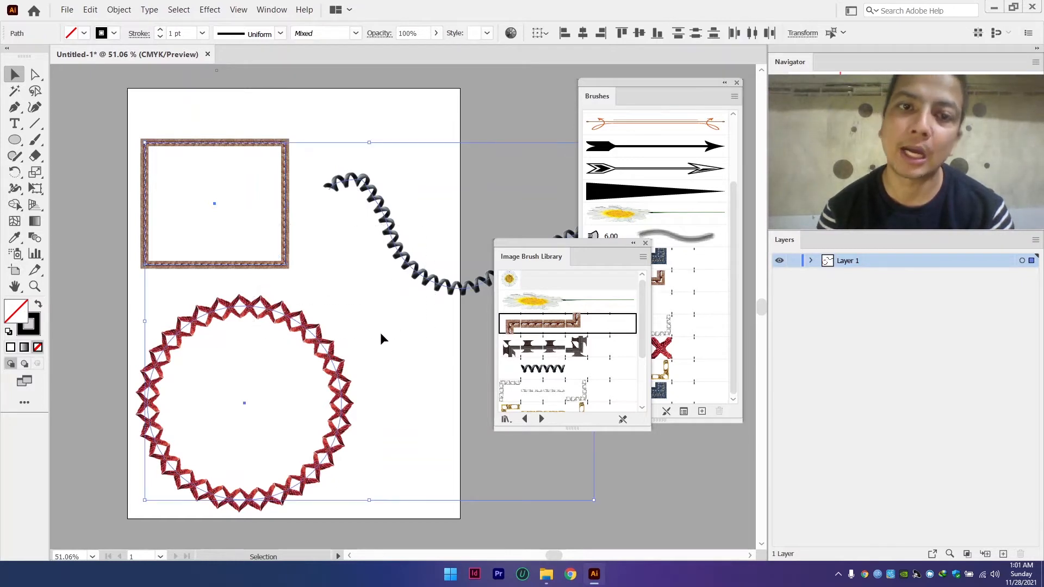
key(Delete)
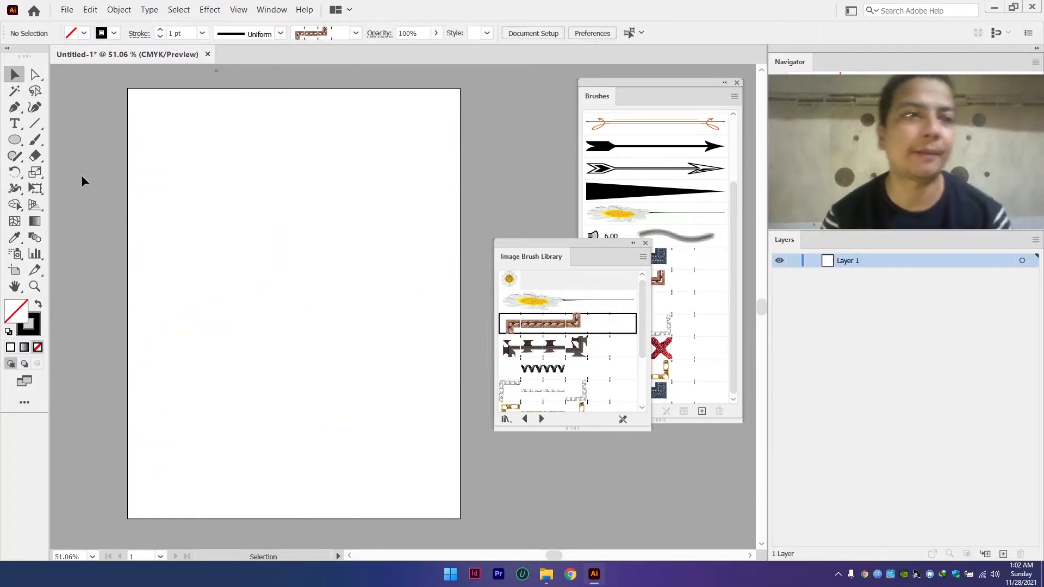
- Draw a small square near the artboard's upper-left corner and swap its colours to a black fill without a stroke
click(13, 140)
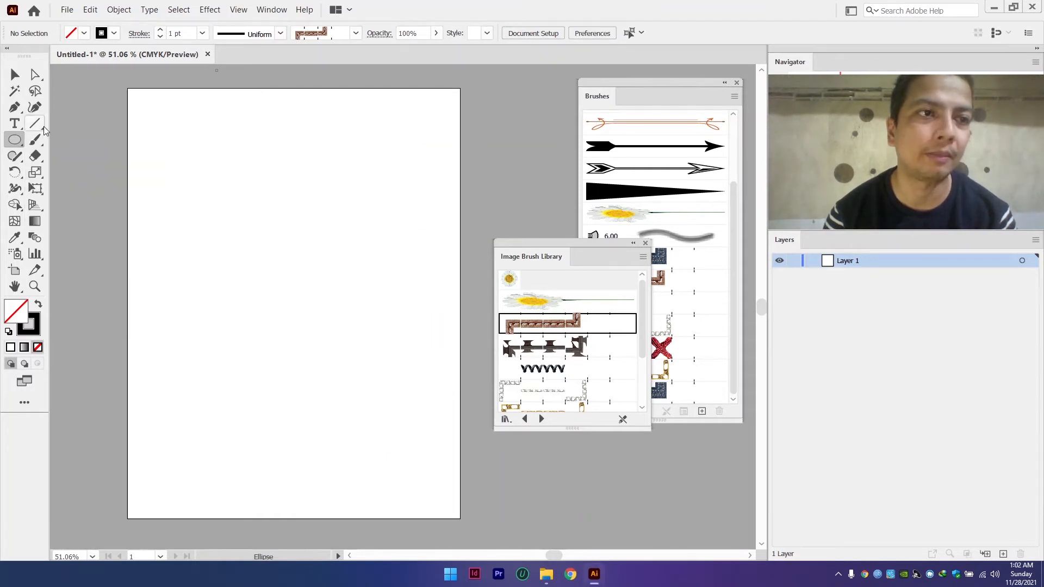
click(17, 141)
click(54, 141)
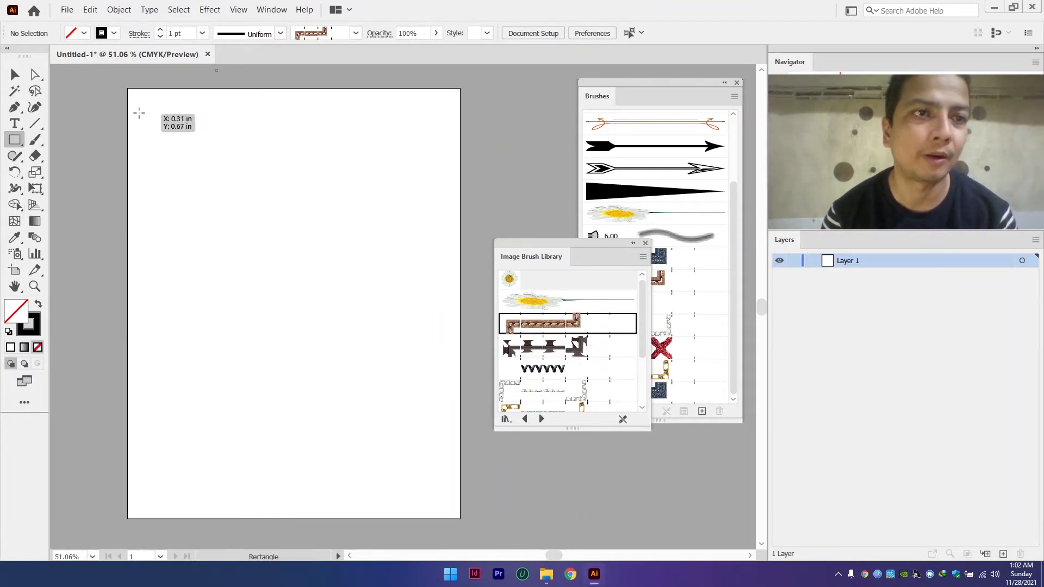
drag(140, 111, 160, 130)
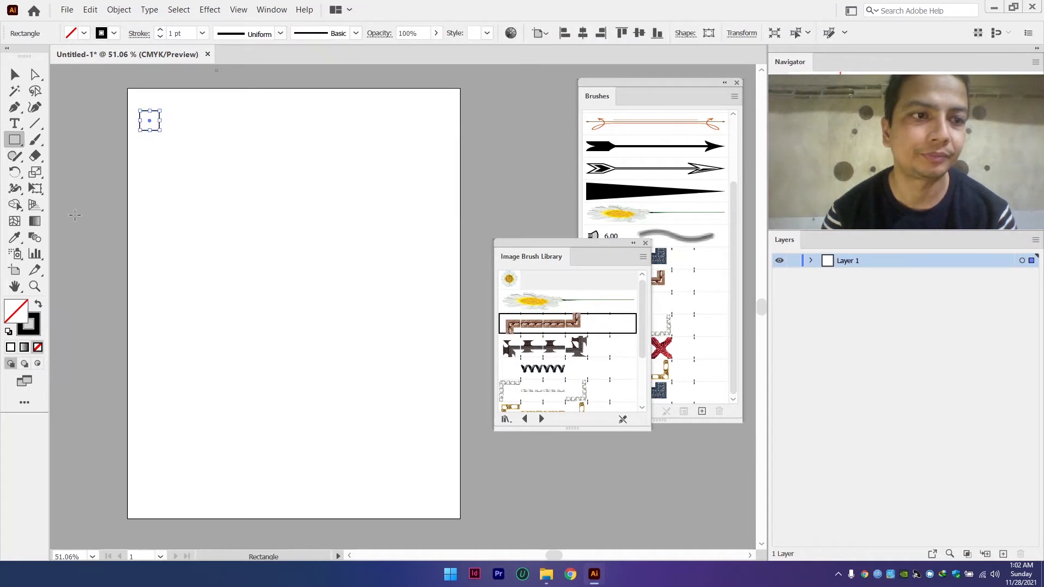
click(38, 304)
key(v)
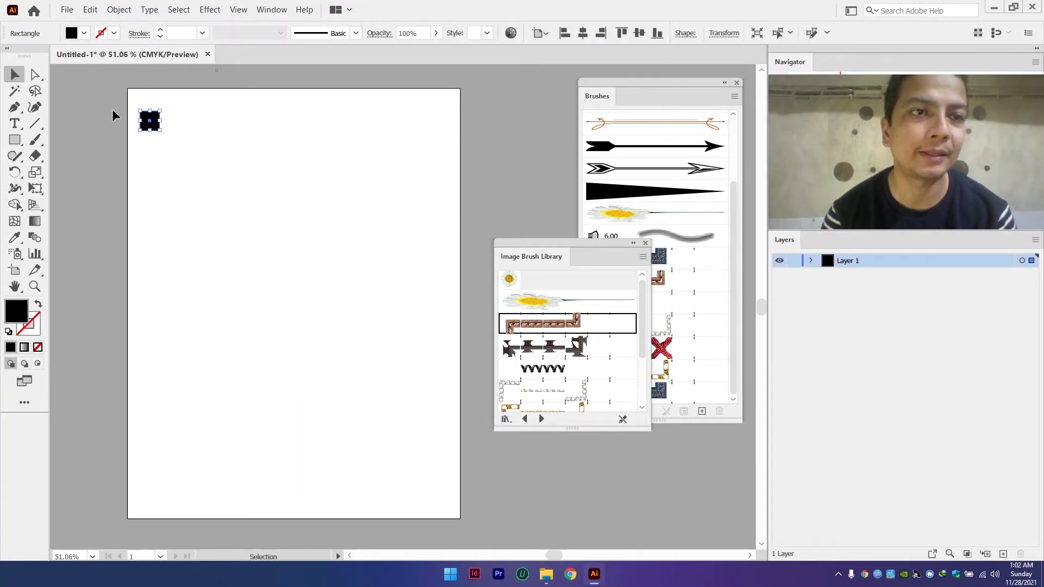
click(112, 109)
click(144, 117)
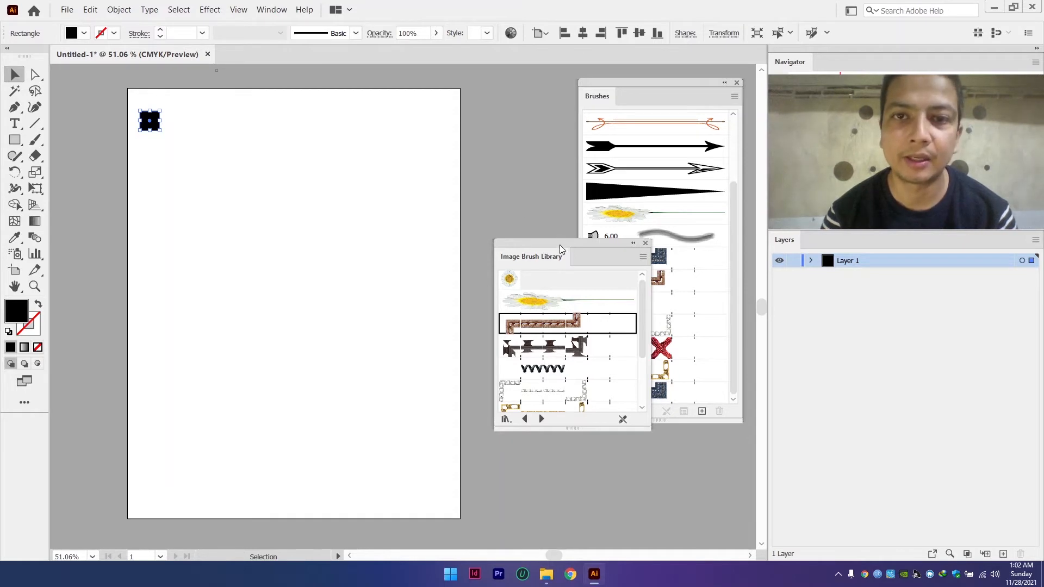
- Move the Image Brush Library off the Brushes panel and close it
drag(526, 259, 394, 196)
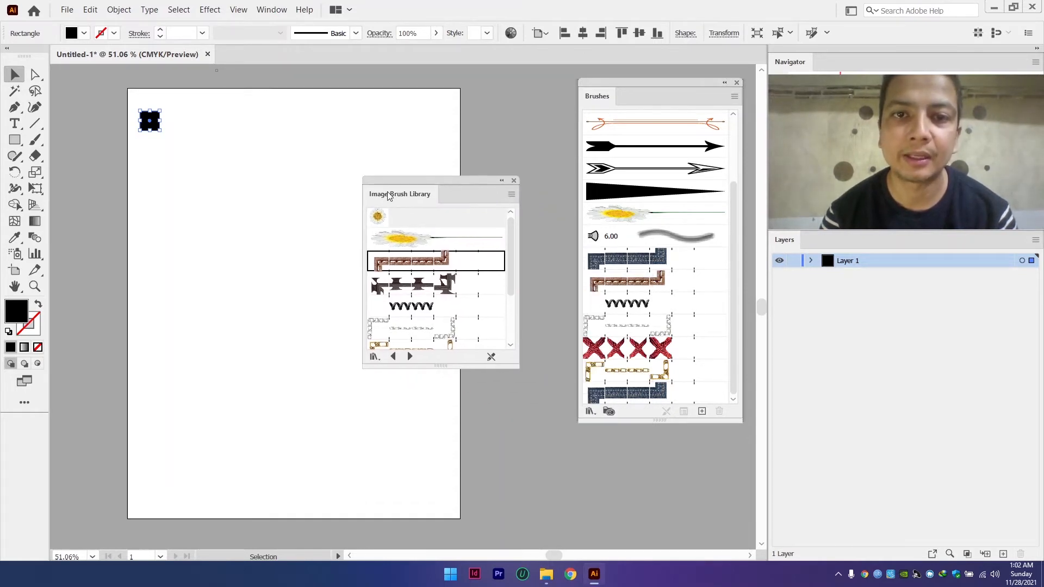
click(514, 180)
click(273, 10)
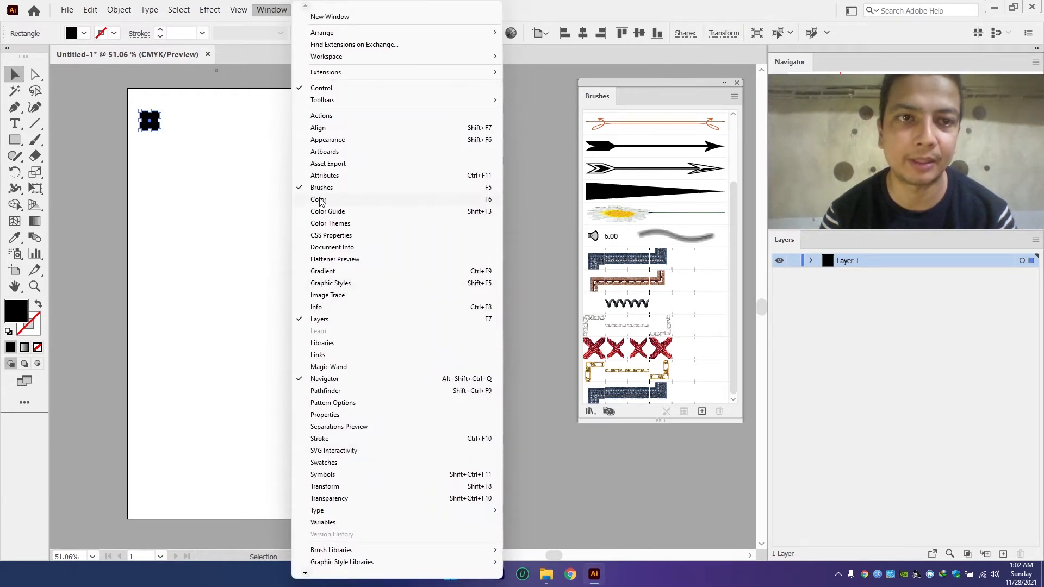
click(598, 103)
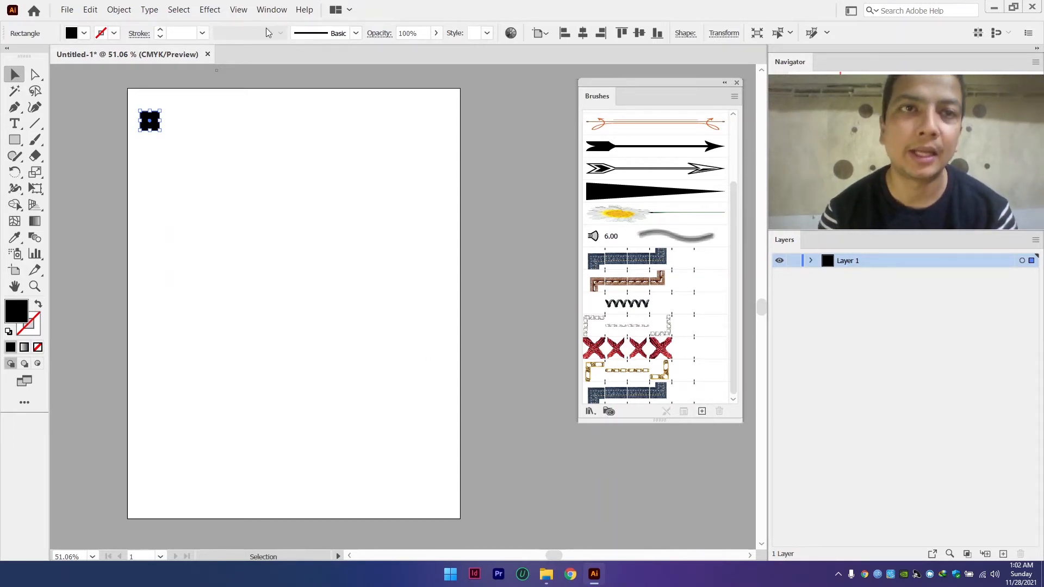
click(356, 33)
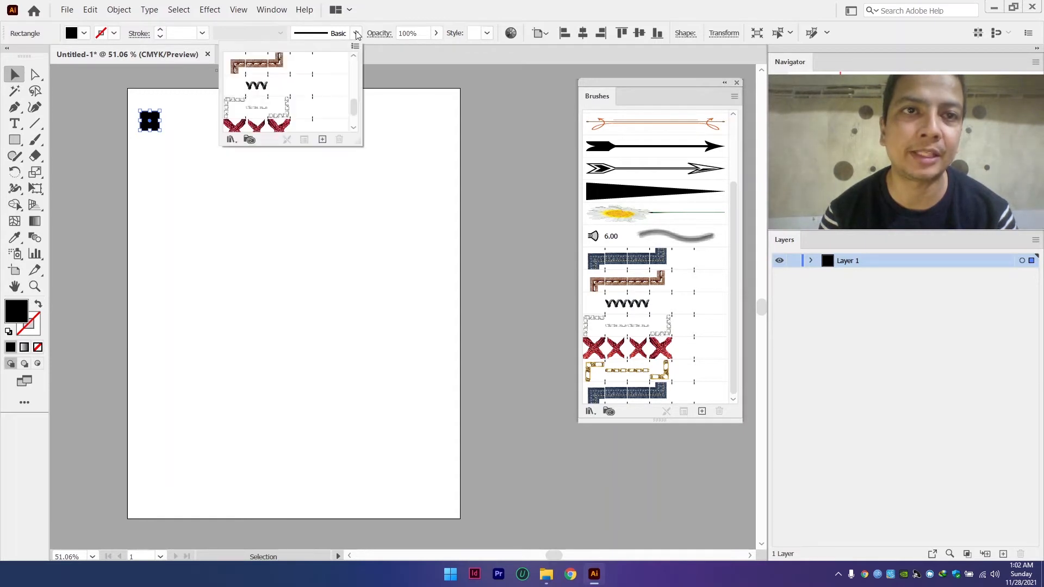
click(323, 140)
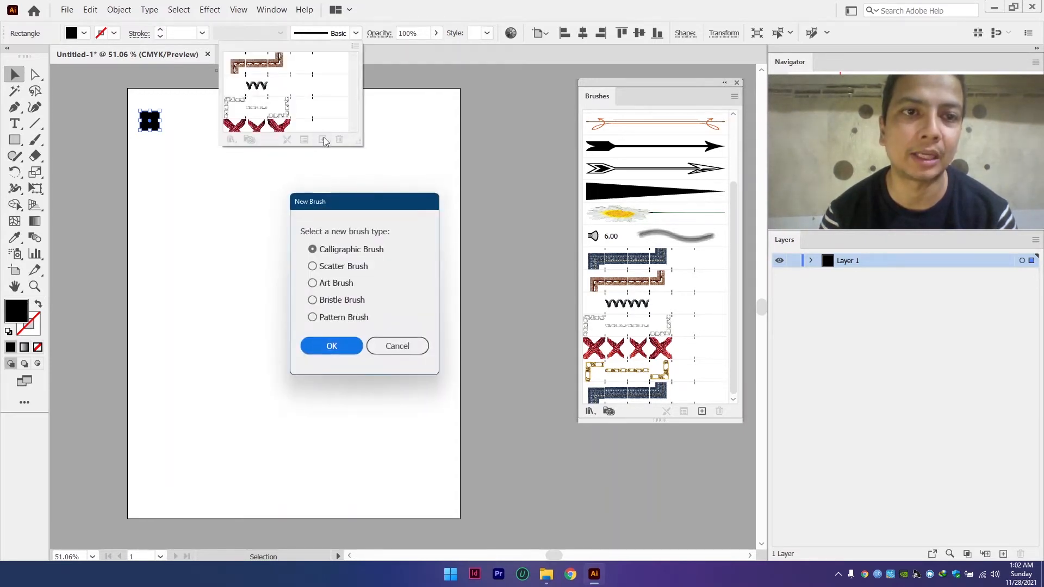
click(400, 348)
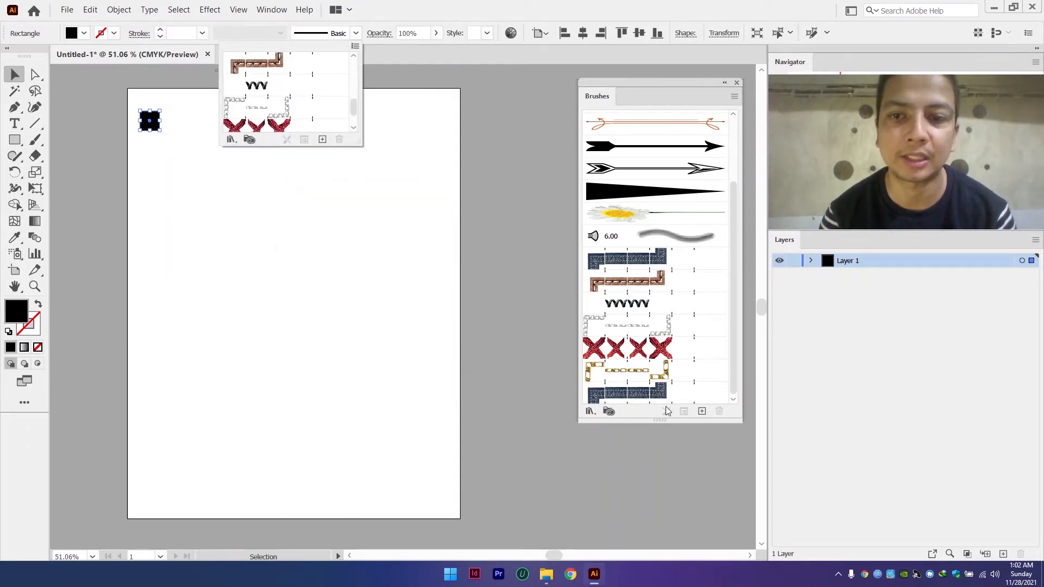
- Create a calligraphic brush with an angle of -41°, 35% roundness and a size of 6 pt
click(701, 411)
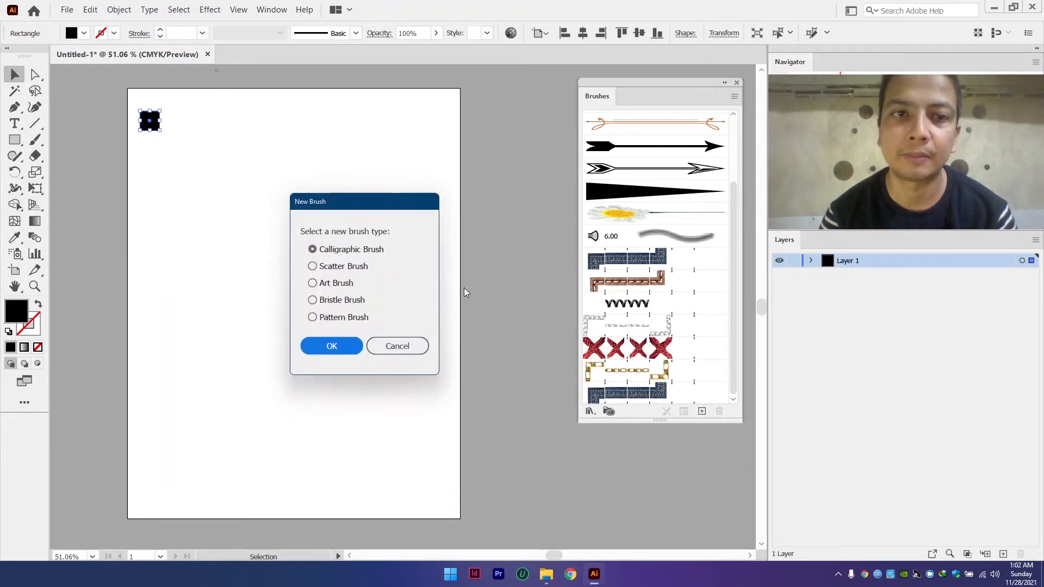
drag(379, 203, 545, 150)
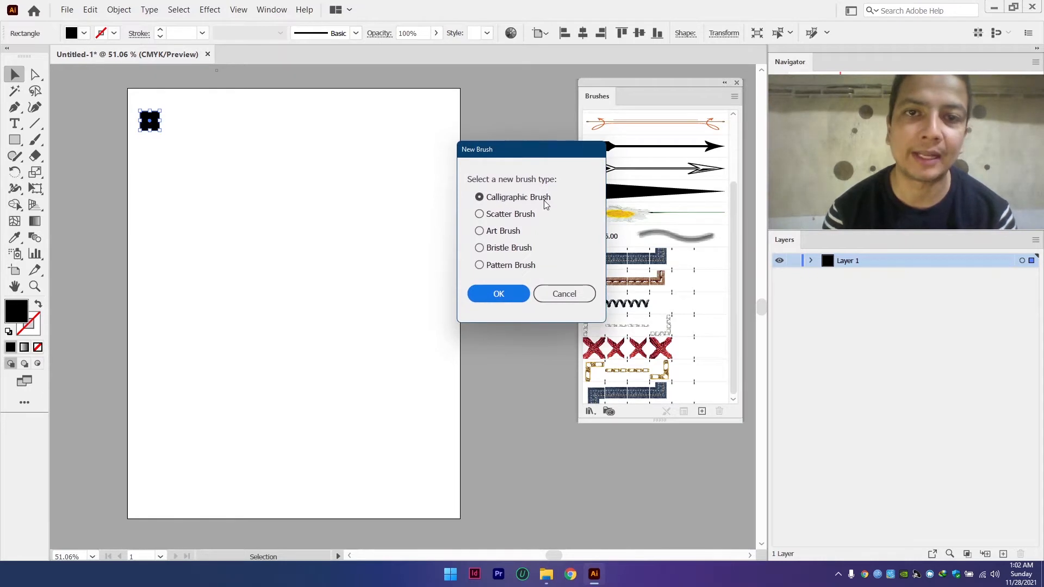
click(497, 296)
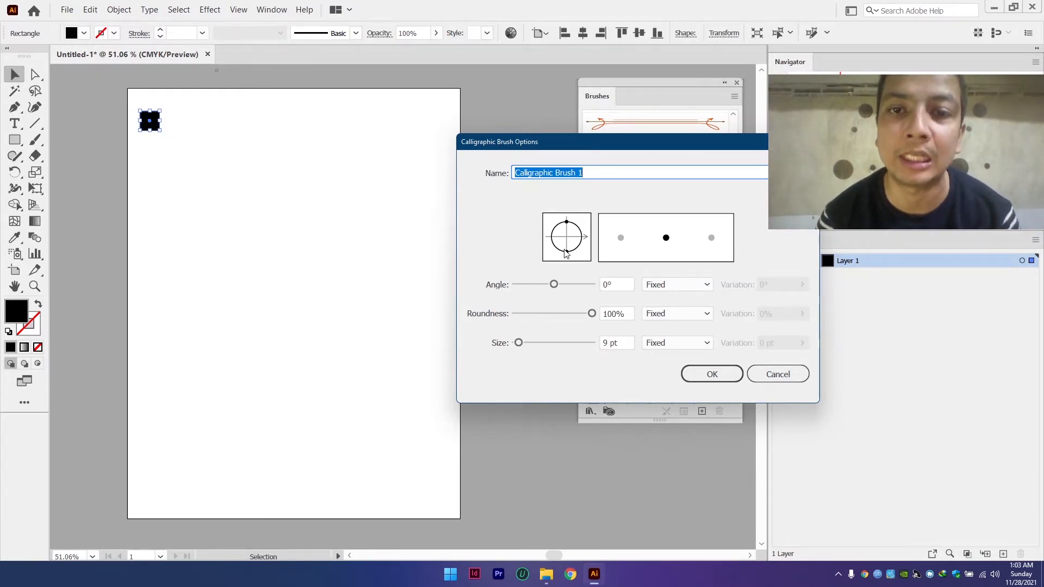
drag(566, 251, 567, 246)
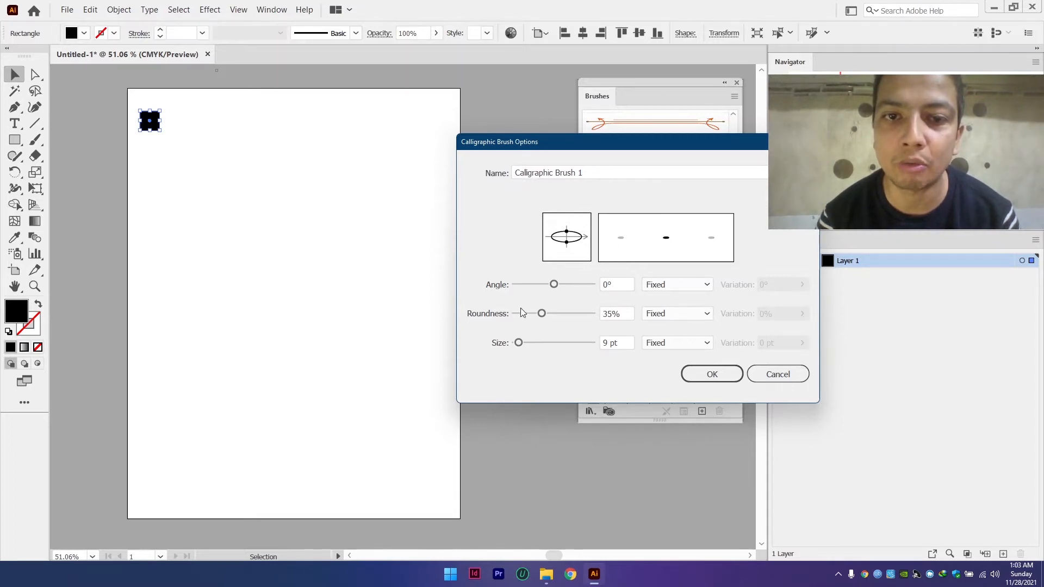
double_click(620, 313)
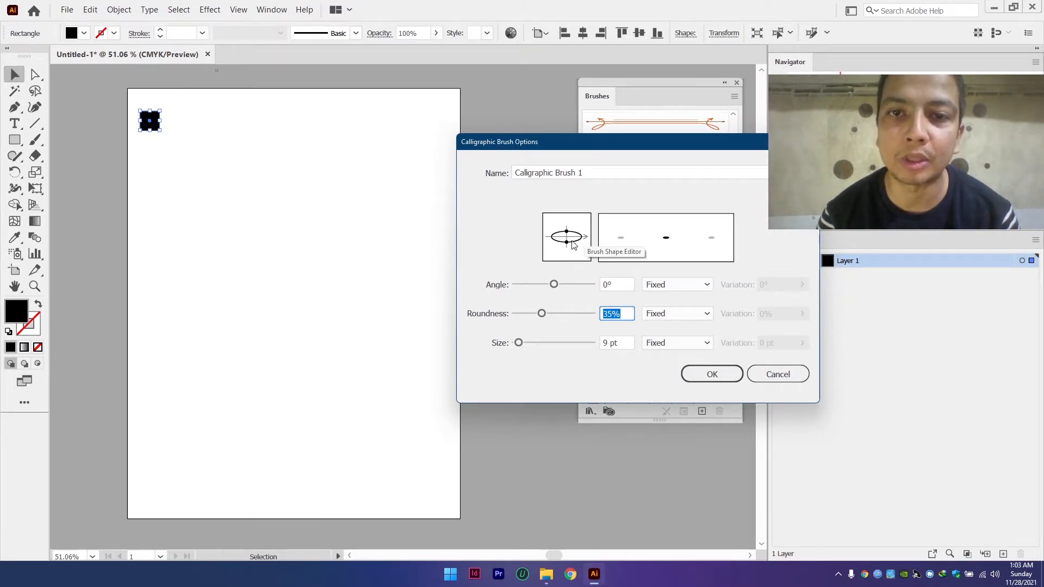
drag(585, 237, 583, 252)
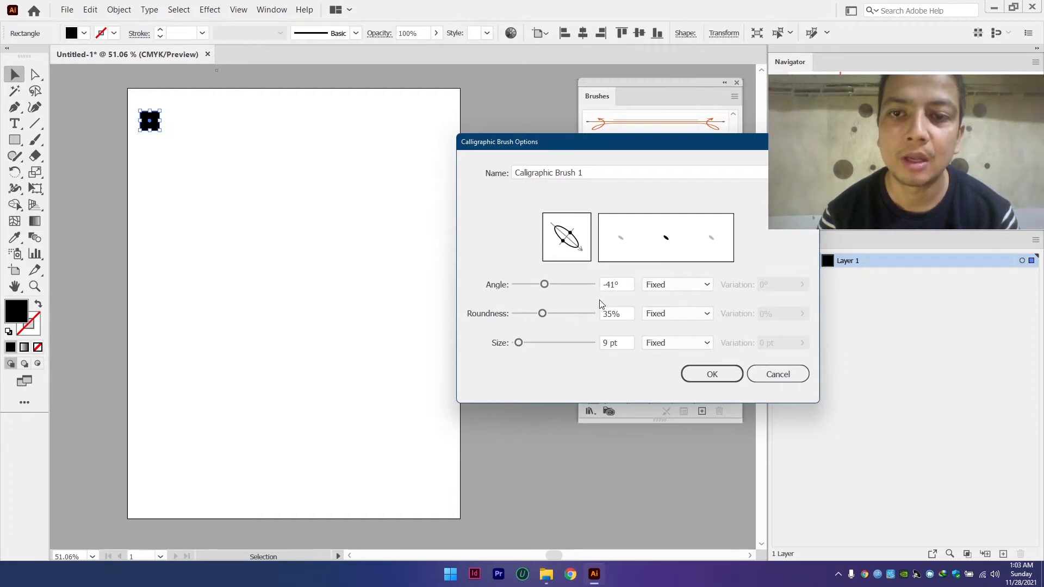
mouse_move(519, 344)
mouse_down()
mouse_move(534, 344)
mouse_move(506, 338)
mouse_move(519, 348)
mouse_up()
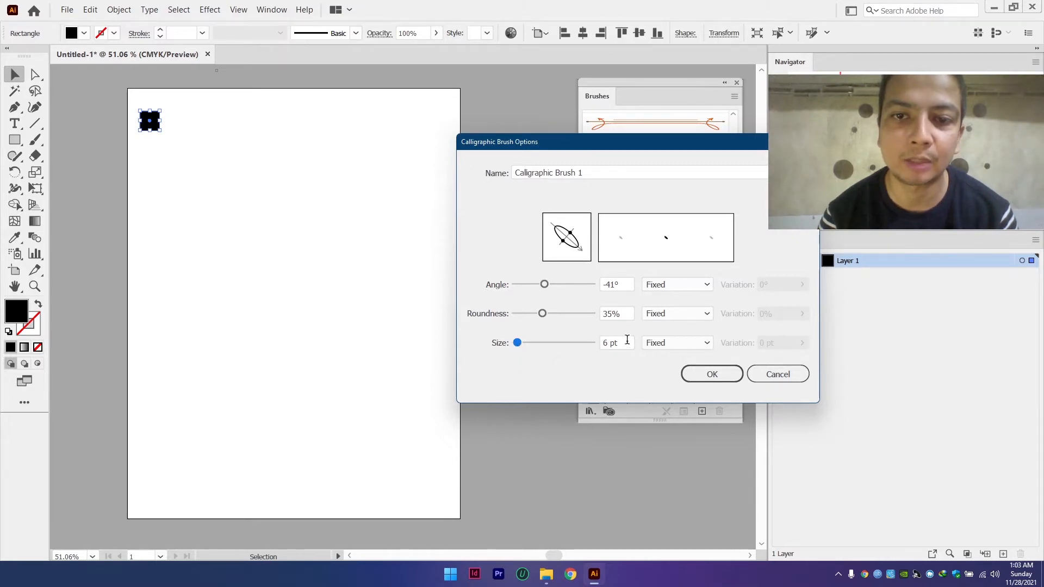
click(723, 378)
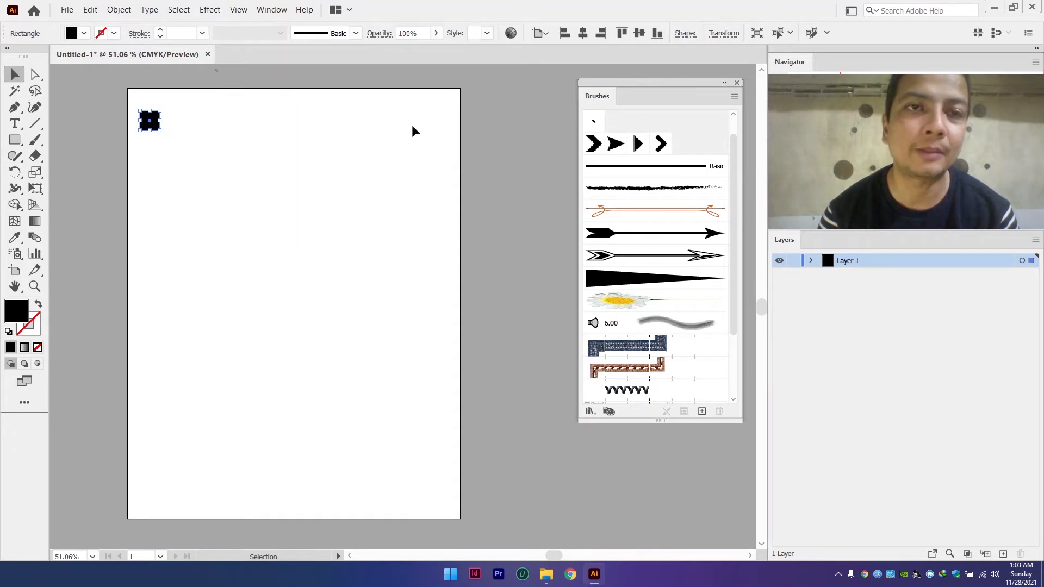
- Deselect the square and paint two wavy strokes on the artboard with the new calligraphic brush
click(252, 139)
key(b)
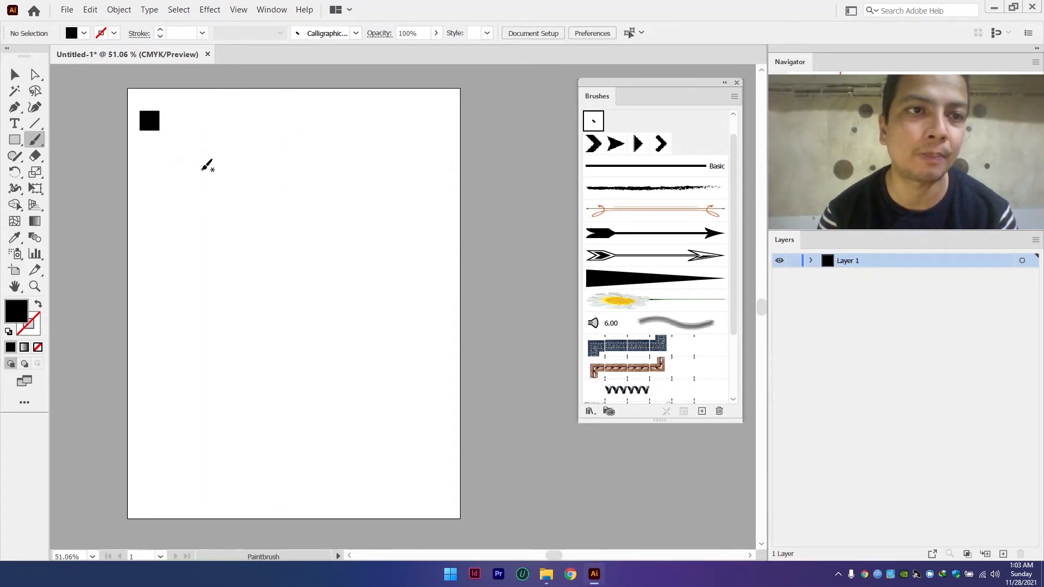
click(351, 34)
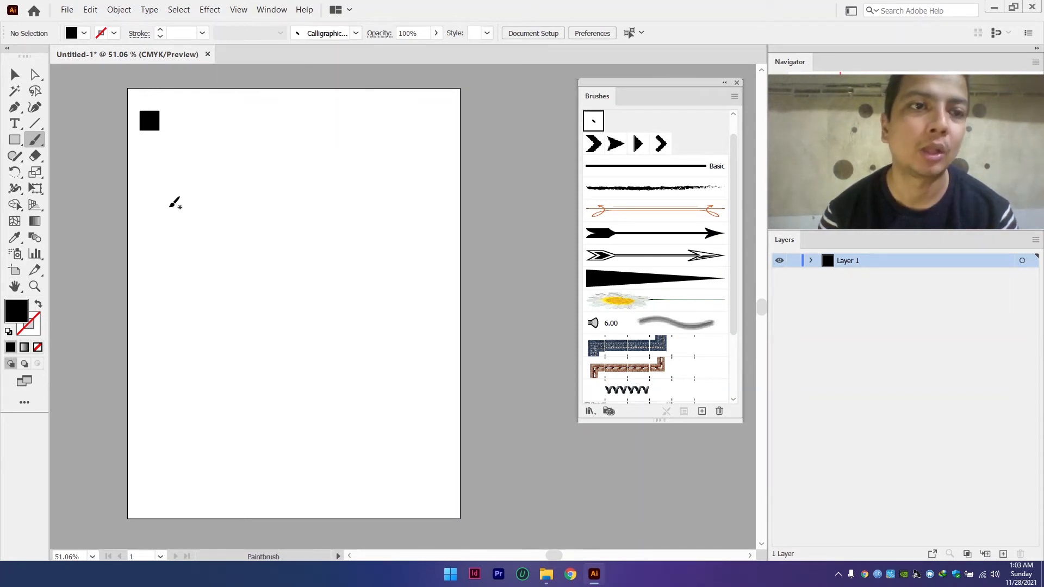
mouse_move(152, 217)
mouse_down()
mouse_move(189, 199)
mouse_move(226, 210)
mouse_move(258, 247)
mouse_move(302, 260)
mouse_move(382, 223)
mouse_move(369, 212)
mouse_move(320, 223)
mouse_move(278, 183)
mouse_move(248, 178)
mouse_up()
- Delete both wavy calligraphic strokes, keeping the black square
key(v)
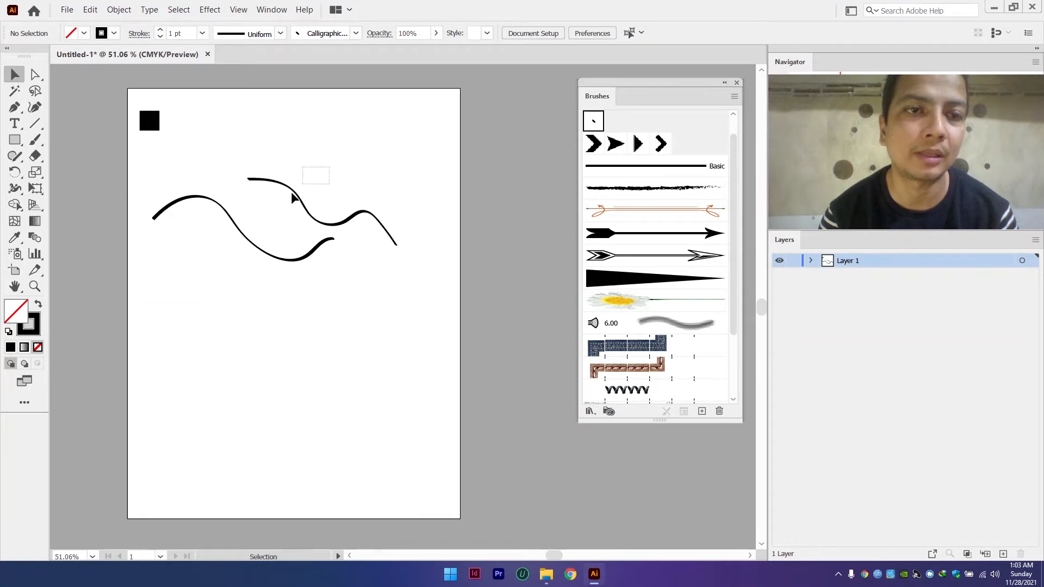
click(299, 199)
key(Delete)
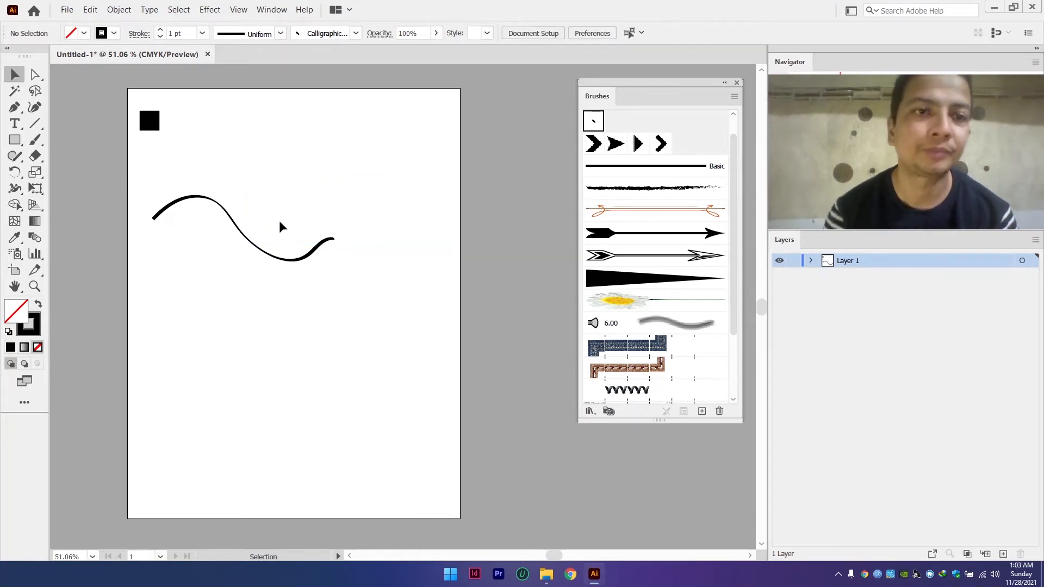
drag(279, 220, 195, 278)
key(Delete)
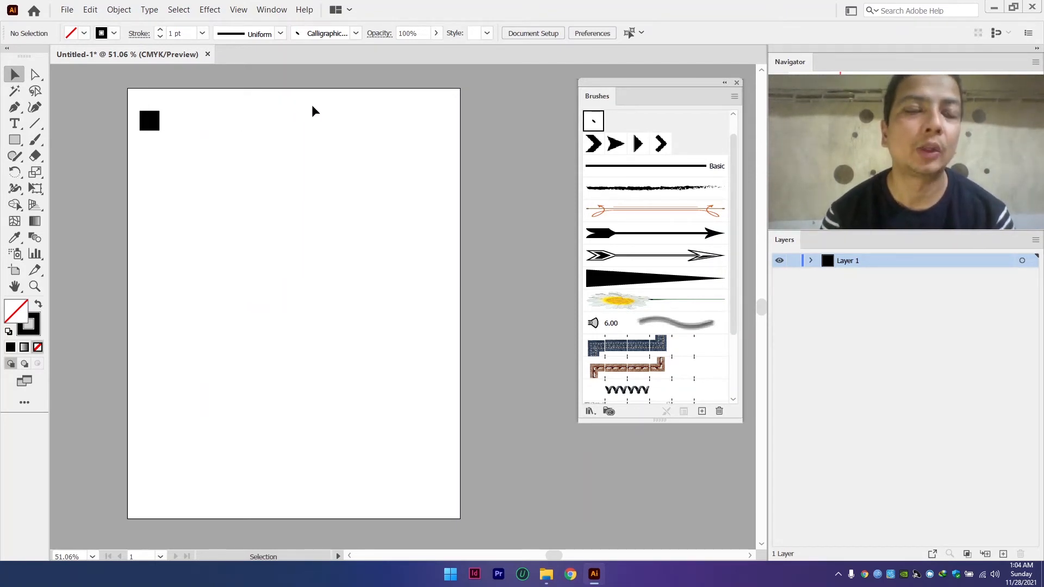
- Create a scatter brush from the black square with the default options
drag(243, 91, 126, 155)
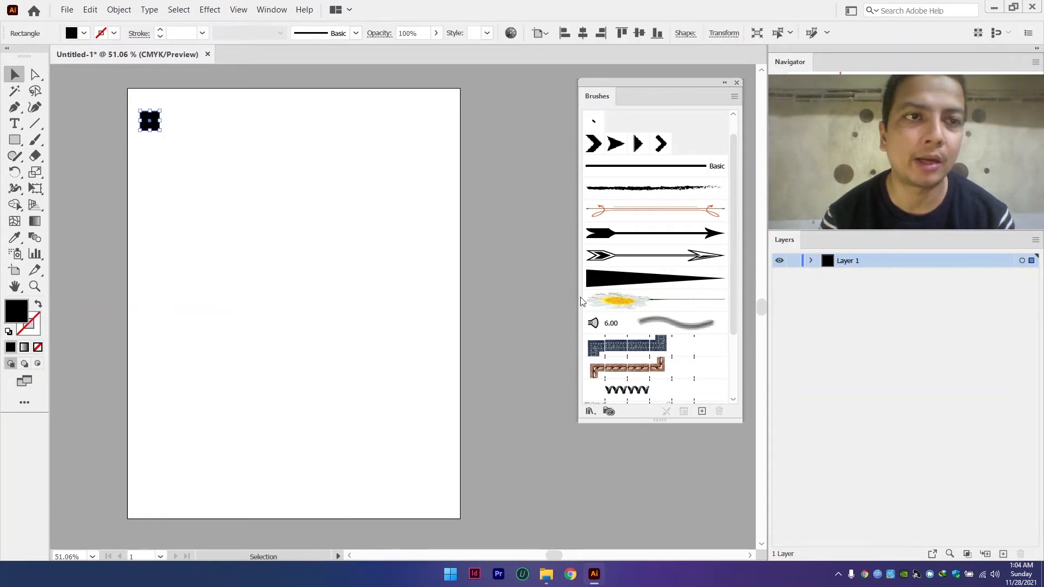
click(702, 413)
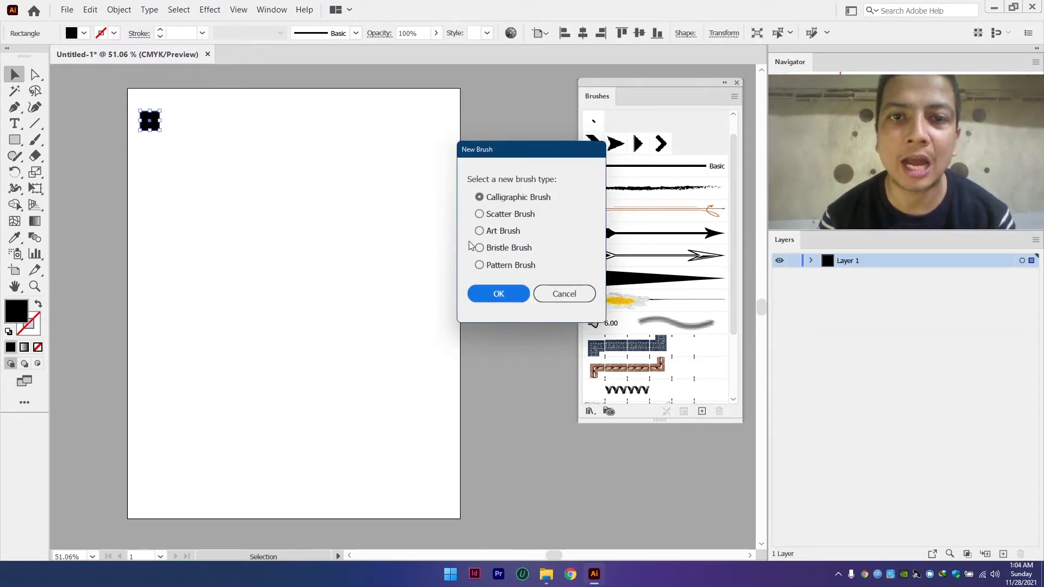
click(511, 214)
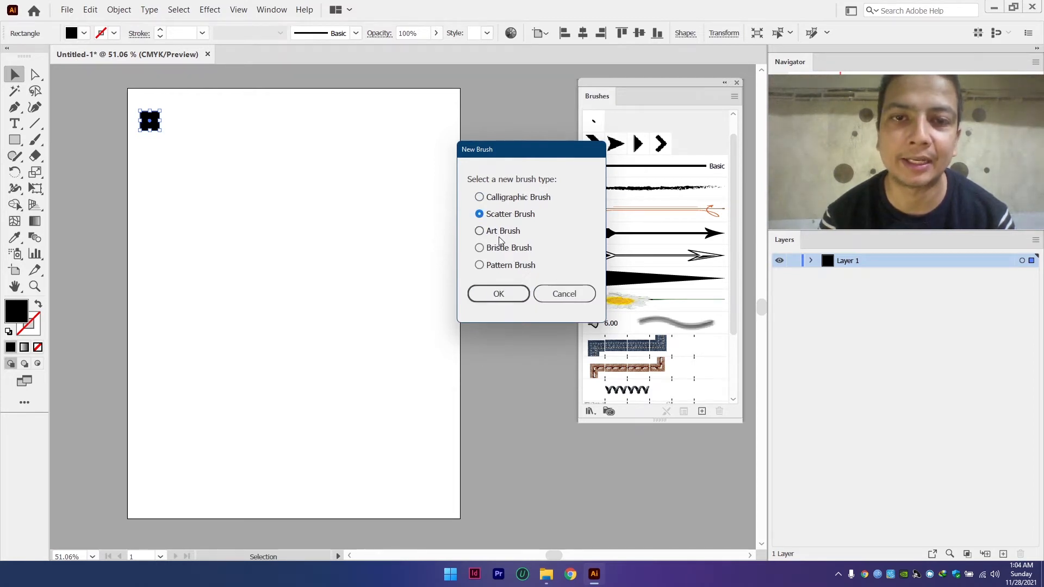
click(505, 298)
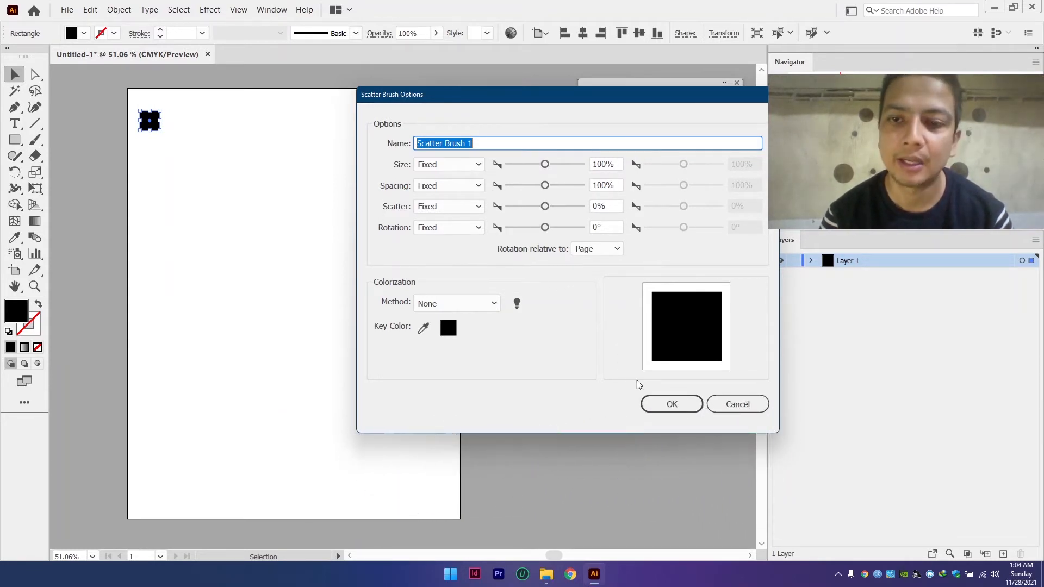
click(664, 412)
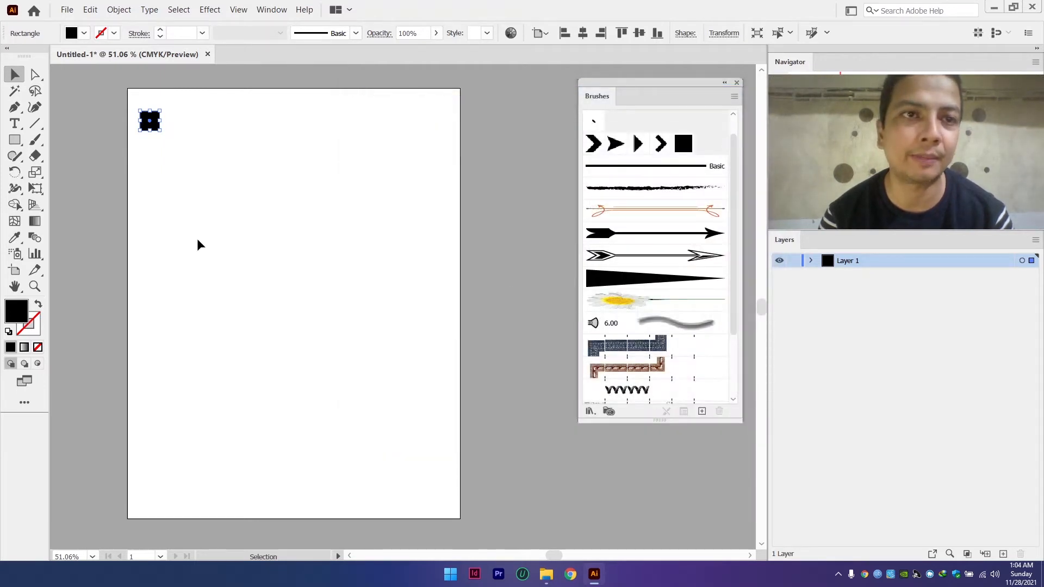
- Paint a wavy horizontal stroke across the artboard below the black square with the new square scatter brush
key(b)
click(338, 34)
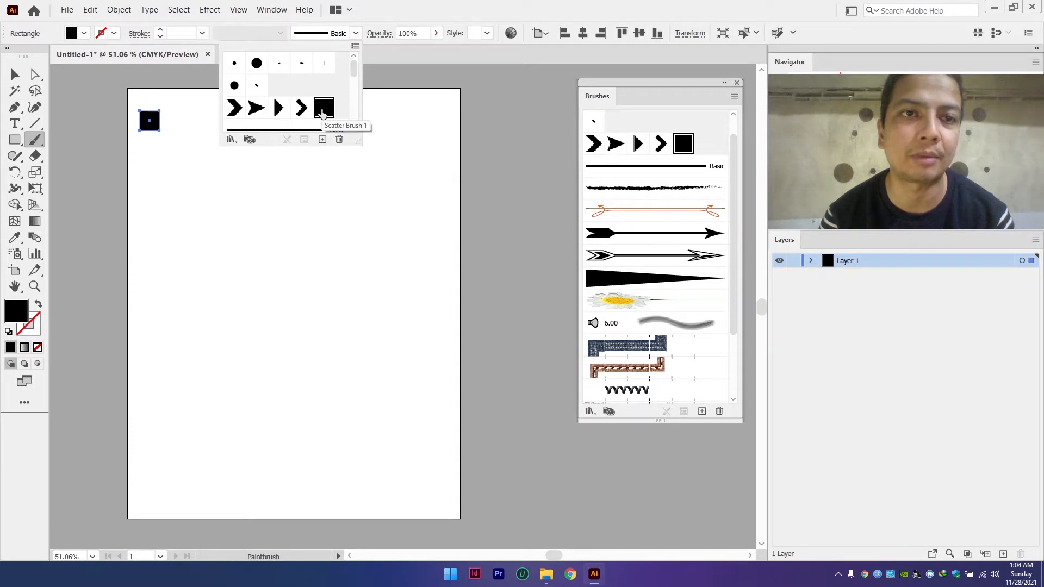
click(422, 5)
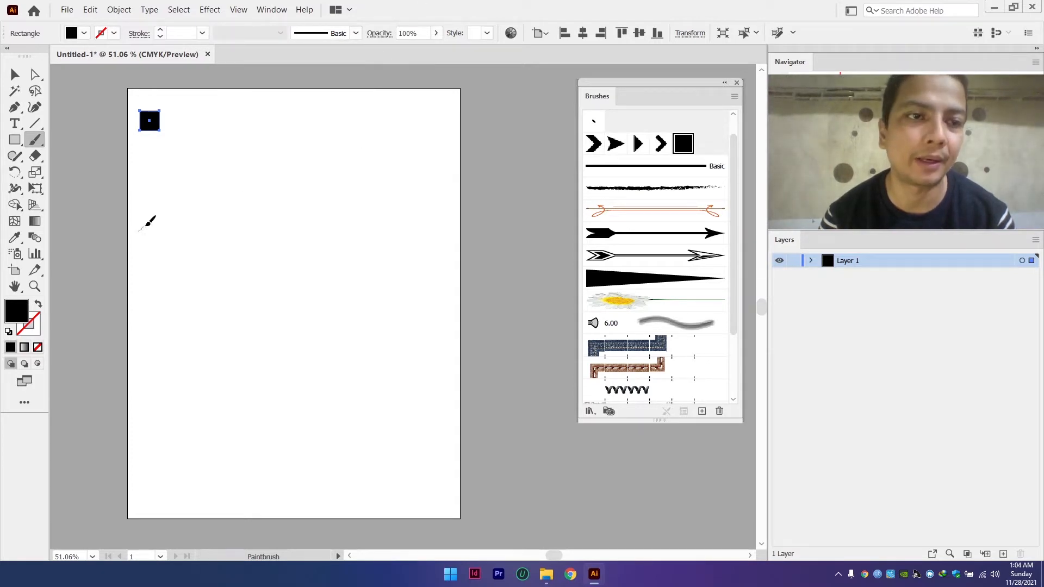
mouse_move(187, 217)
mouse_down()
mouse_move(234, 247)
mouse_move(284, 231)
mouse_move(339, 247)
mouse_move(419, 191)
mouse_up()
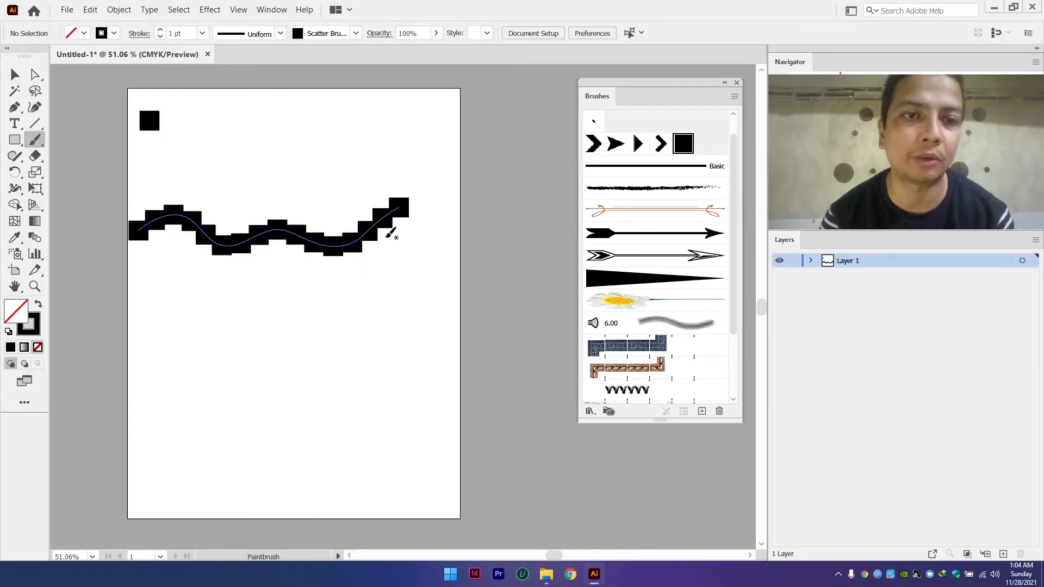
- Select the wavy stroke and open the options of its square scatter brush, keeping the stroke in view
key(v)
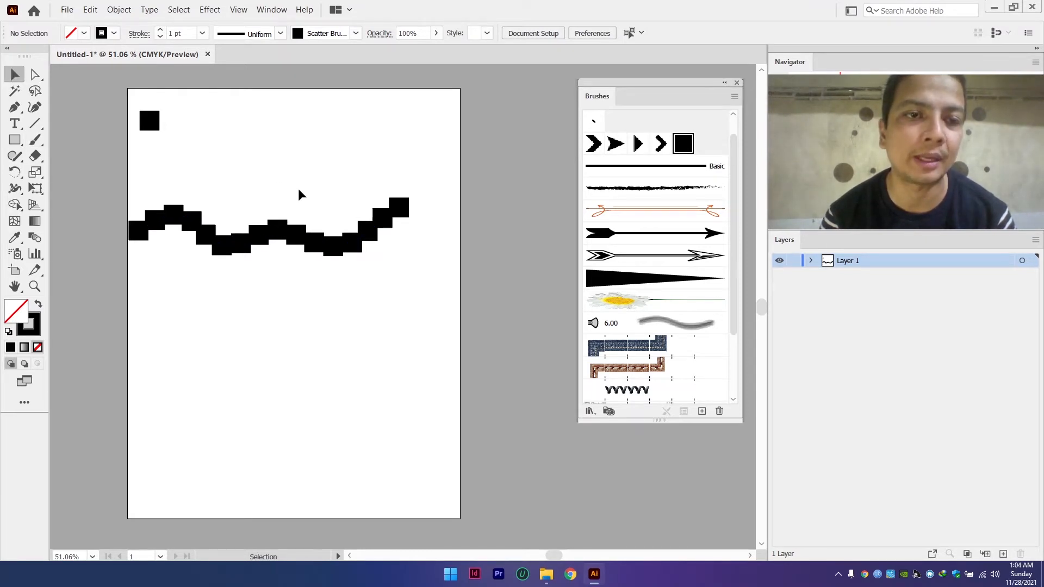
drag(299, 188, 256, 260)
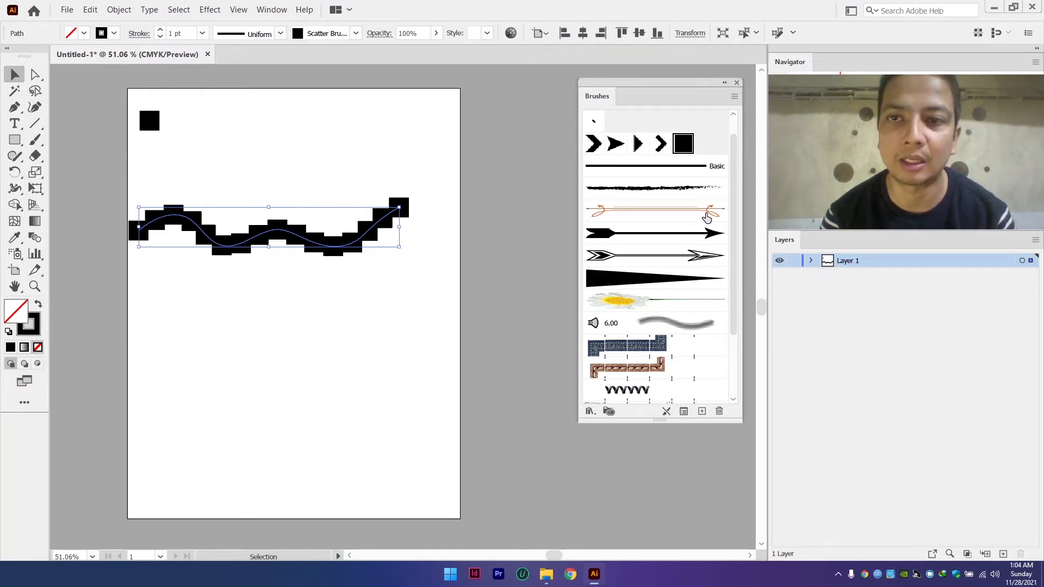
drag(733, 184, 734, 165)
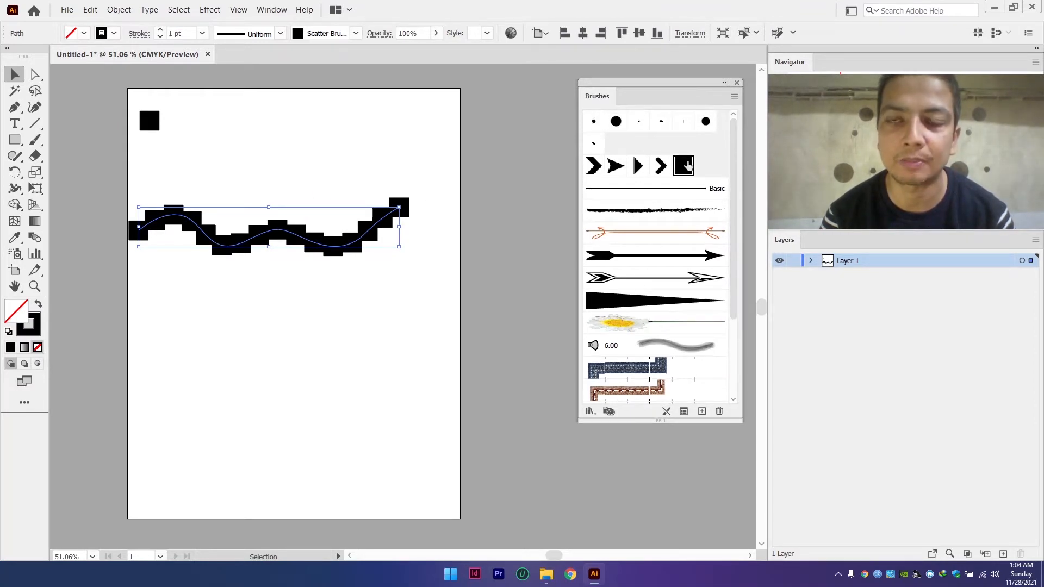
click(352, 34)
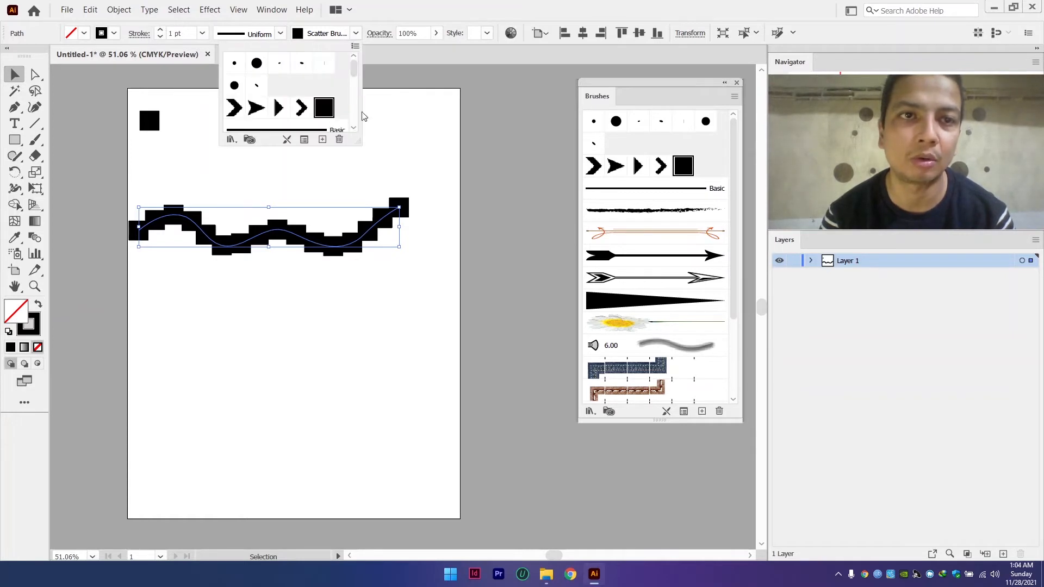
click(647, 91)
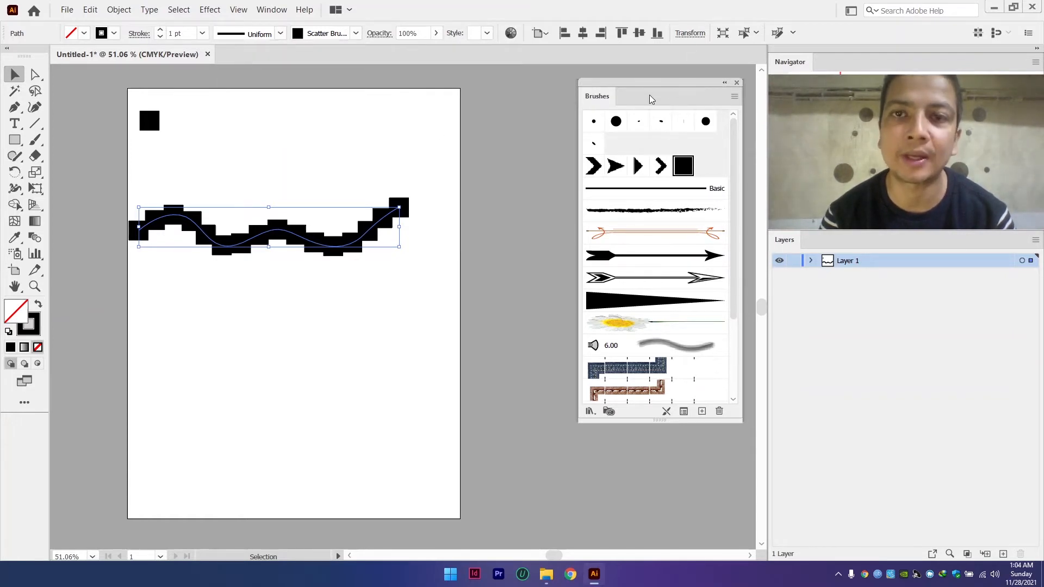
double_click(684, 170)
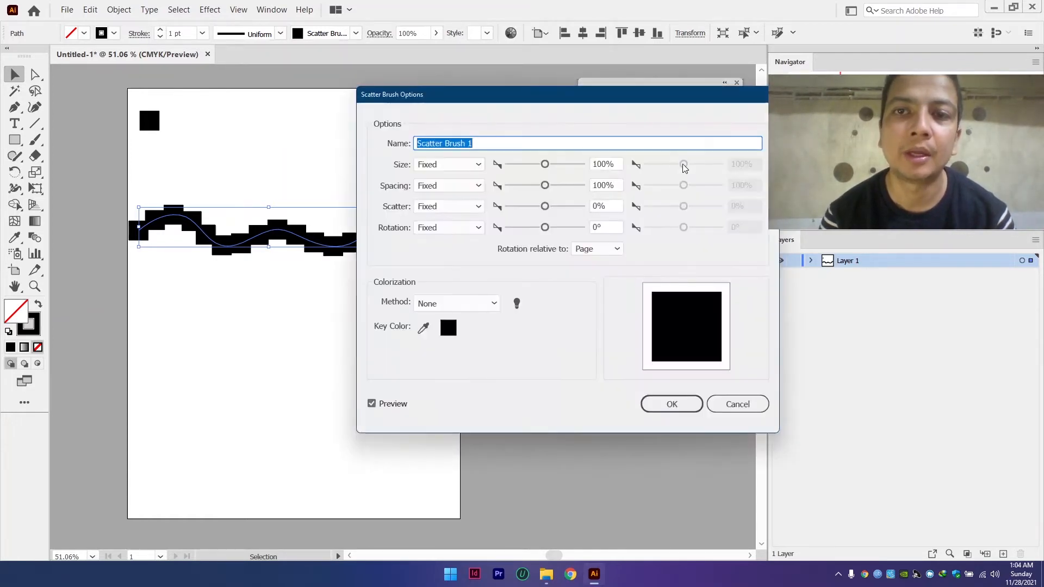
drag(495, 99, 572, 80)
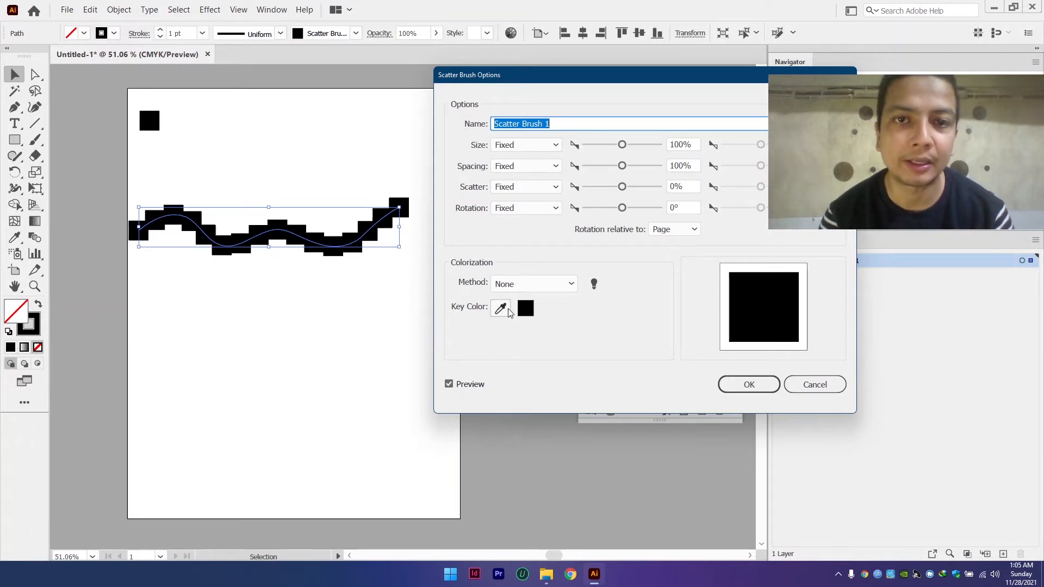
- Set the scatter brush's rotation to Random with a first value of 17° and a higher second value
mouse_move(622, 208)
mouse_down()
mouse_move(645, 213)
mouse_move(627, 211)
mouse_up()
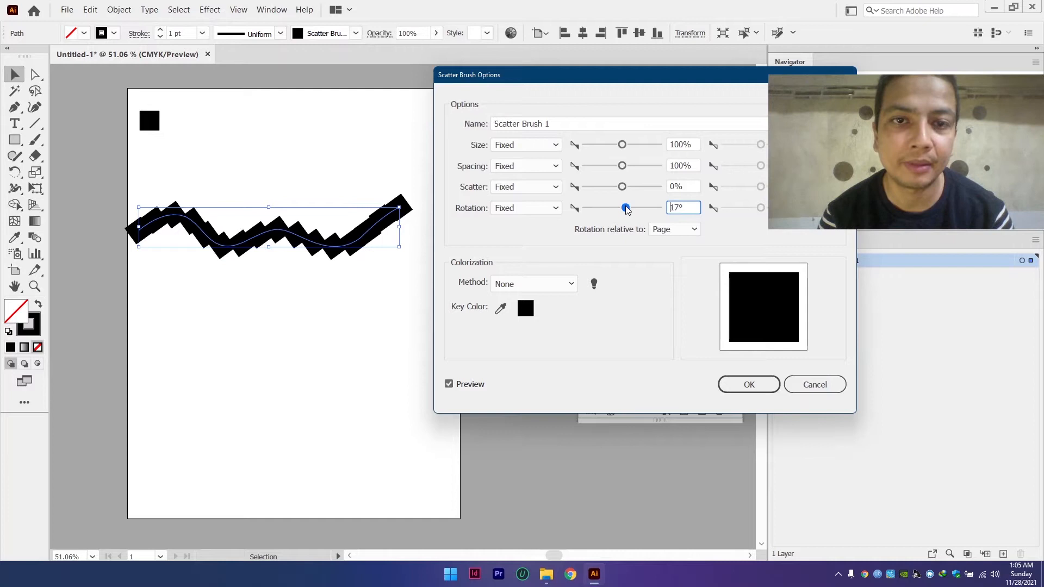
click(539, 213)
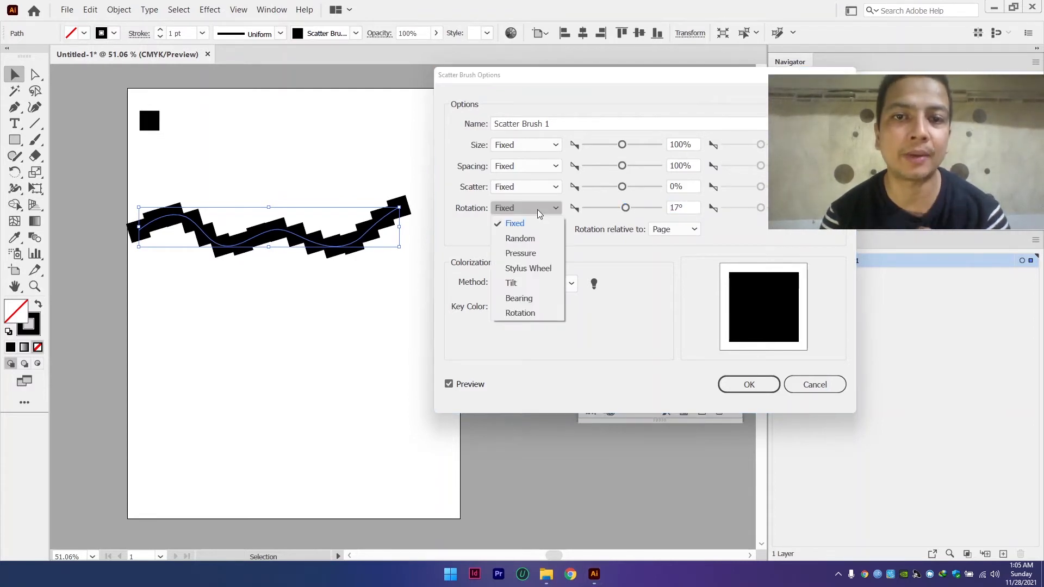
click(540, 237)
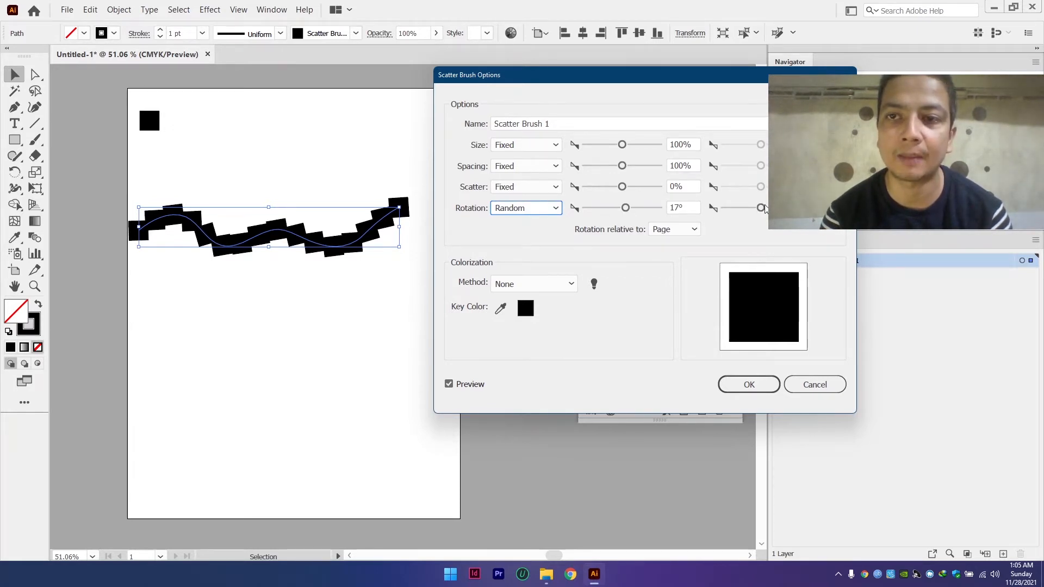
drag(761, 208, 785, 207)
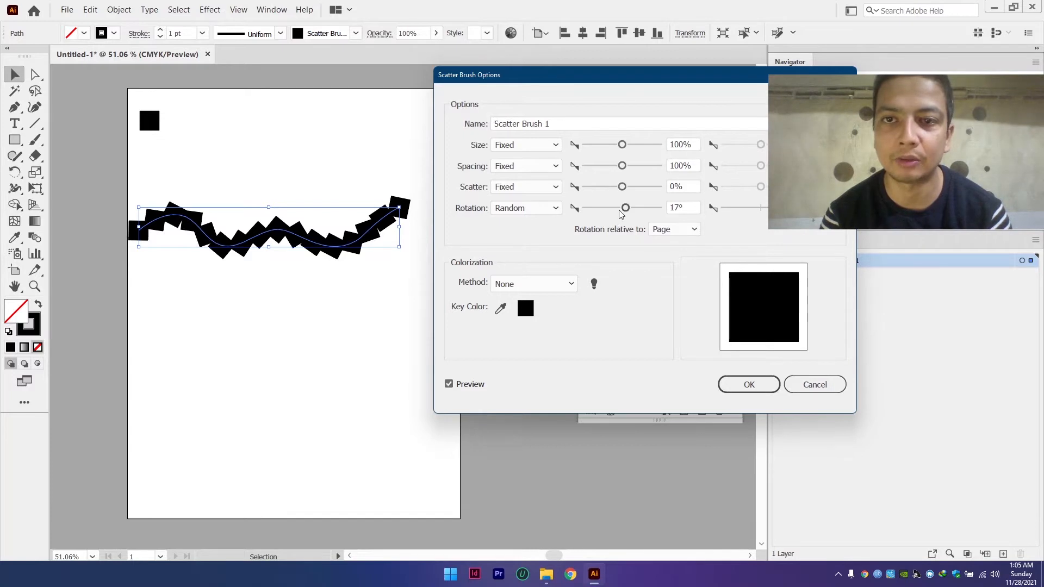
click(541, 209)
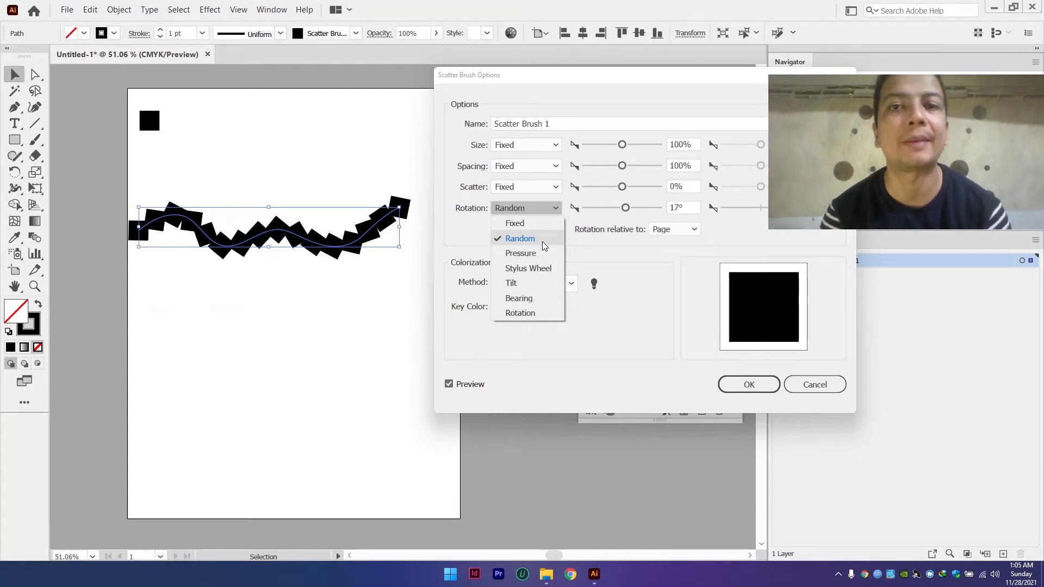
click(618, 241)
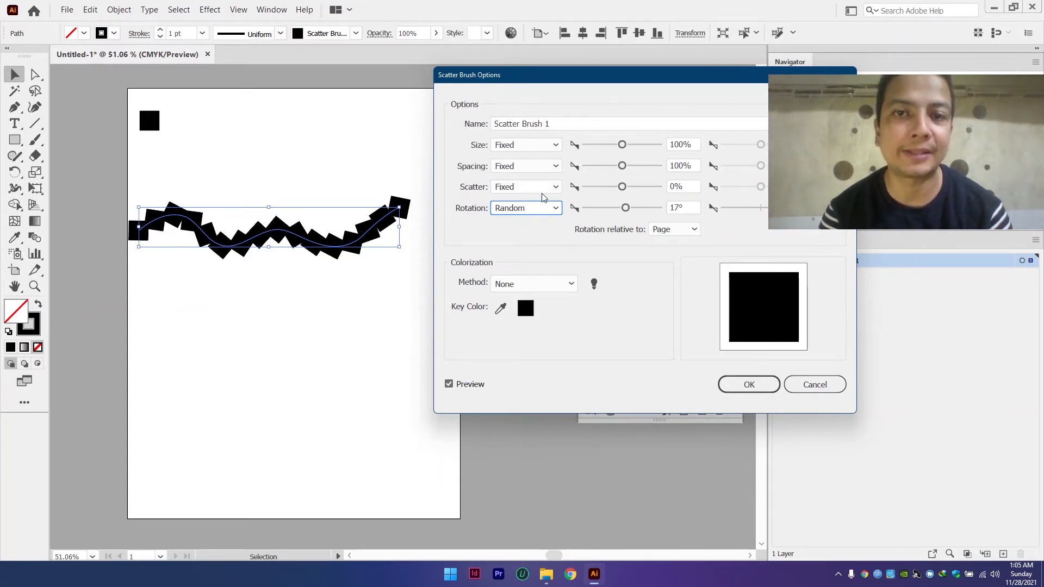
- Set the brush's scatter to Random with a first value of 159% and a lower, negative-side second value
click(557, 189)
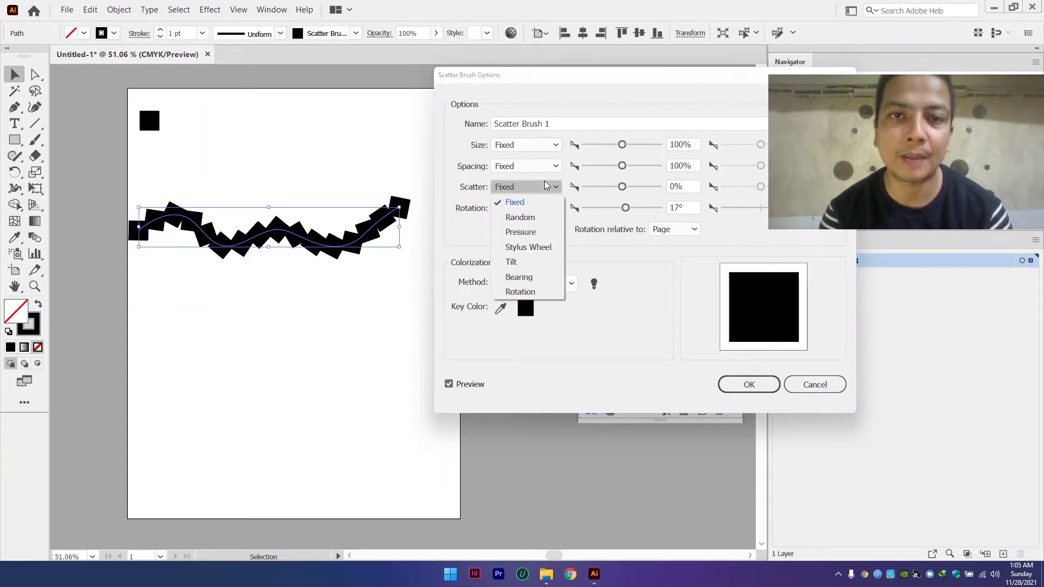
click(550, 216)
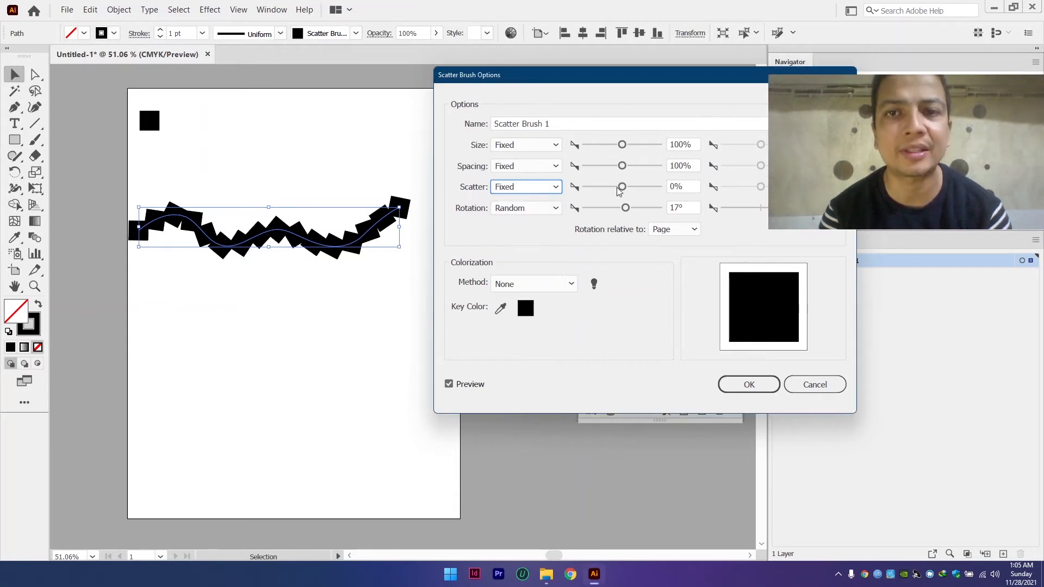
drag(622, 187, 629, 189)
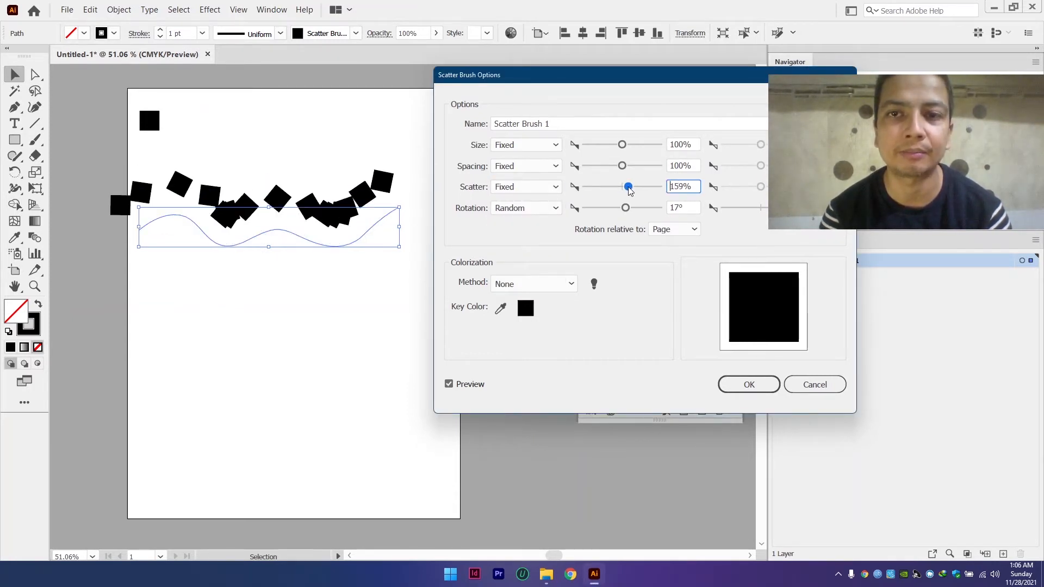
click(544, 192)
click(537, 217)
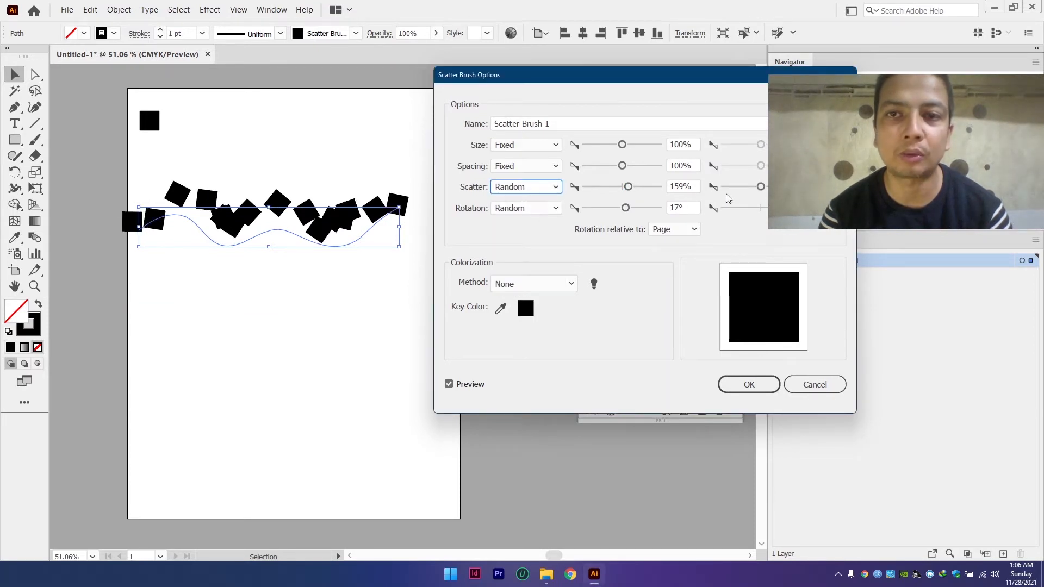
drag(761, 191, 753, 186)
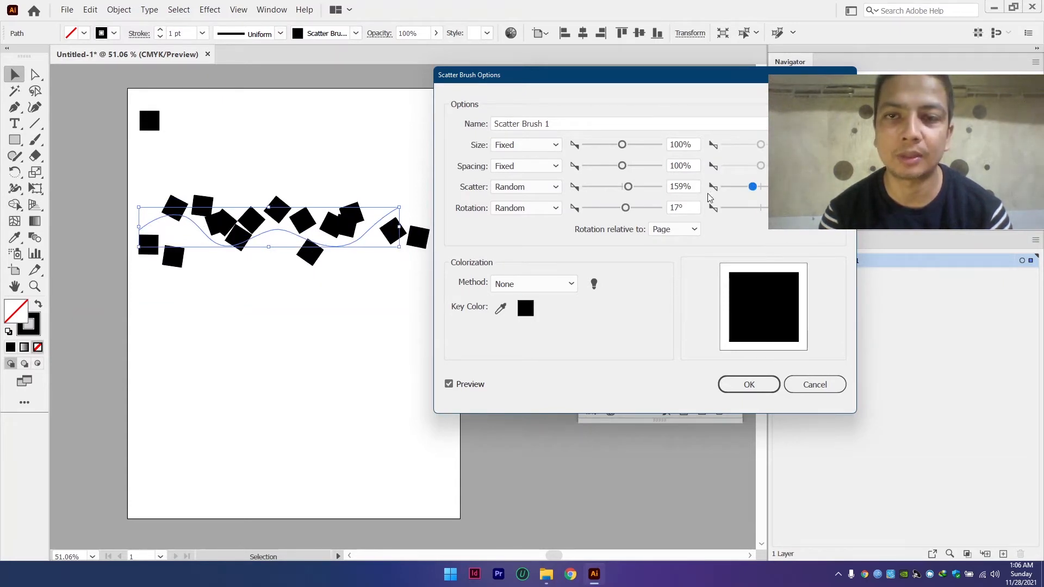
- Set the brush's spacing to Random with a first value of 34% and a reduced second value, and save it leaving existing strokes as they are
click(542, 169)
click(542, 168)
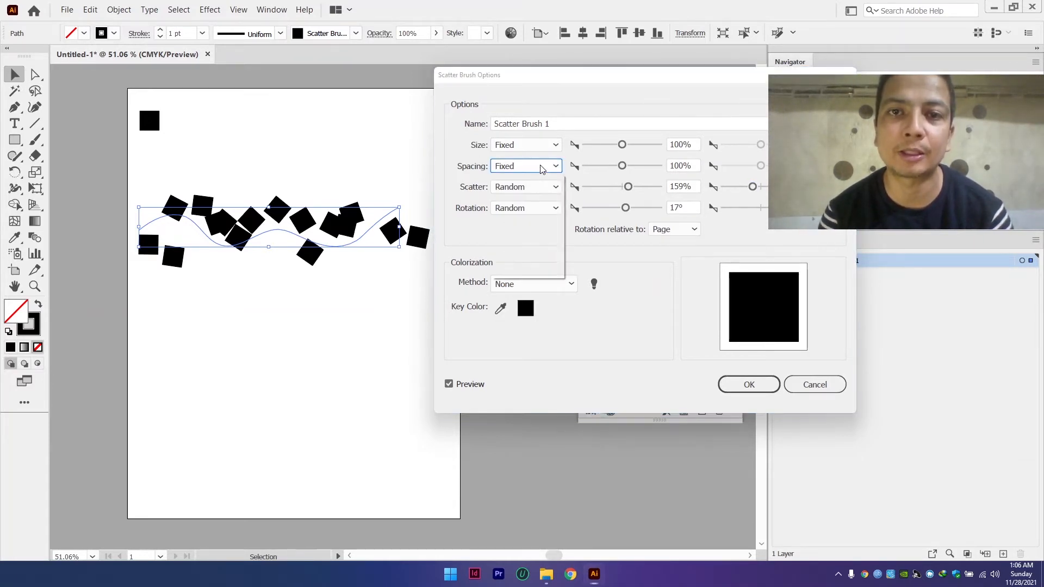
click(541, 168)
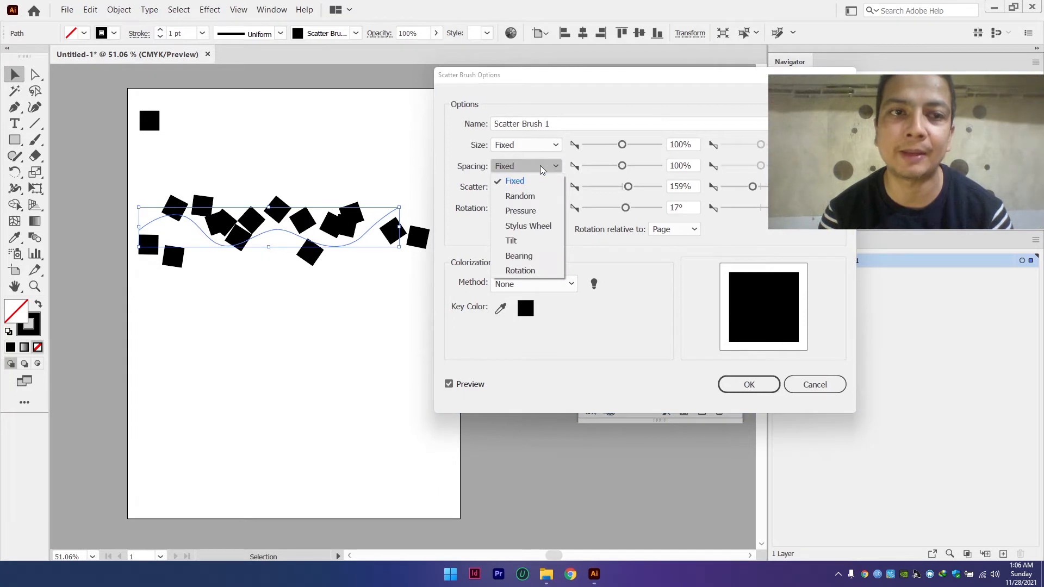
click(534, 197)
drag(630, 167, 597, 165)
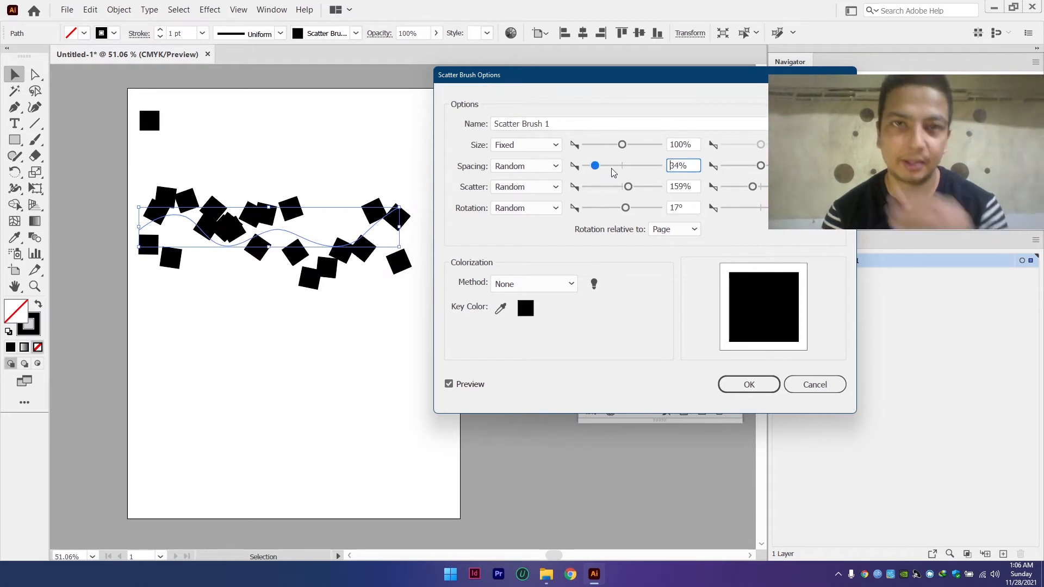
drag(760, 166, 737, 166)
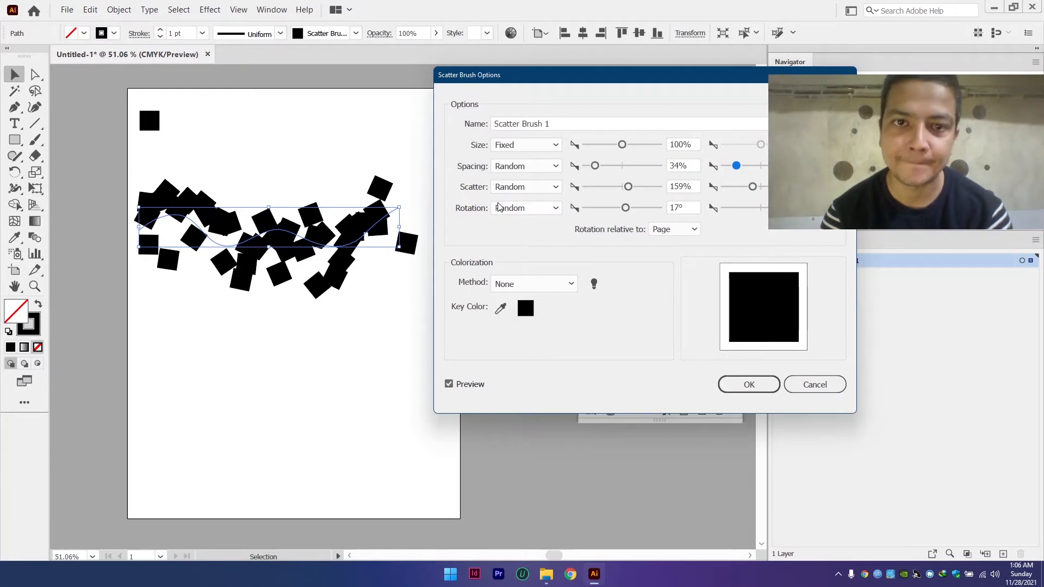
click(750, 385)
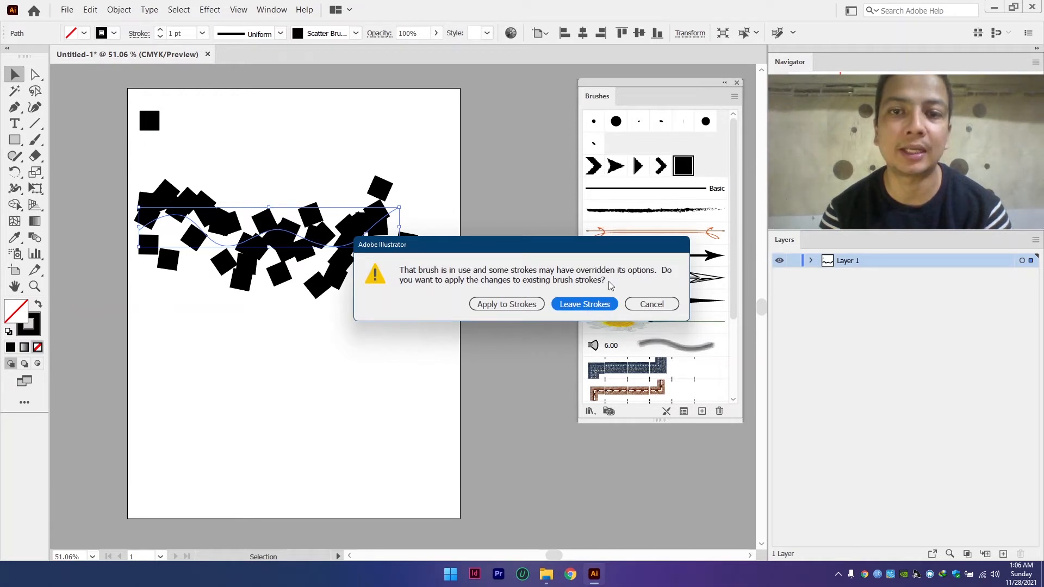
click(580, 304)
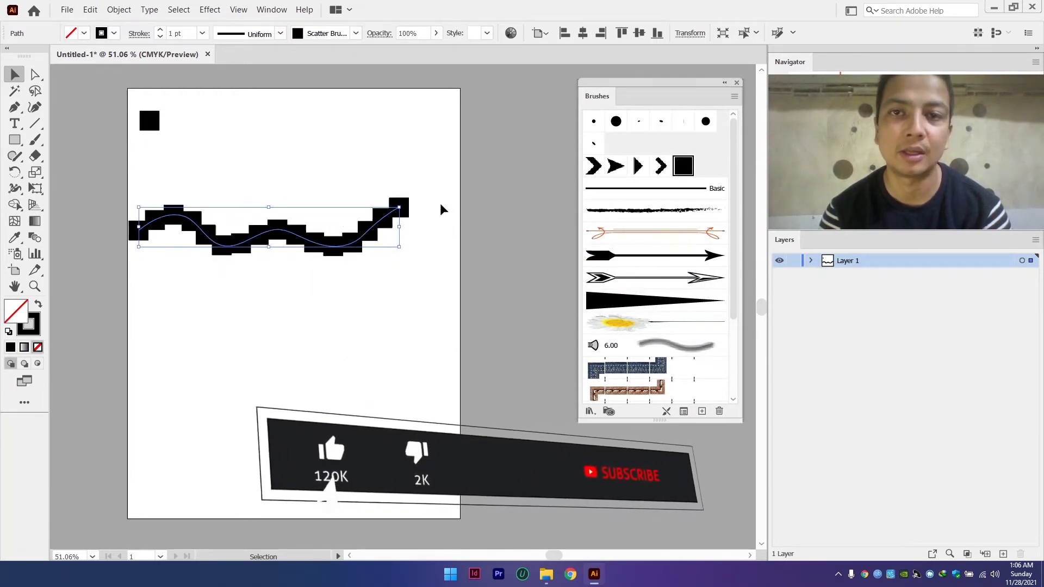
- Reapply the edited scatter brush to the wavy stroke, undoing and redoing it to compare both looks
drag(343, 184, 385, 247)
click(681, 165)
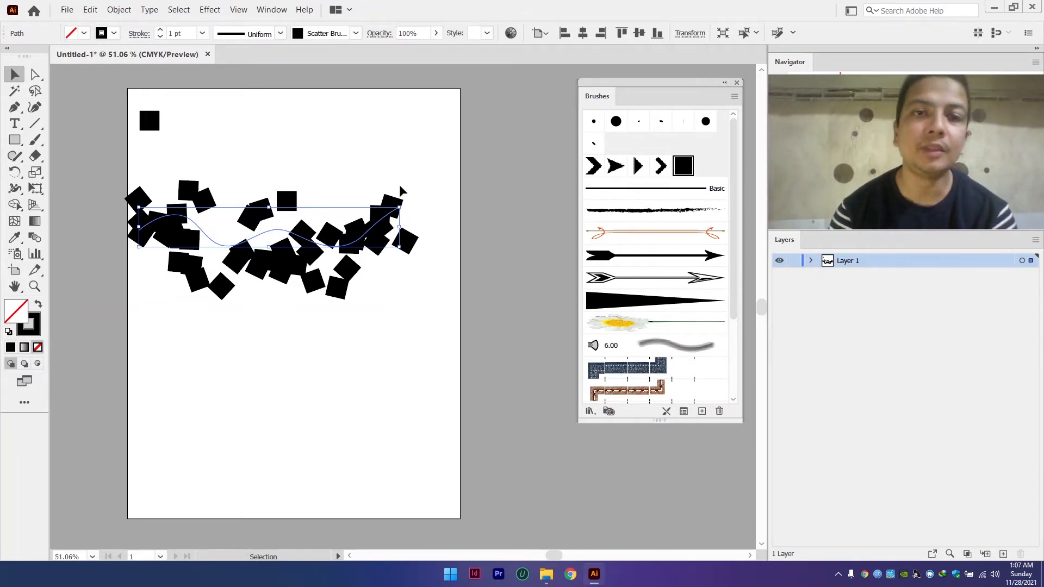
key(a)
key(ctrl+z)
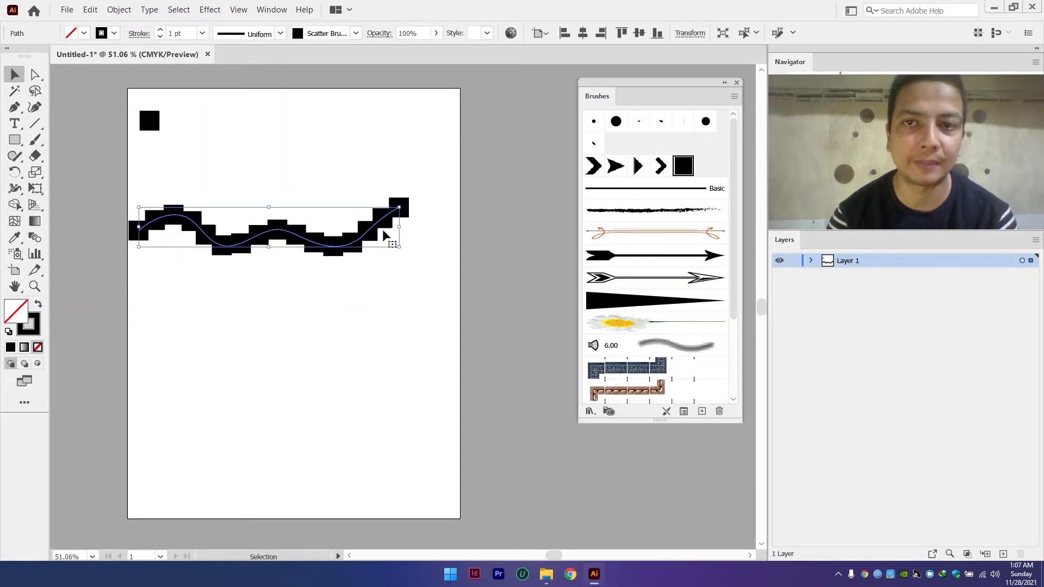
key(ctrl+shift+z)
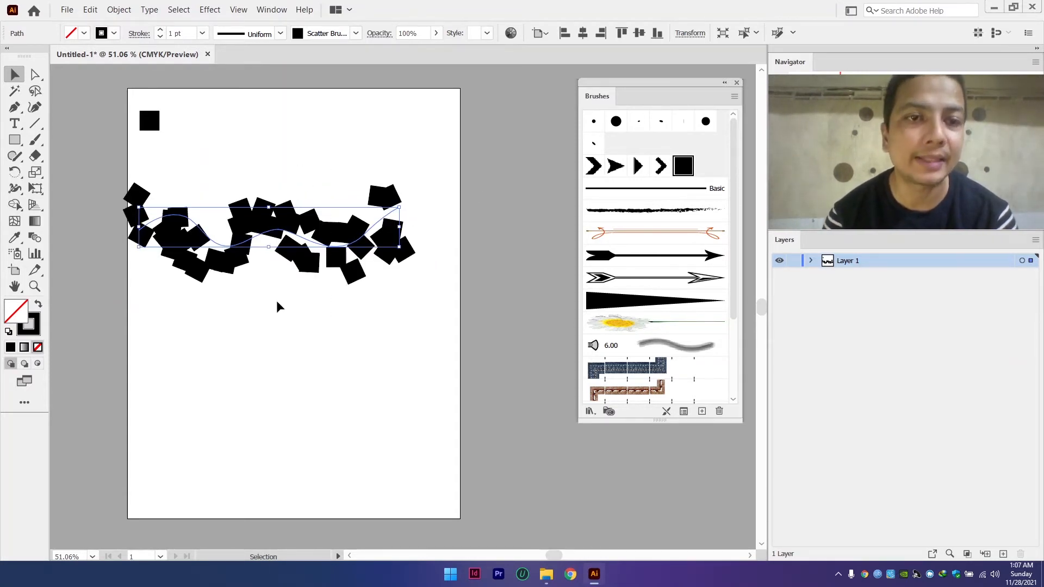
click(149, 119)
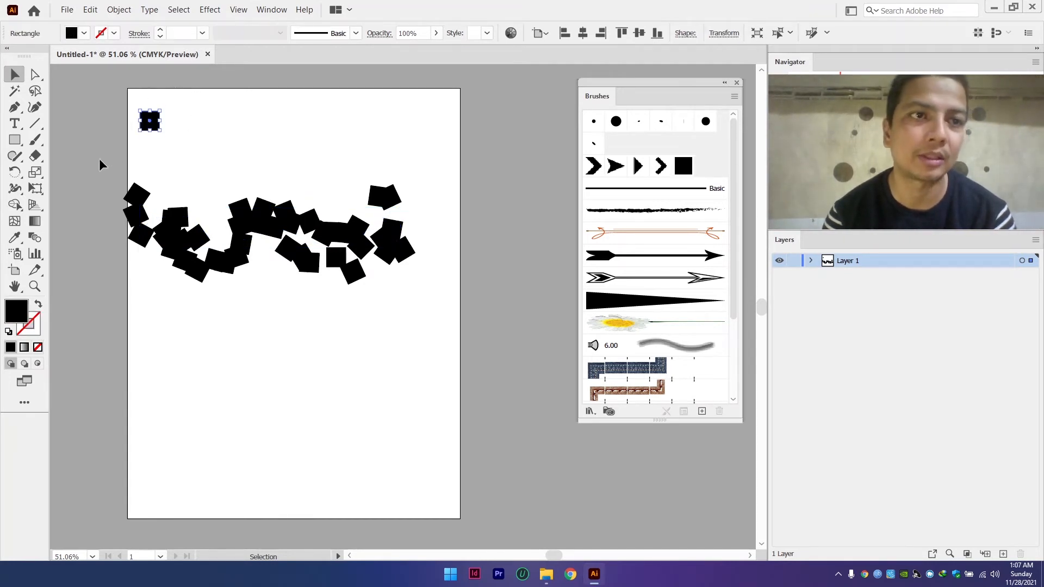
click(355, 33)
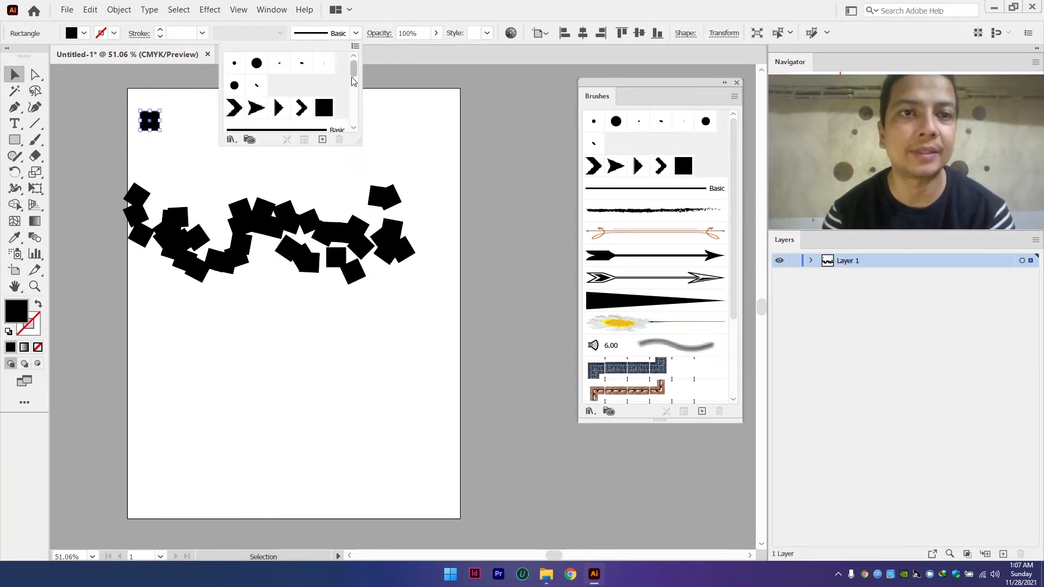
click(321, 140)
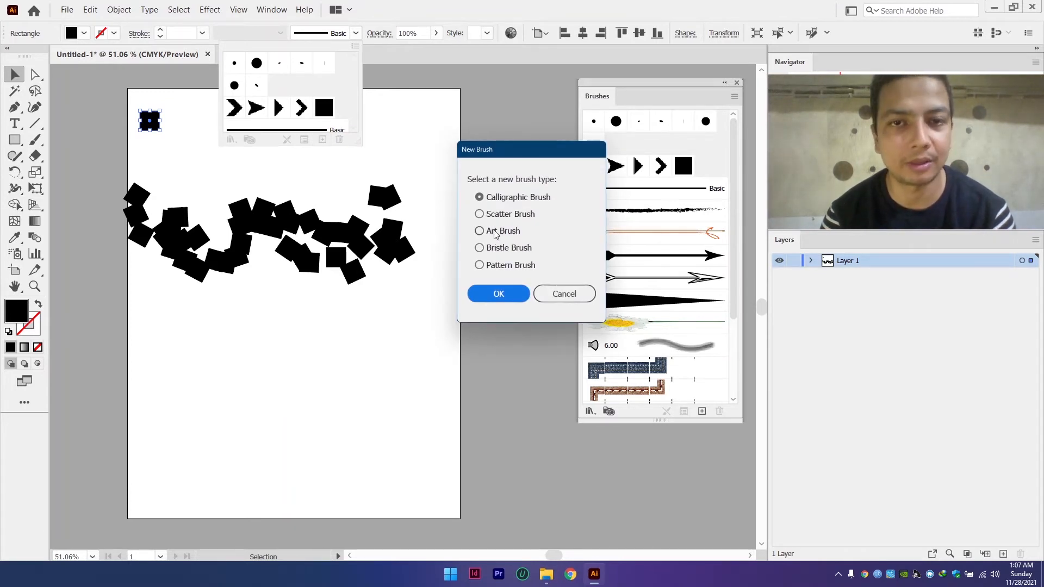
click(546, 293)
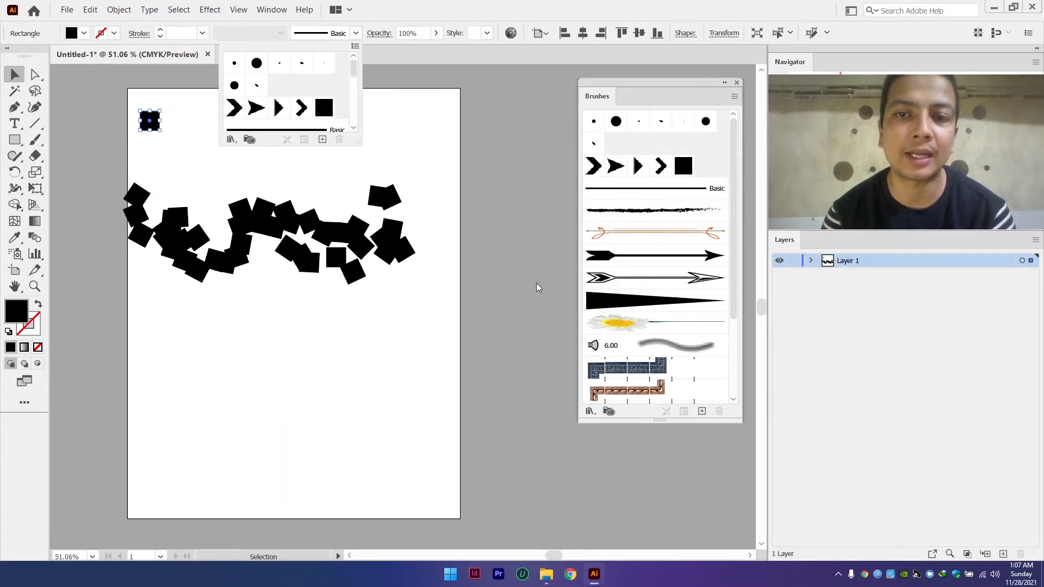
click(395, 88)
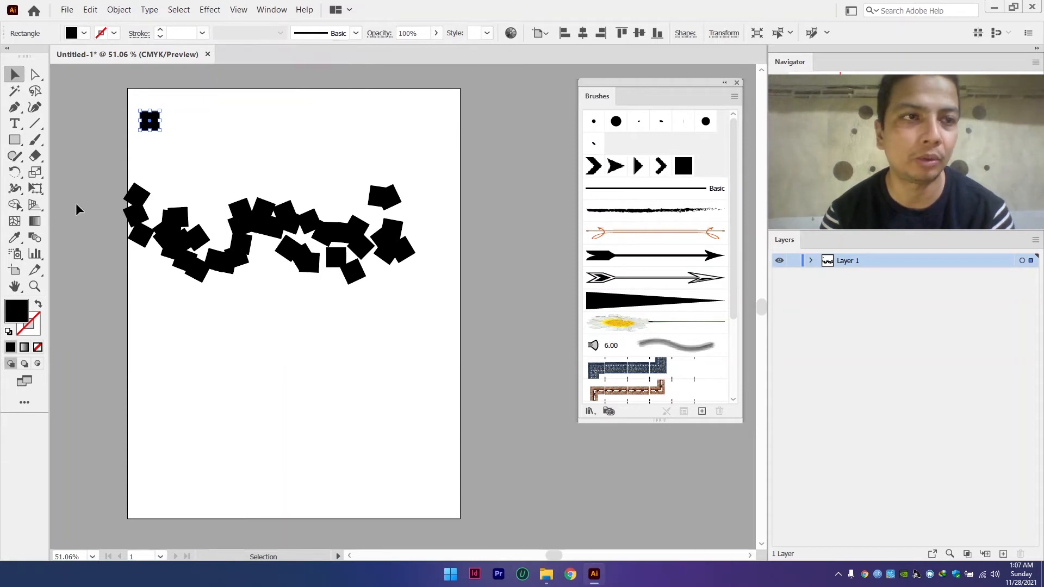
- Duplicate the small black square horizontally, placing the copy a short distance to its right
click(14, 140)
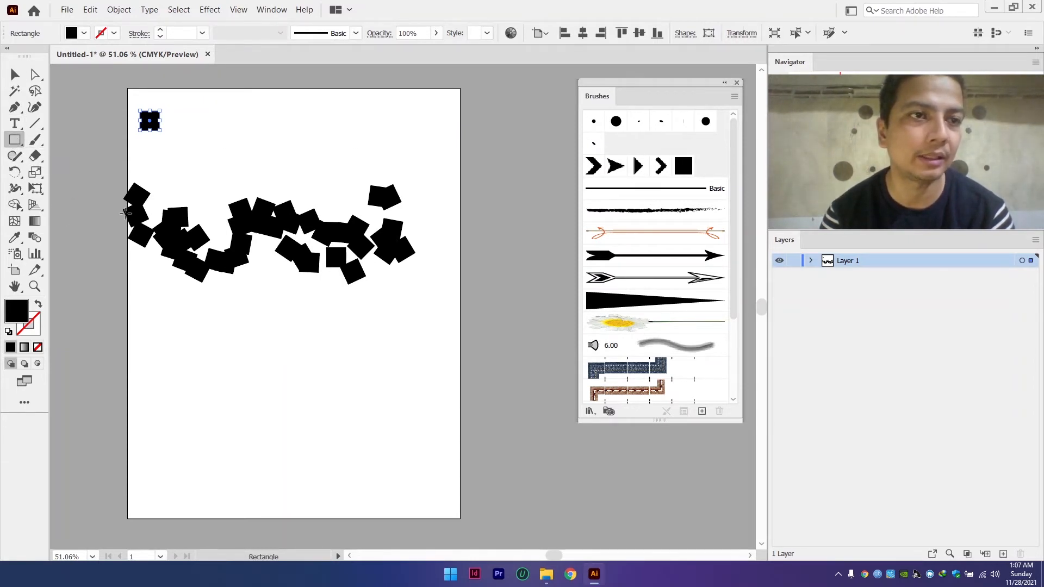
key(v)
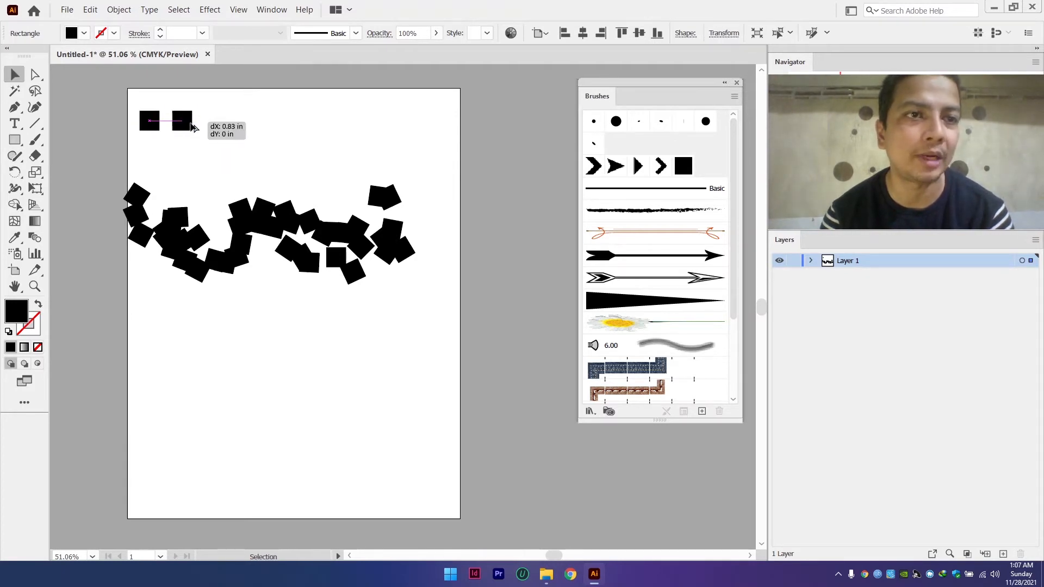
drag(151, 122, 194, 123)
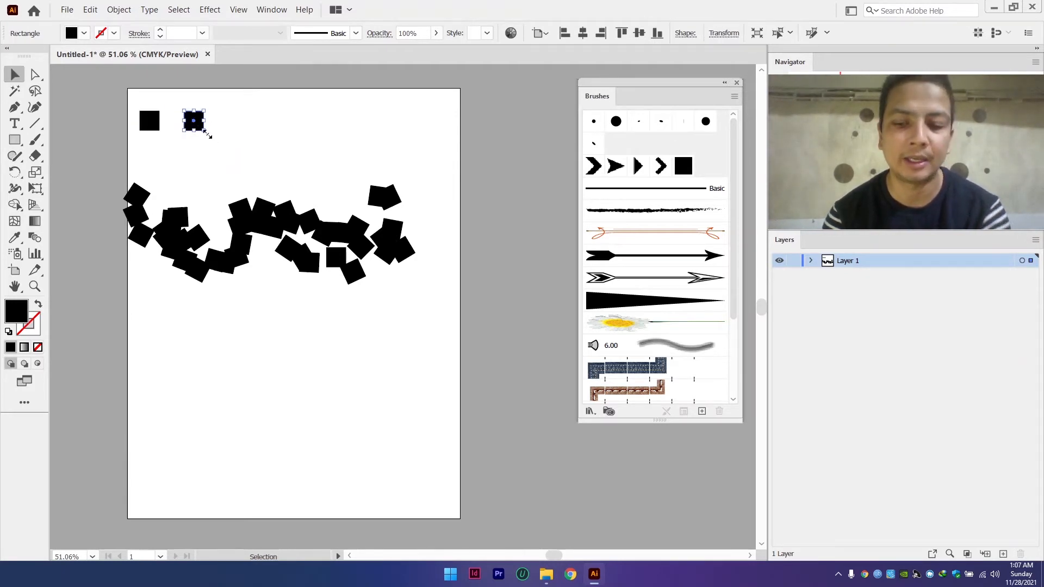
- Turn the copied square into a long wedge by deleting its lower-right anchor and stretching the tip to about X 4 in, Y 0.83 in; move it below the wavy stroke
key(p)
click(204, 131)
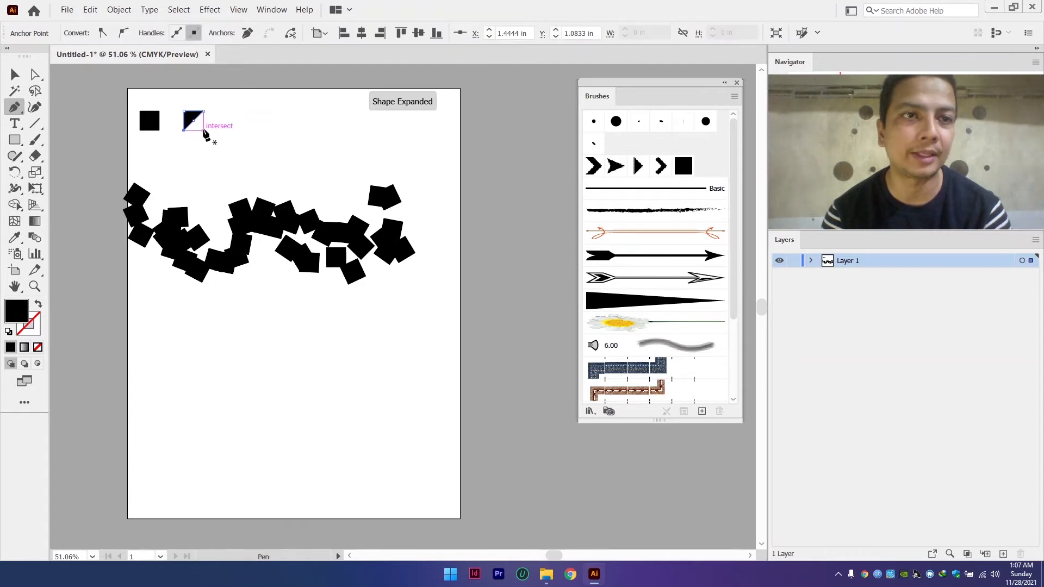
key(a)
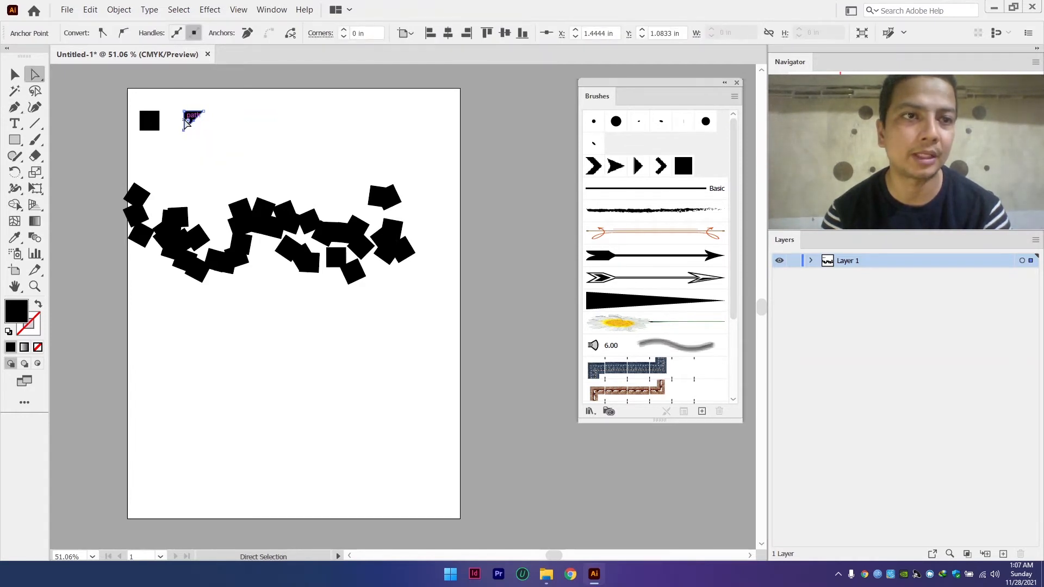
drag(204, 112, 283, 121)
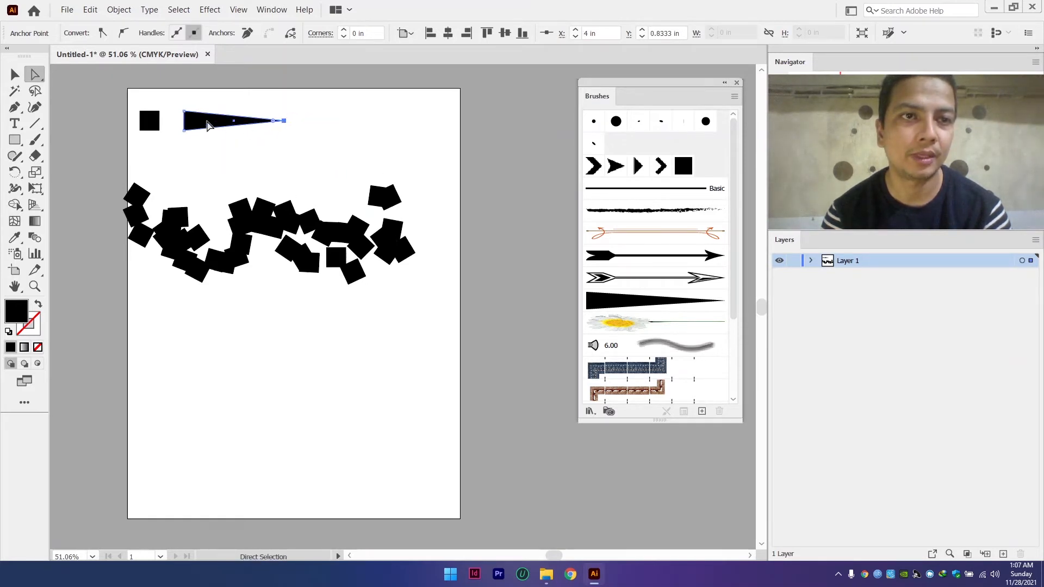
key(v)
click(184, 103)
drag(223, 122, 181, 336)
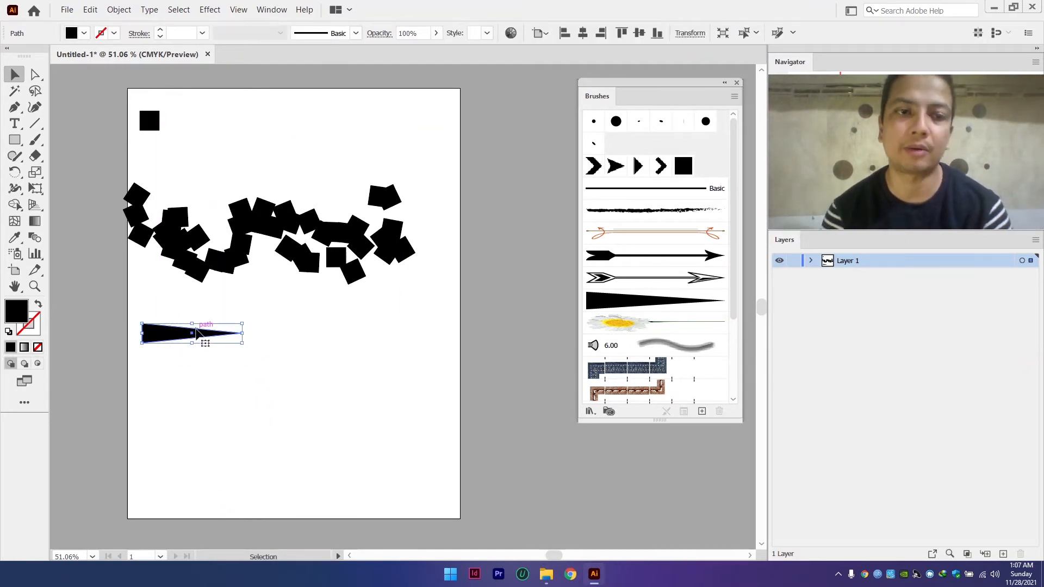
- Round all the corners of the black wedge into a blunt, shorter tapered shape
key(ctrl+space)
drag(153, 303, 319, 396)
click(213, 364)
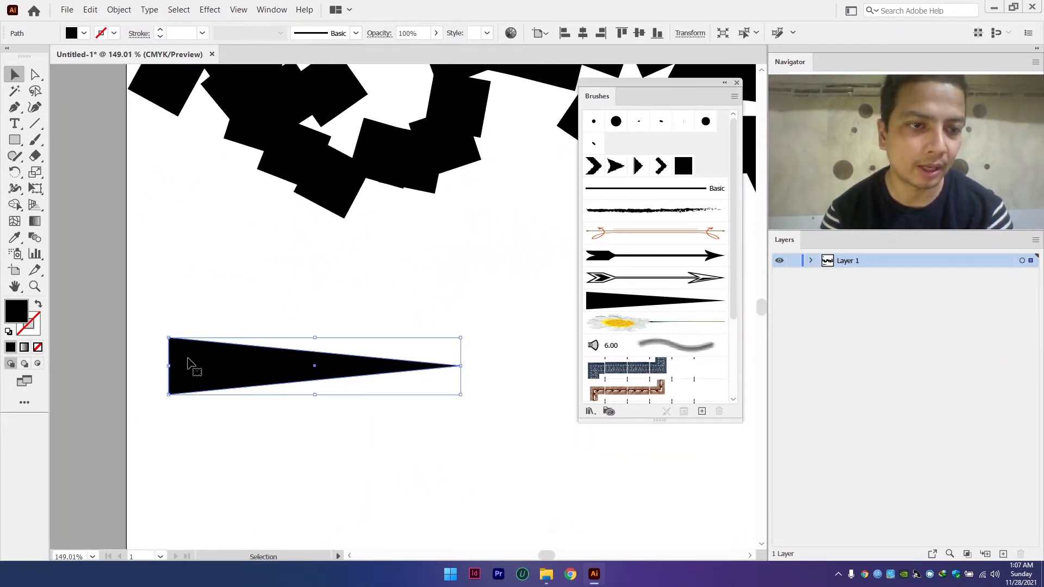
key(a)
drag(187, 361, 205, 362)
key(v)
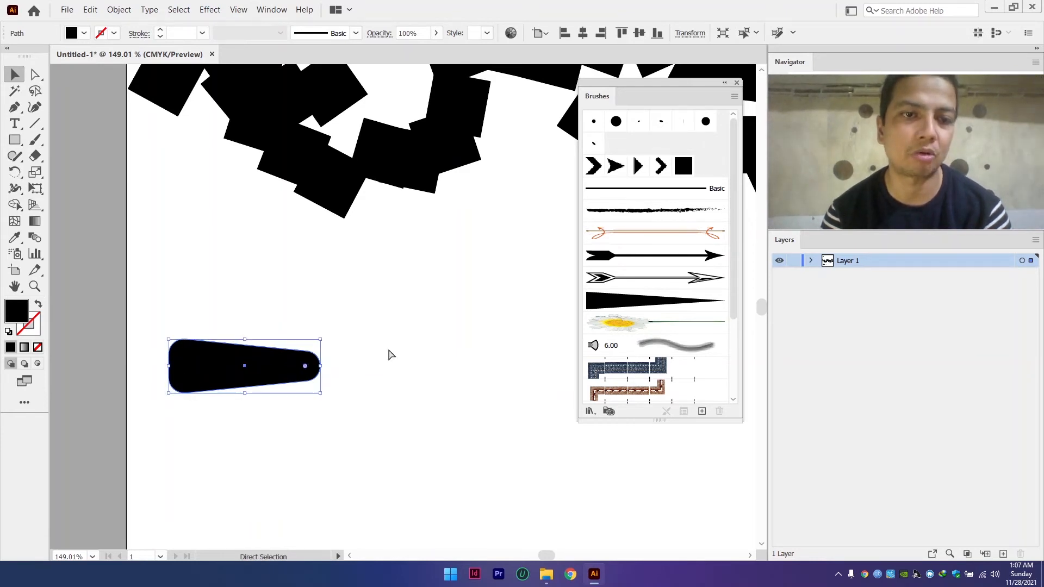
- Create an art brush from the rounded wedge with Fixed width at 100% and Stretch to Fit Stroke Length
drag(387, 350, 251, 381)
drag(356, 318, 236, 338)
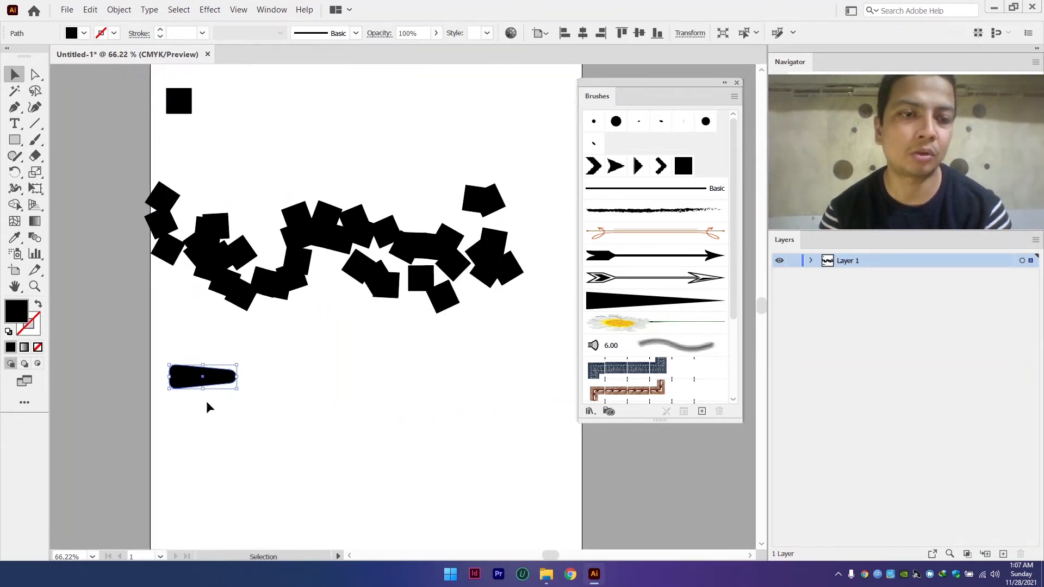
drag(302, 357, 223, 388)
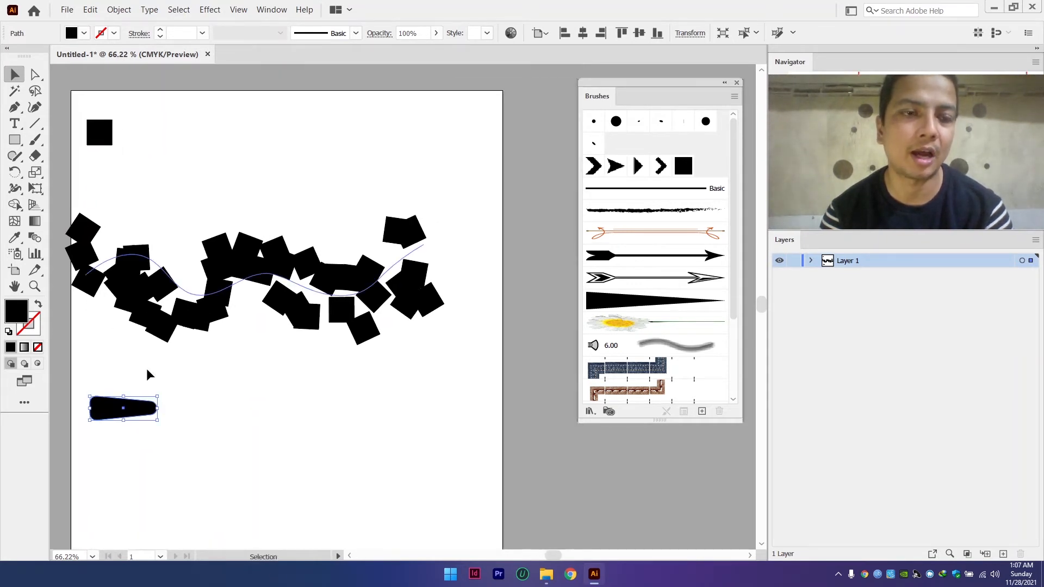
click(356, 34)
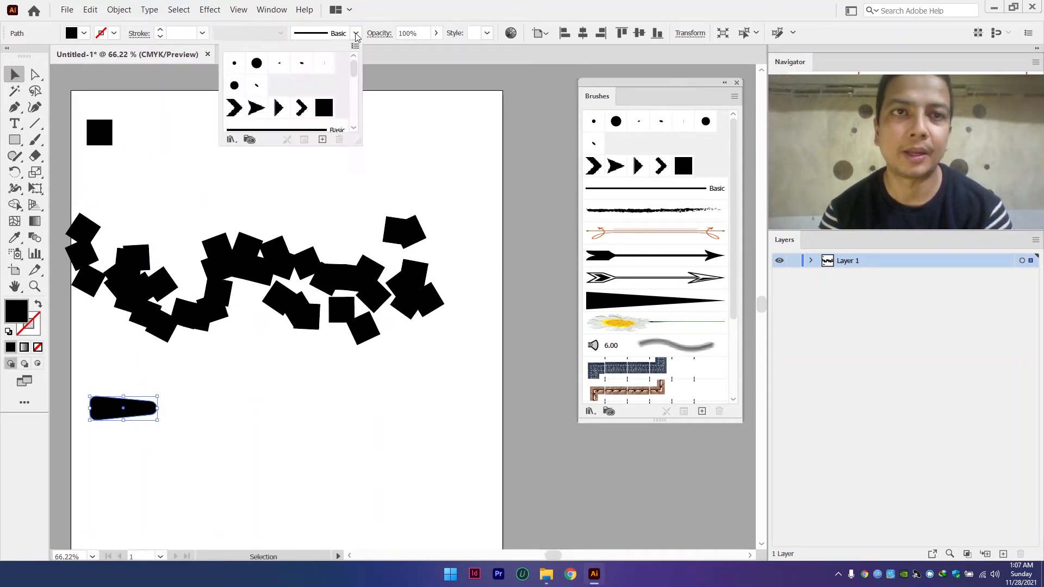
click(322, 139)
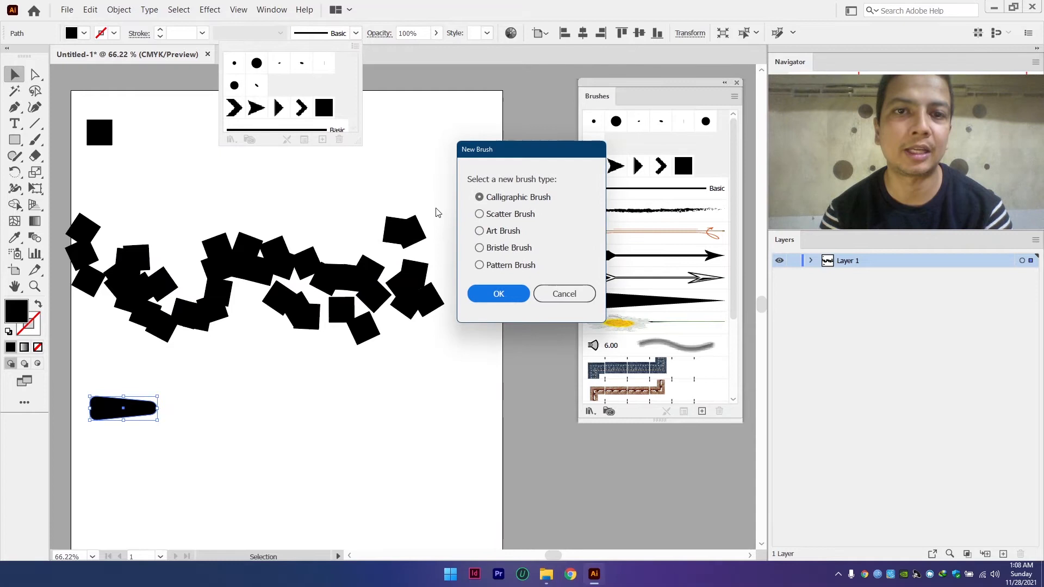
click(479, 234)
click(510, 298)
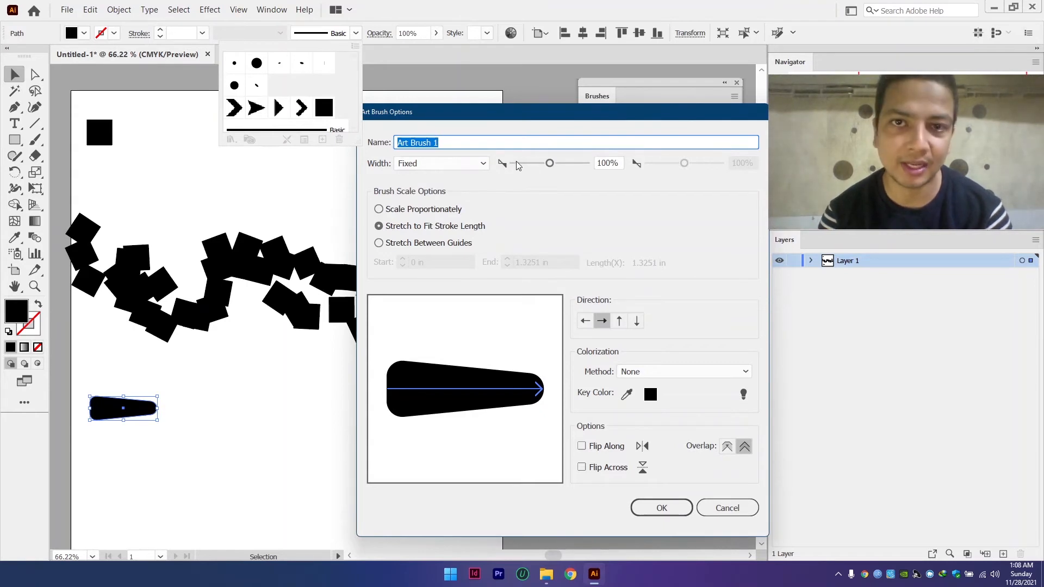
click(479, 163)
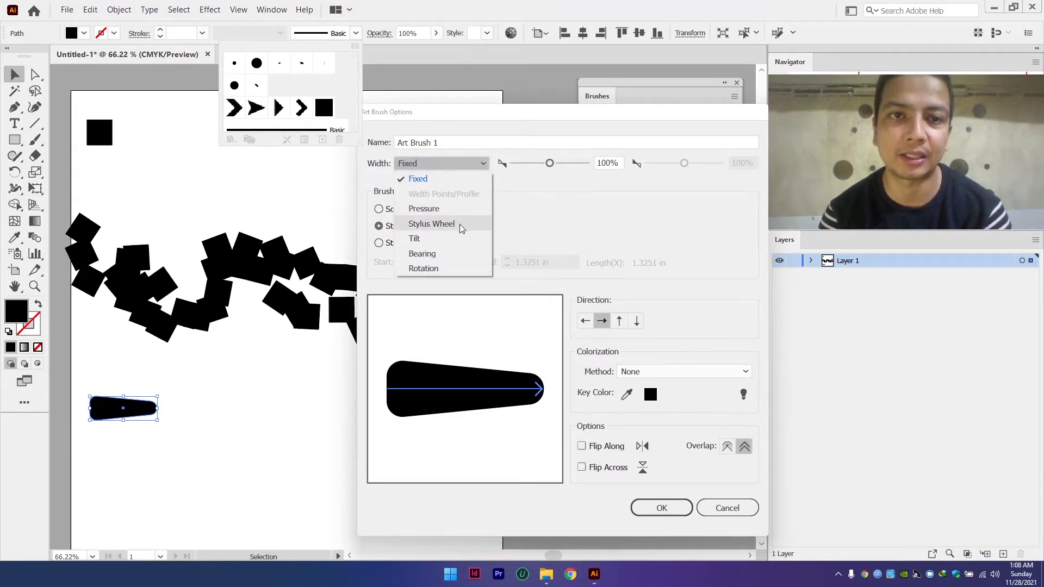
click(558, 218)
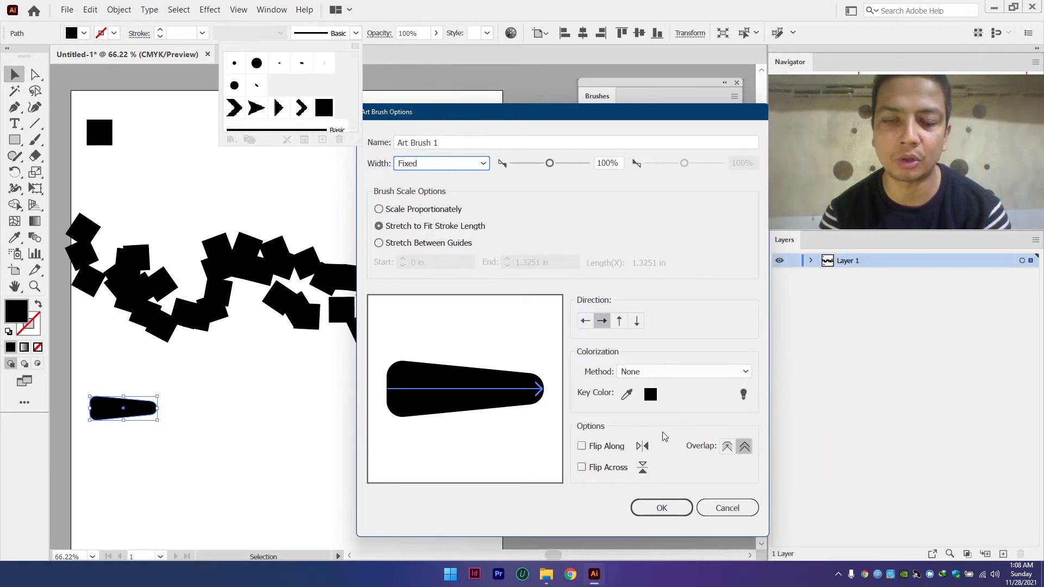
click(672, 508)
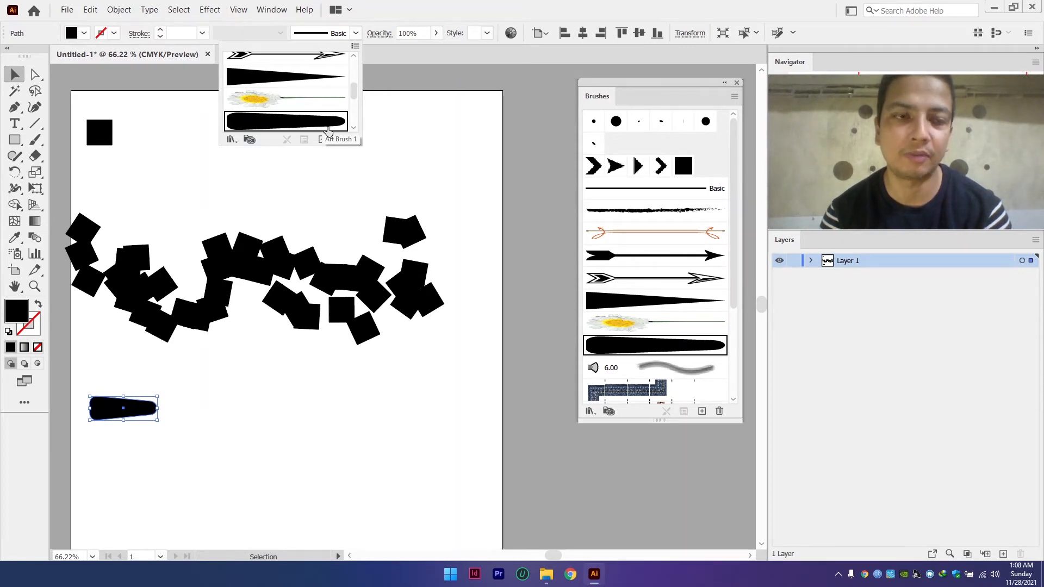
- Apply the new wedge art brush to the wavy stroke and move the stroke up and to the right
click(222, 209)
click(307, 325)
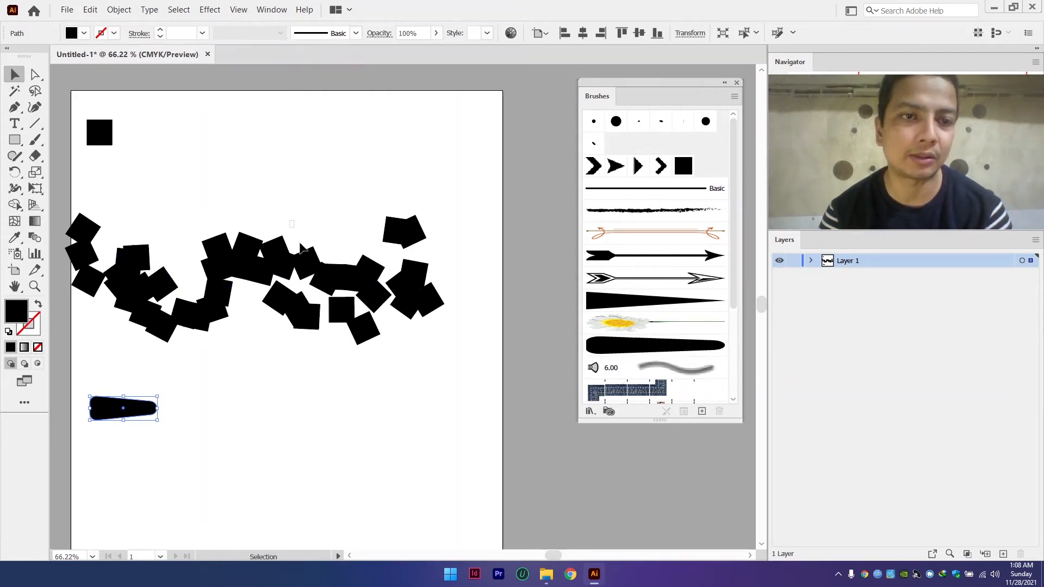
click(642, 348)
click(382, 326)
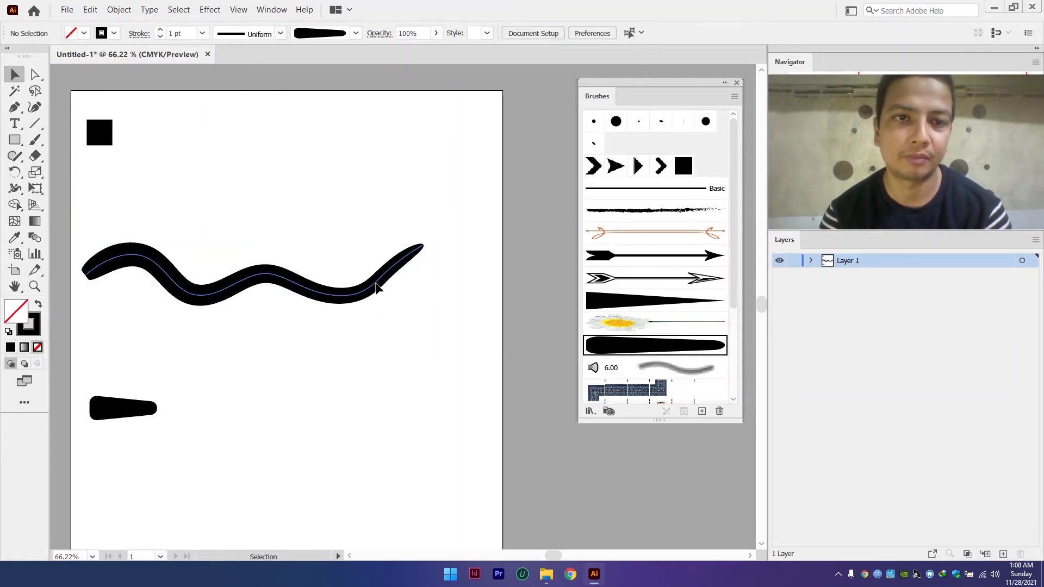
drag(378, 284, 442, 214)
click(430, 288)
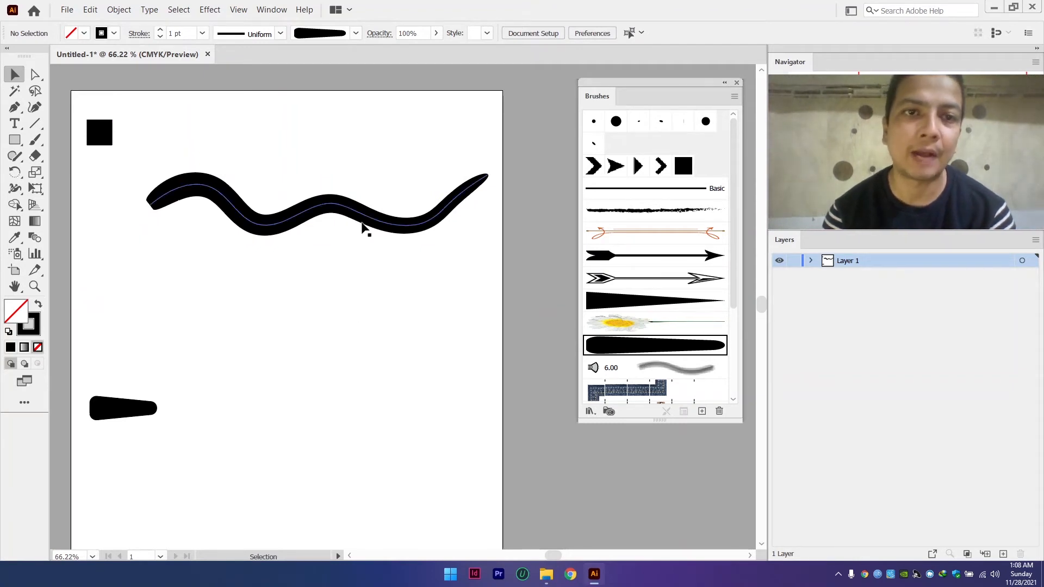
- Review the wedge art brush's options with the wavy stroke selected, and leave them without saving changes
click(380, 226)
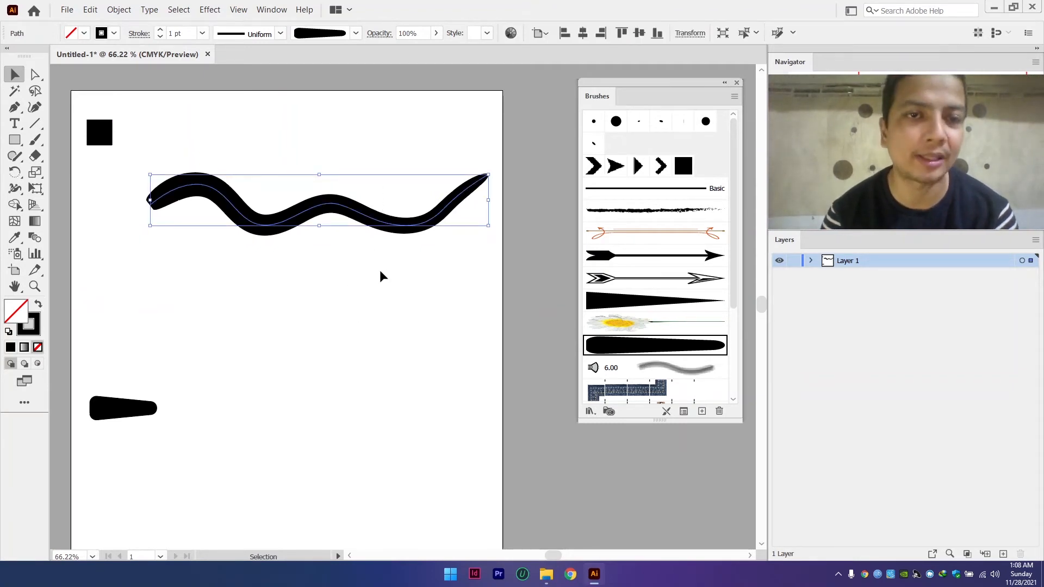
double_click(648, 347)
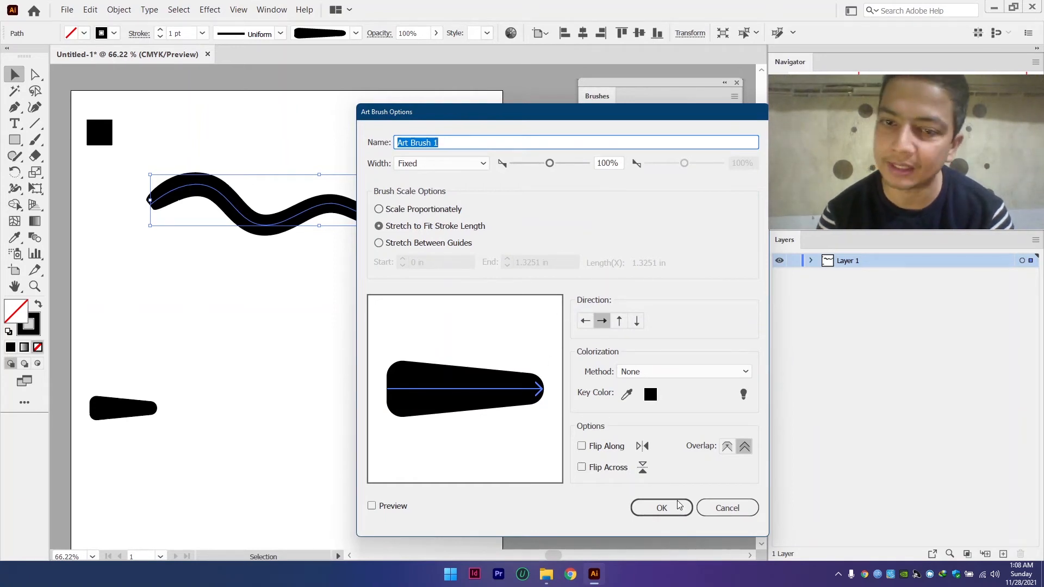
click(728, 507)
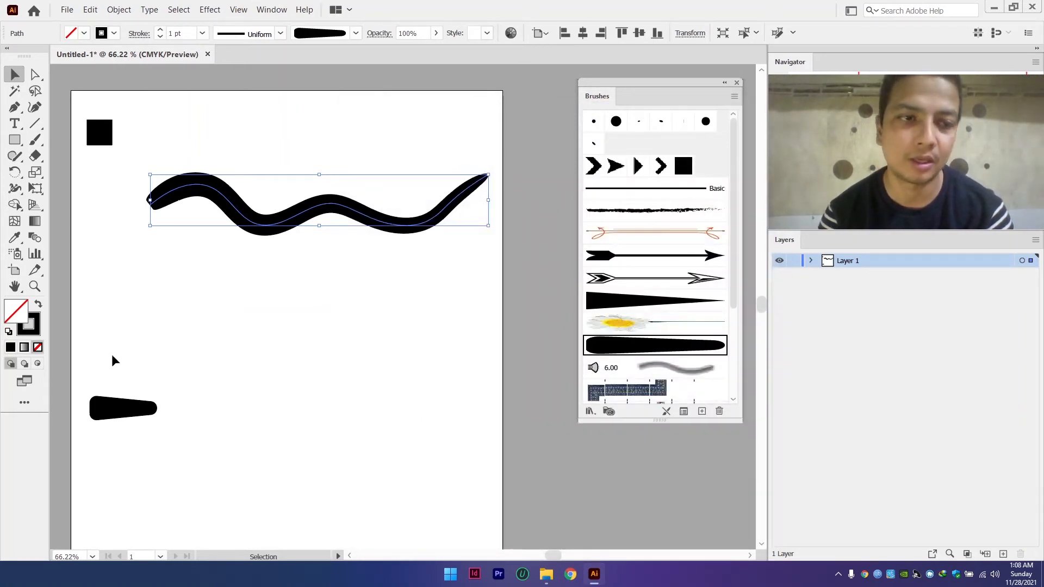
- Draw a small black circle to the right of the black square with the Ellipse tool
click(109, 140)
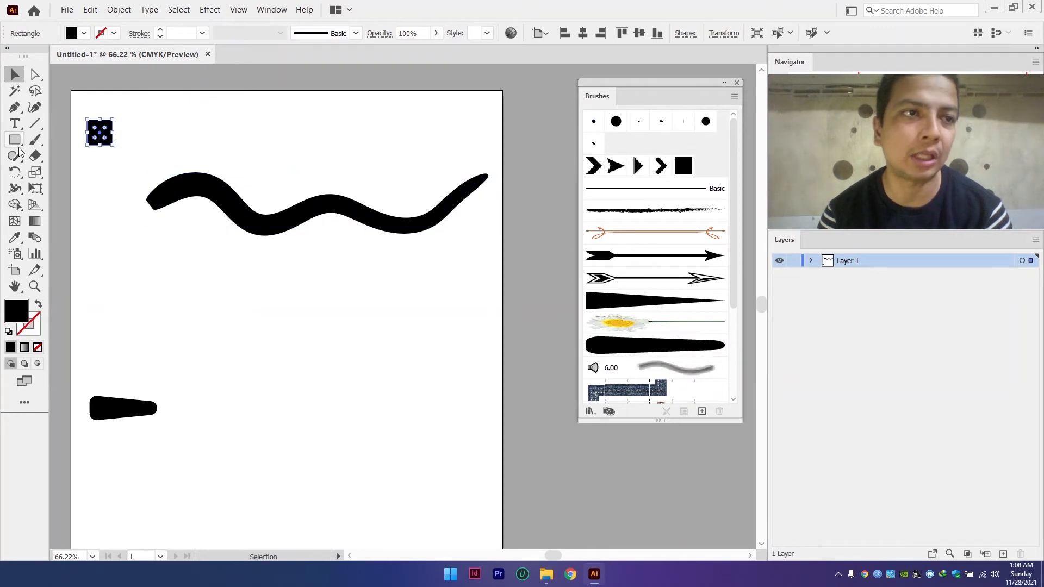
drag(15, 140, 54, 170)
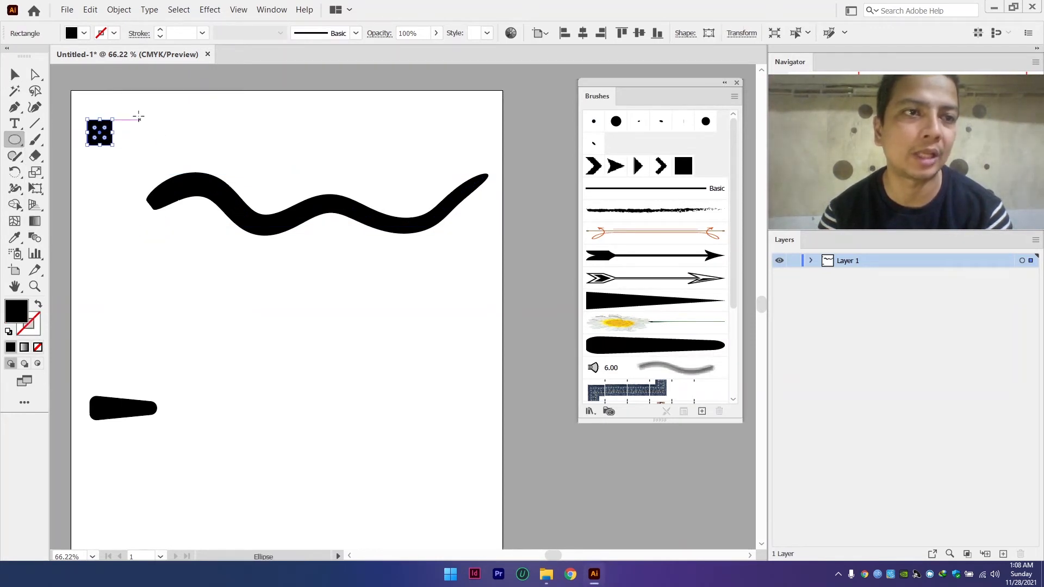
drag(138, 117, 156, 134)
key(v)
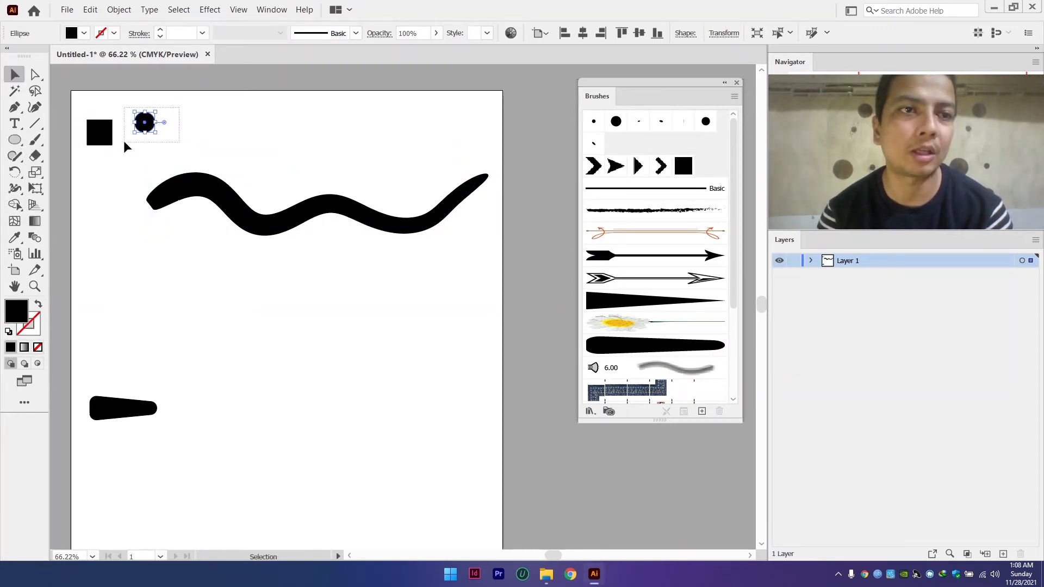
- Create a Round Point bristle brush with the circle selected, setting its size to 10 mm
click(356, 34)
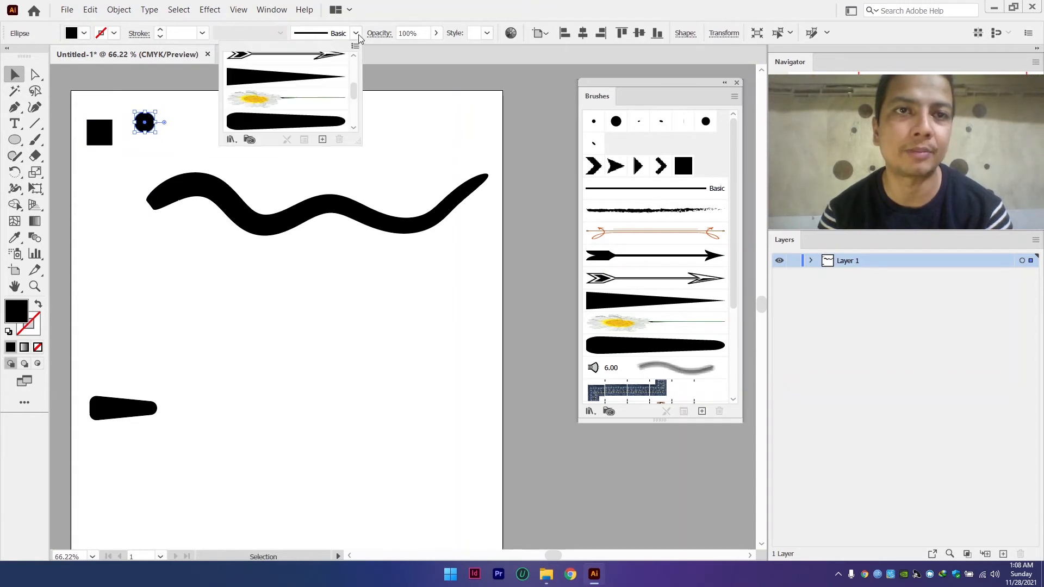
click(323, 140)
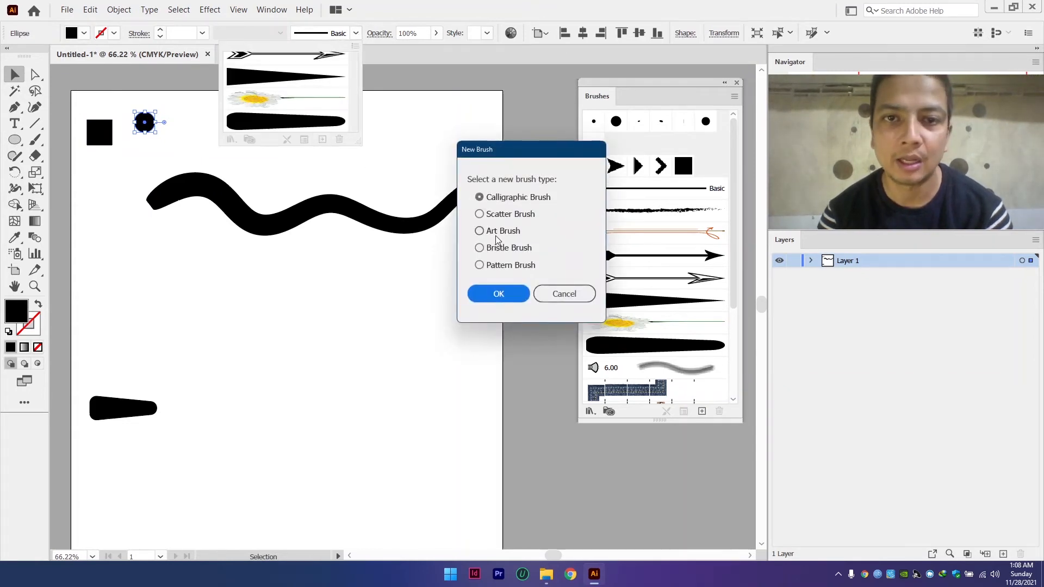
click(497, 251)
click(498, 294)
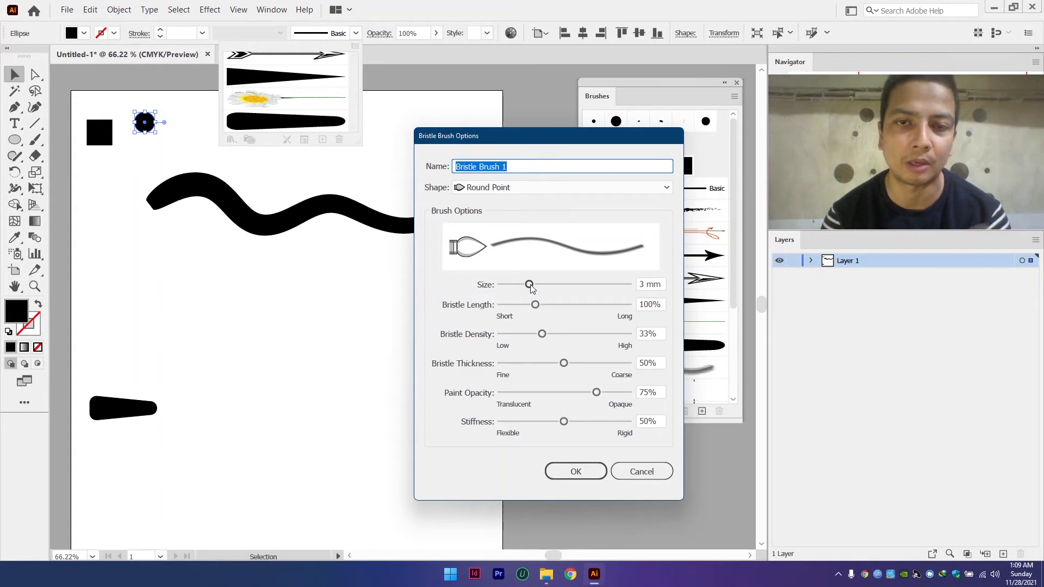
drag(530, 284, 631, 294)
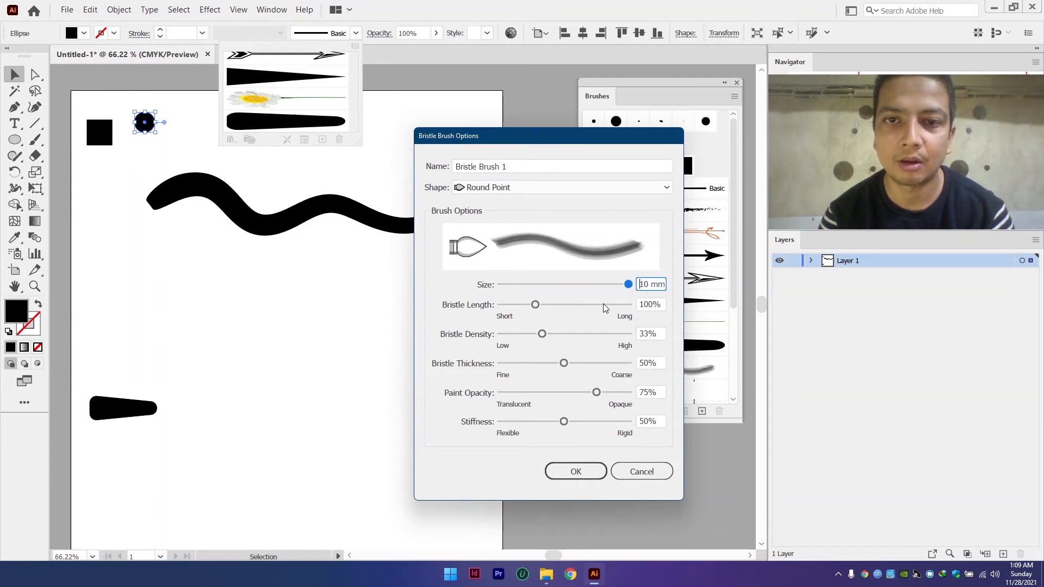
click(577, 472)
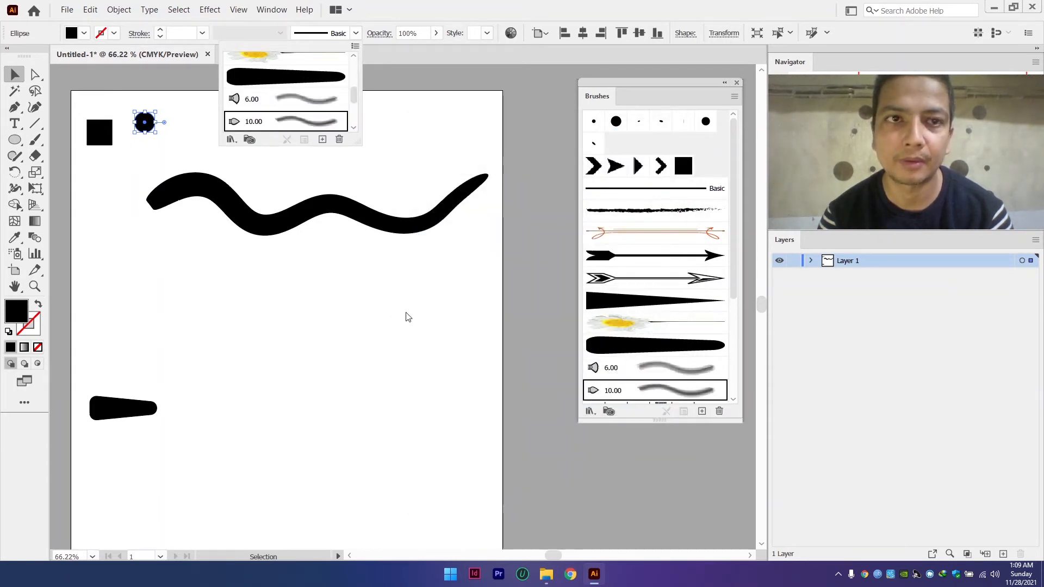
- Create a second Round Point bristle brush with the black square selected, setting its size to 10 mm
click(97, 117)
click(100, 131)
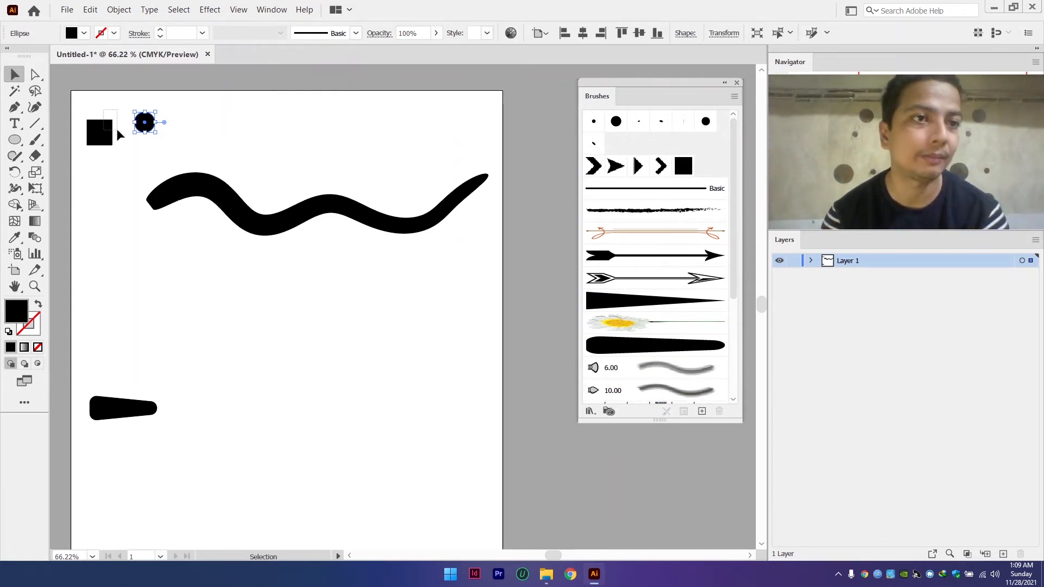
click(340, 35)
click(322, 139)
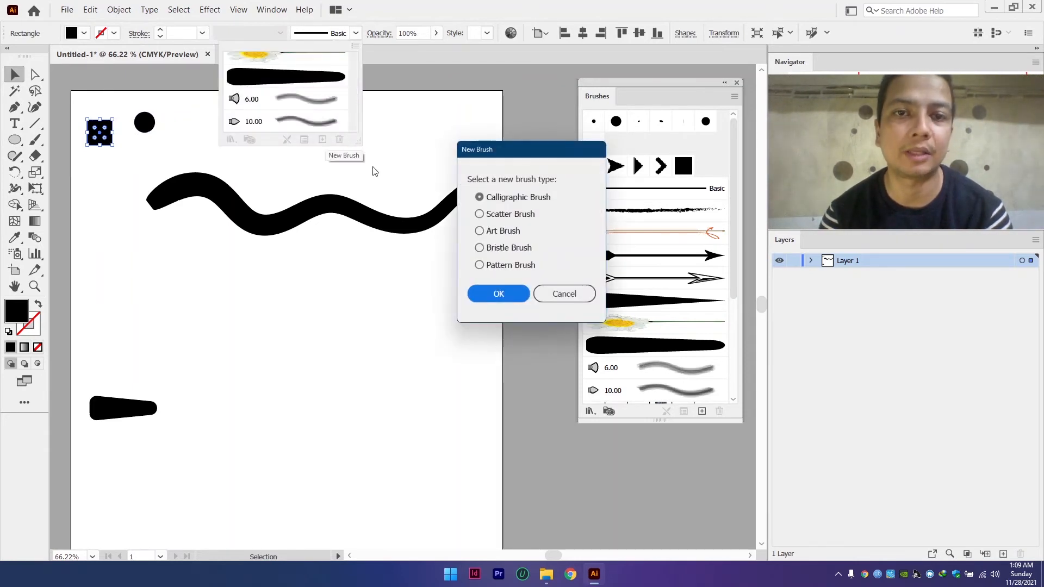
click(499, 249)
click(504, 299)
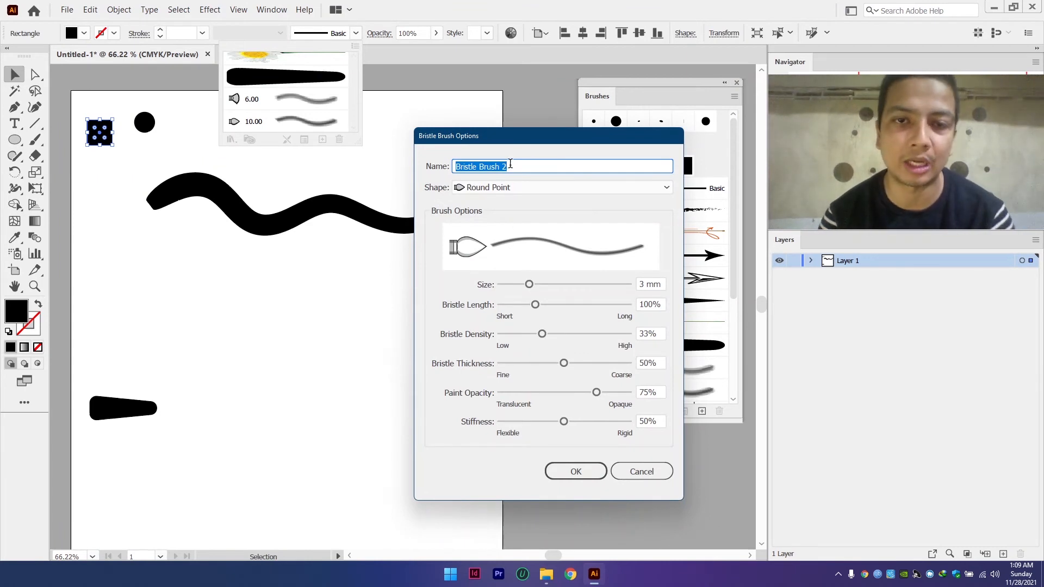
drag(529, 285, 672, 297)
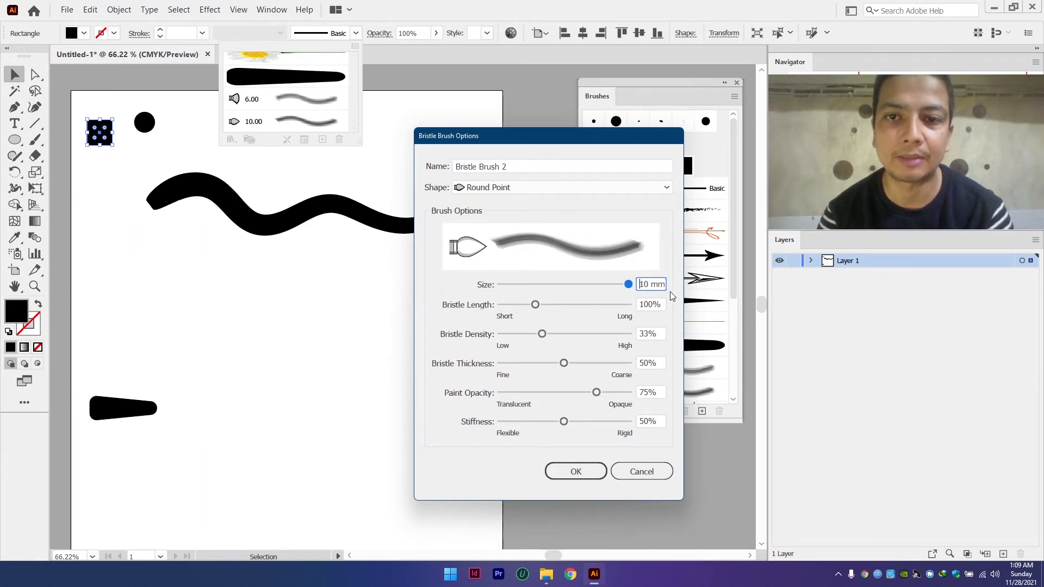
click(585, 471)
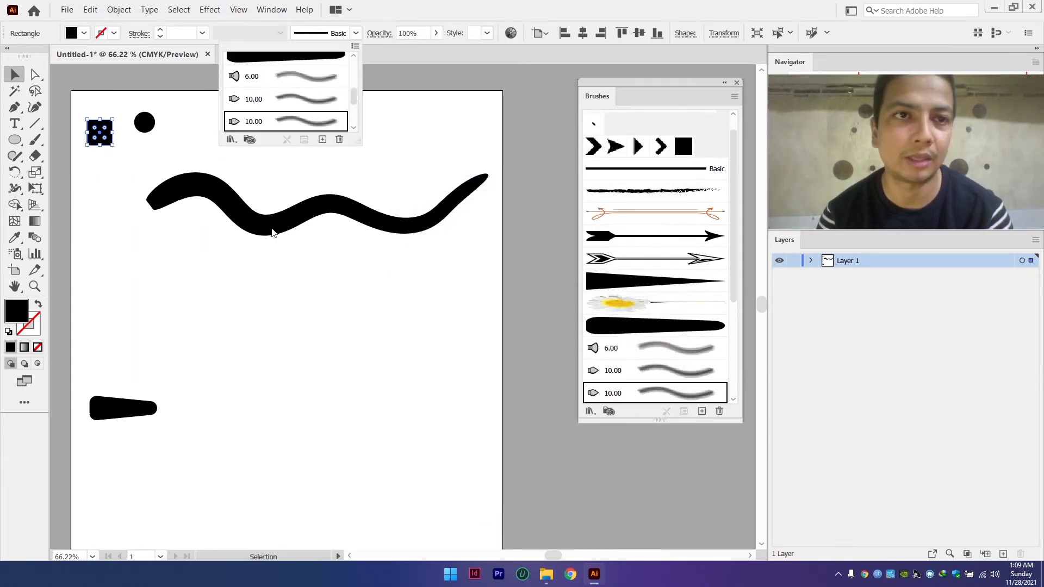
- Apply the two 10 mm bristle brushes in turn to the wavy stroke, ending with the second one
click(402, 193)
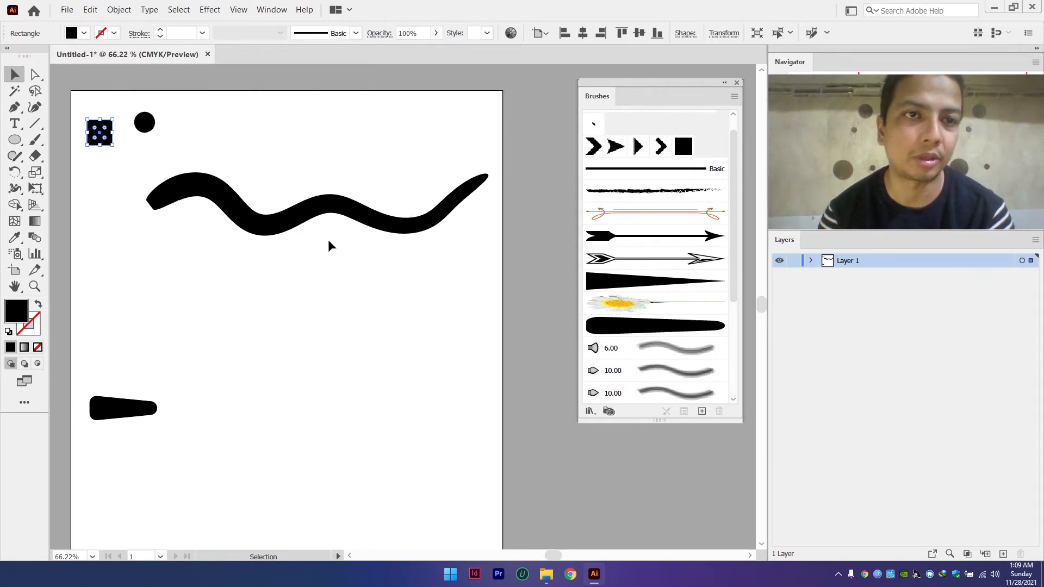
drag(293, 160, 327, 231)
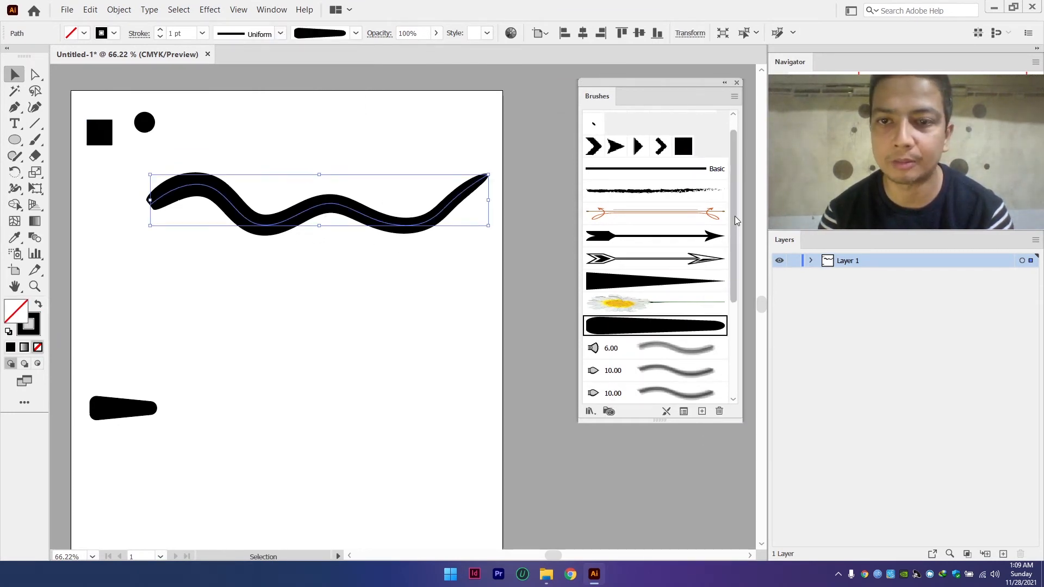
drag(736, 217, 735, 275)
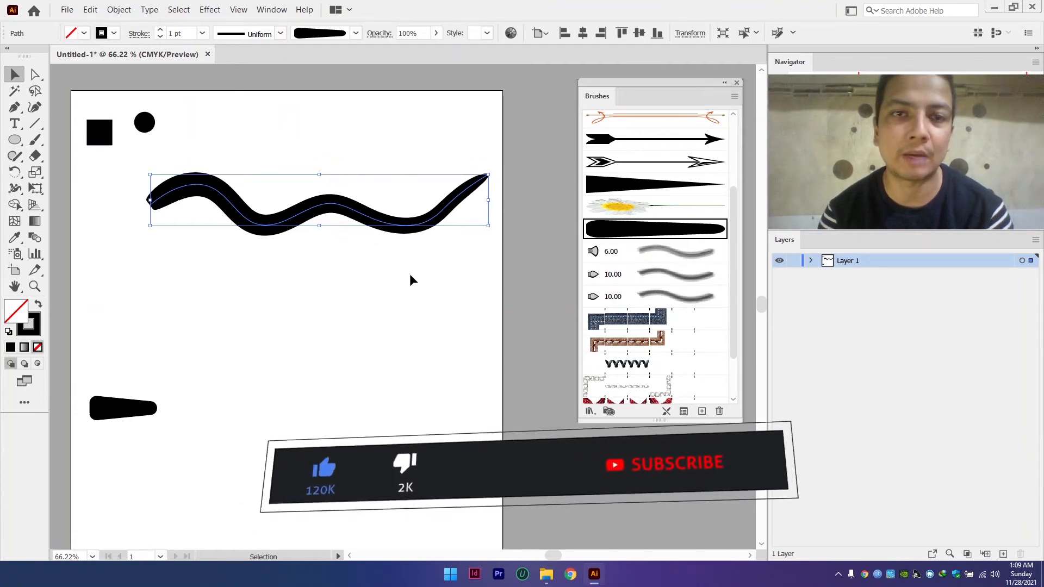
click(659, 282)
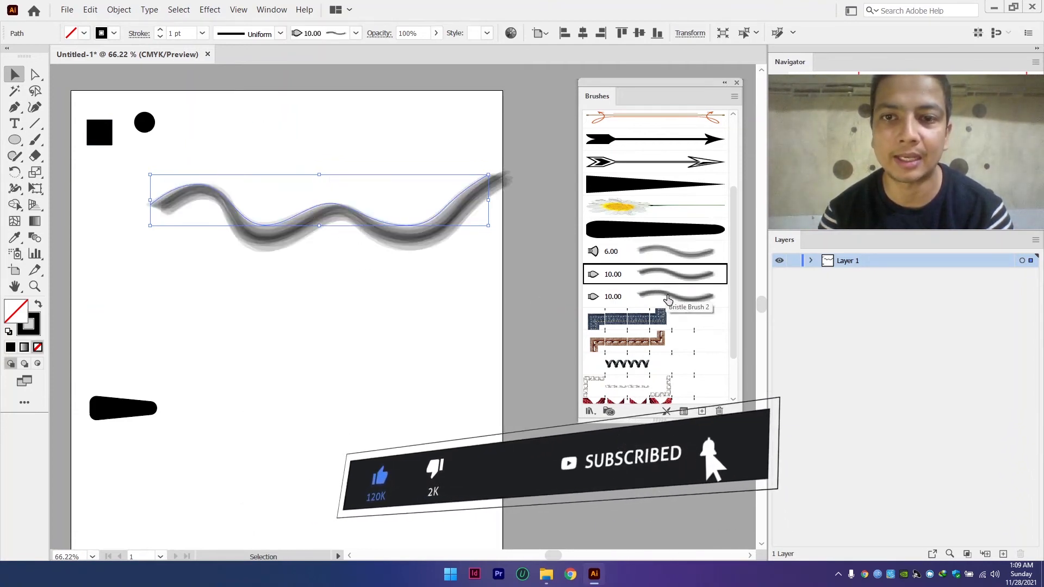
click(668, 298)
click(668, 279)
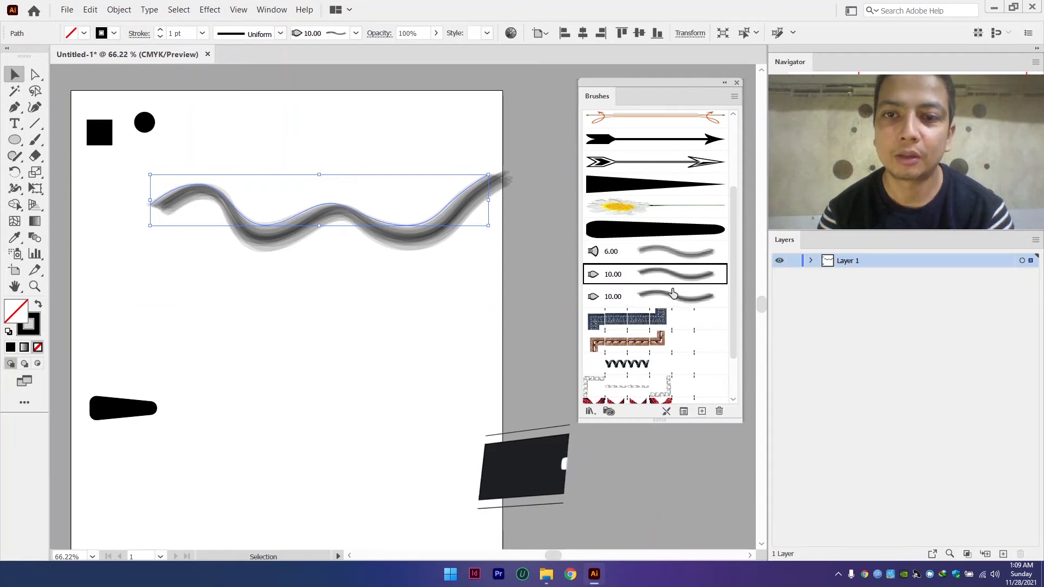
click(674, 297)
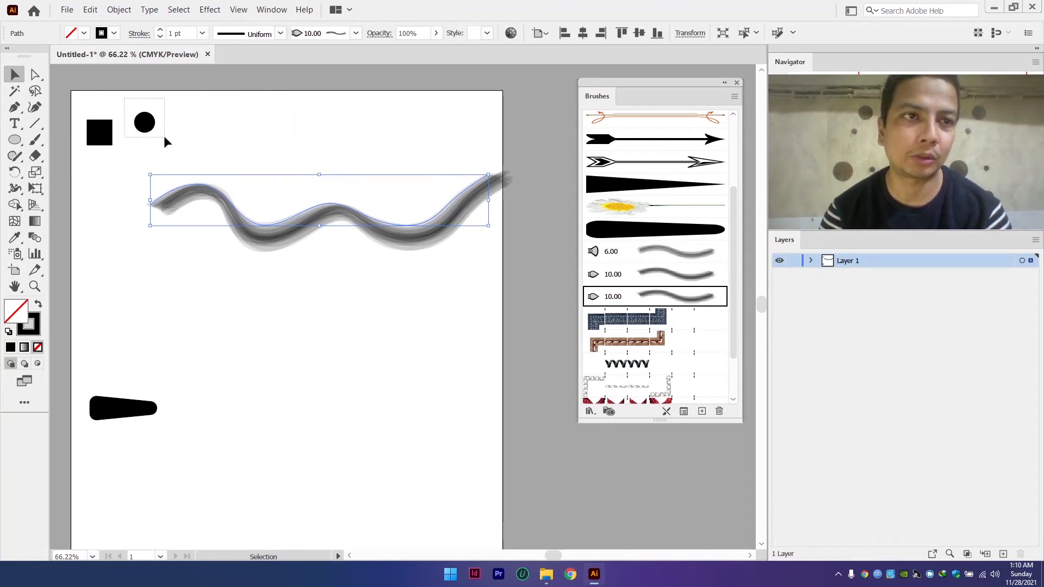
click(144, 123)
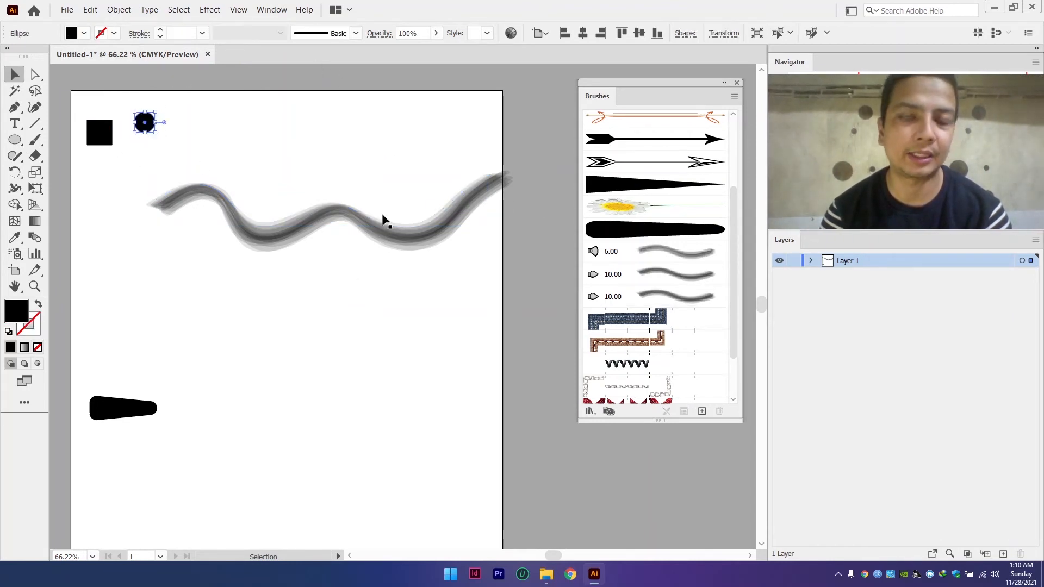
click(702, 411)
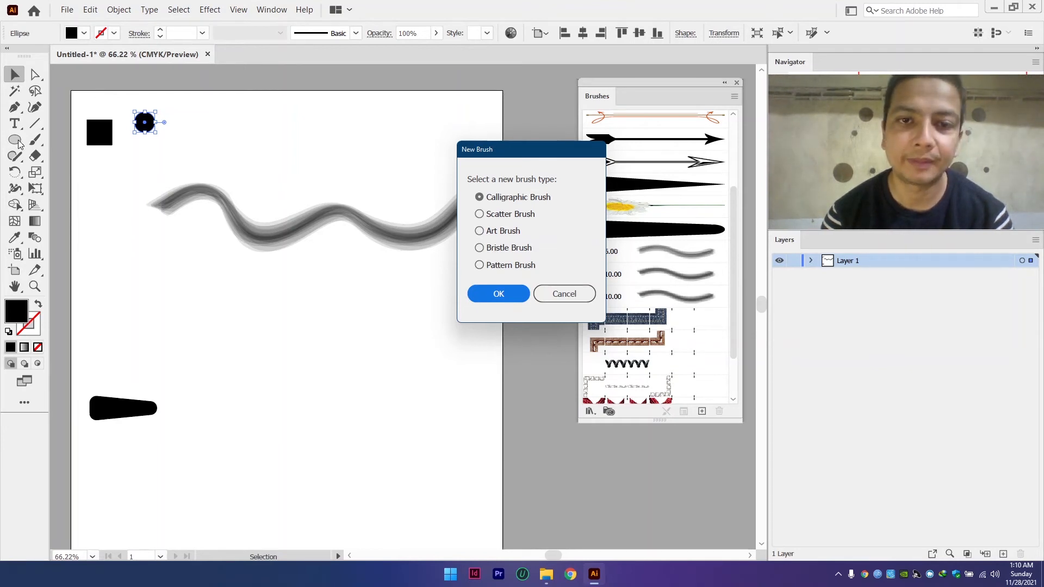
click(362, 240)
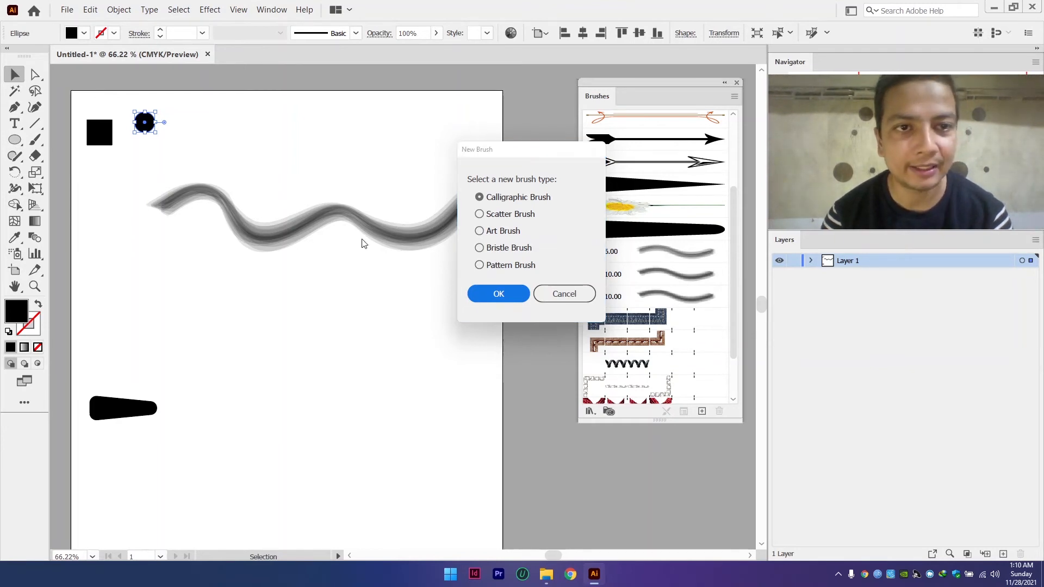
click(566, 292)
- Delete the wavy stroke and the wedge shape, and move the small circle to the right, level with the square
drag(369, 175, 405, 255)
key(Delete)
drag(87, 313, 181, 462)
key(Delete)
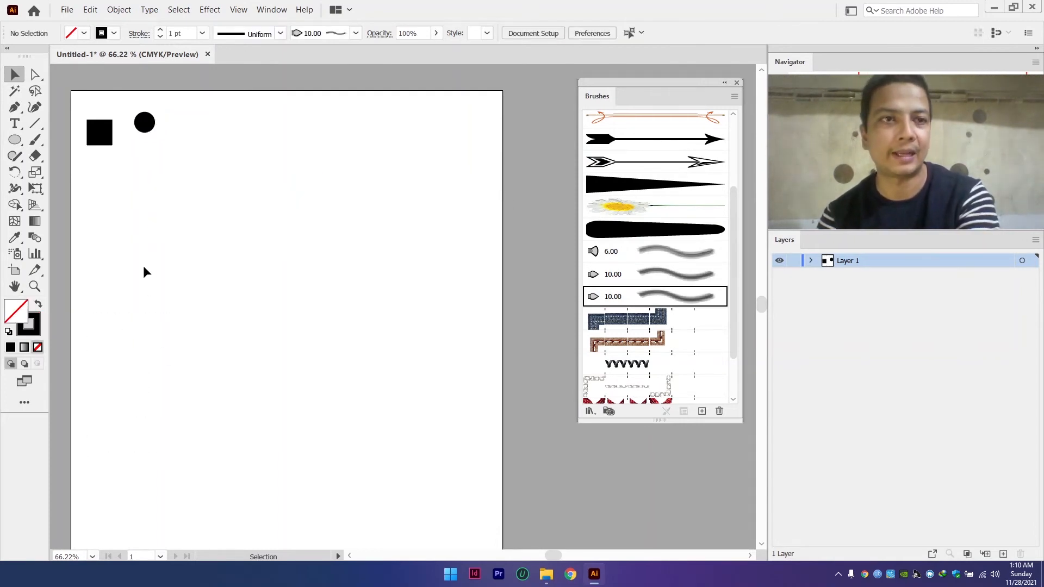
drag(148, 121, 172, 130)
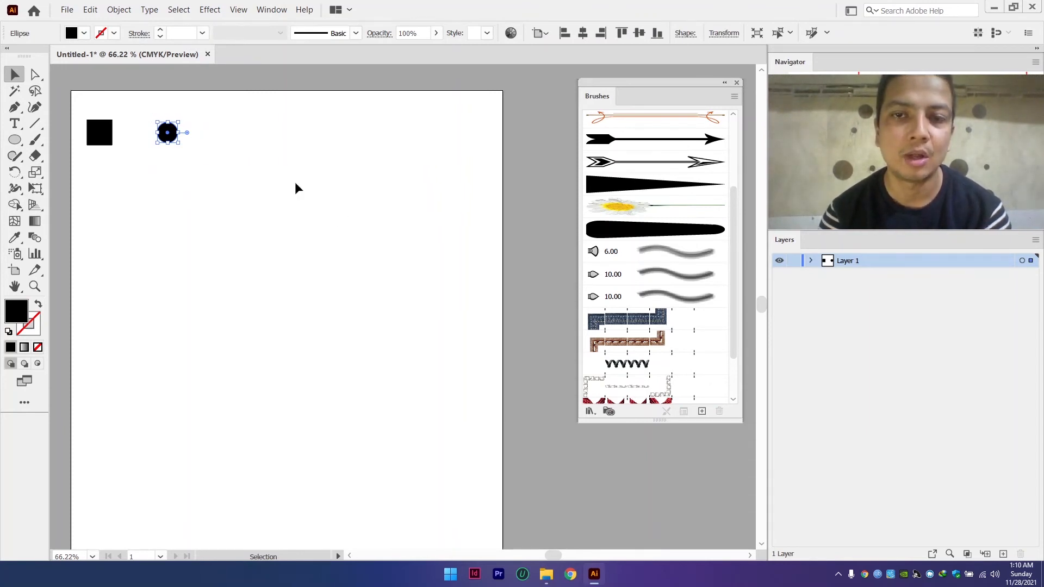
- Draw a large circle with a black stroke and no fill below the small shapes, and move it slightly down and left
click(14, 140)
drag(131, 201, 318, 387)
key(v)
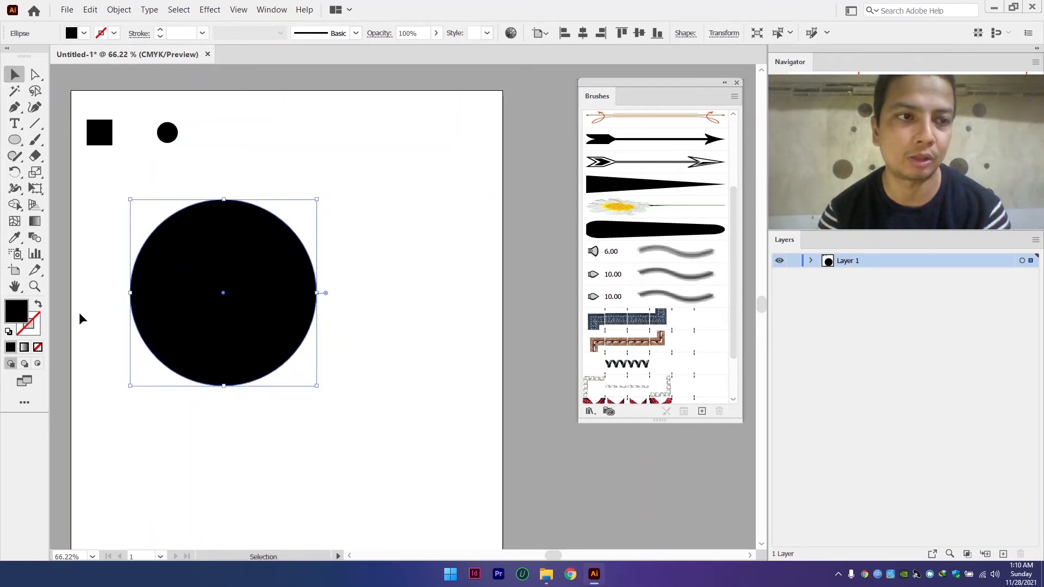
click(39, 304)
click(223, 187)
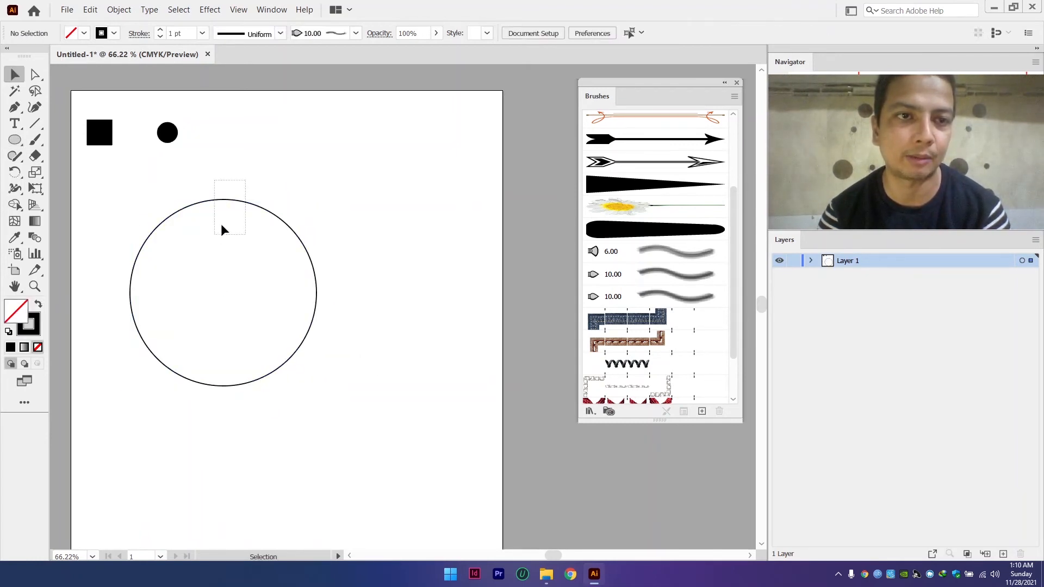
mouse_move(220, 229)
mouse_down()
mouse_move(253, 201)
mouse_move(208, 224)
mouse_up()
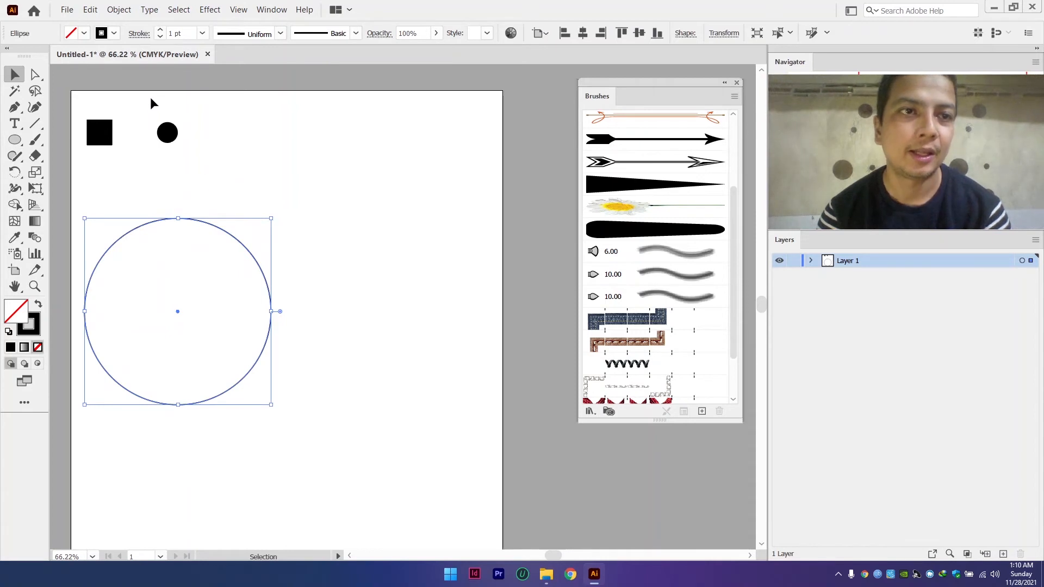
- Create a pattern brush from the small black circle with the default options
drag(200, 160, 201, 161)
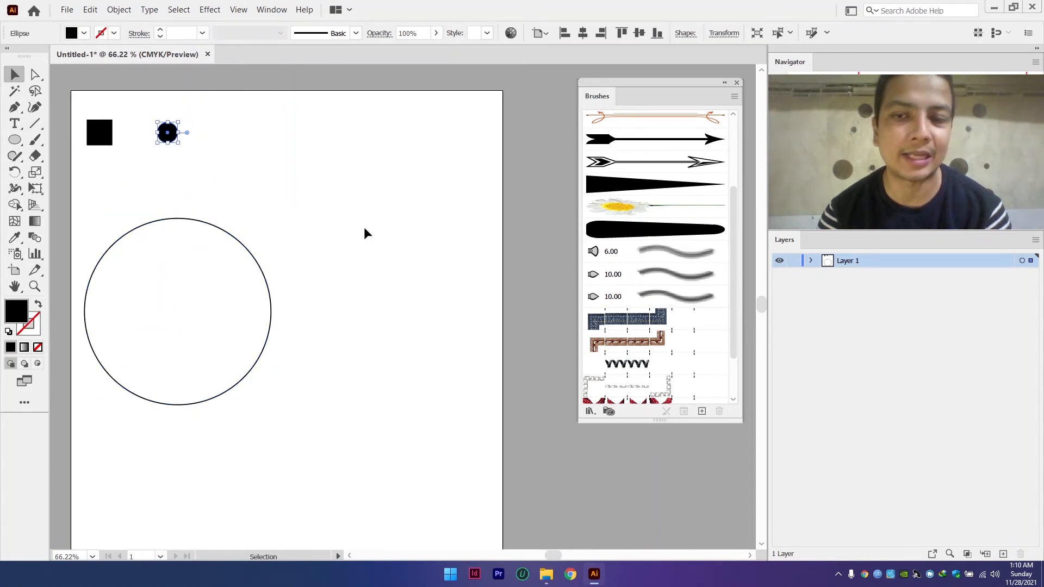
click(702, 411)
click(527, 267)
click(514, 292)
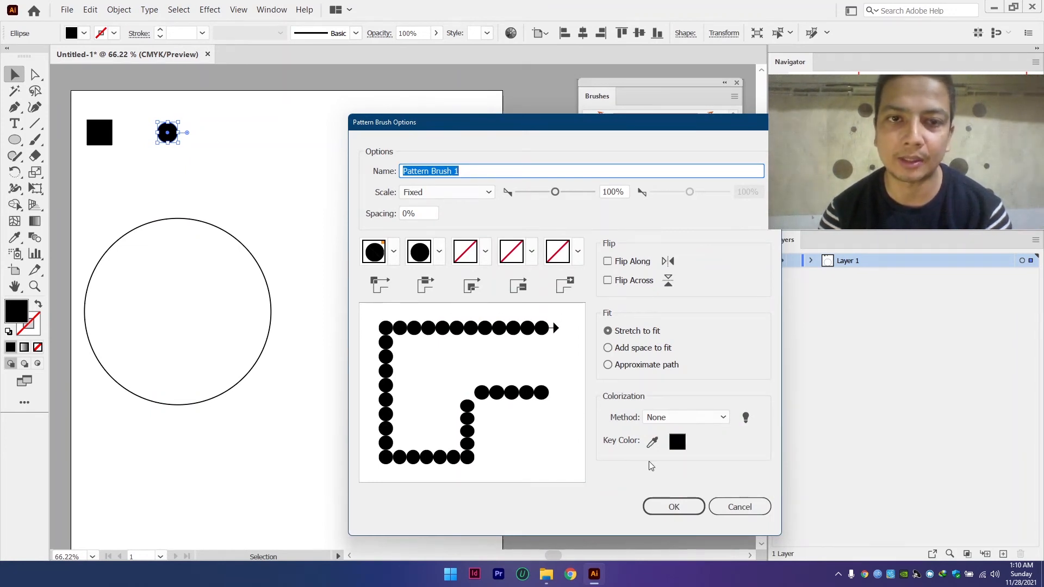
click(673, 505)
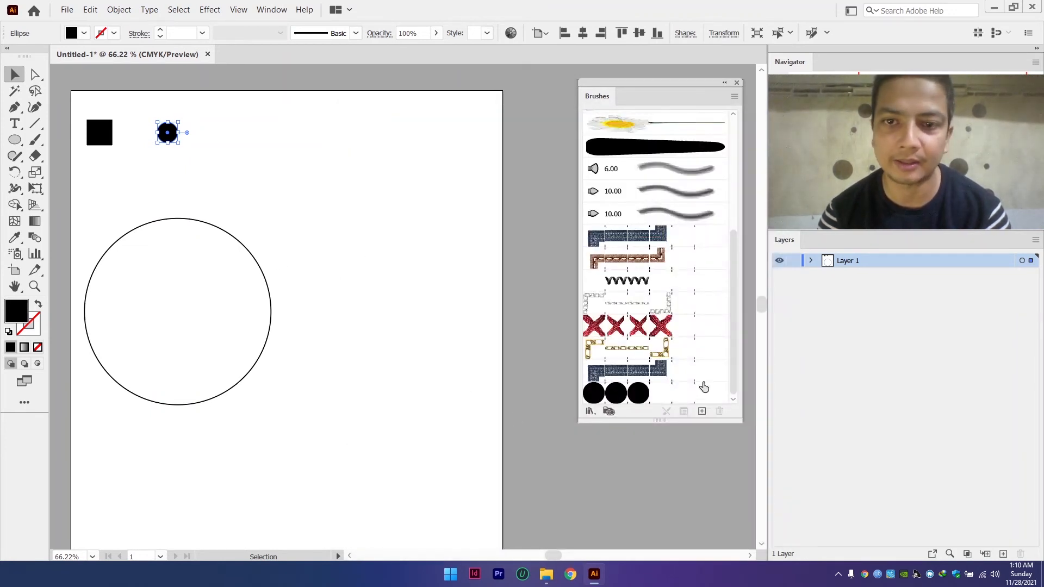
- Apply the new dotted pattern brush to the large circle, and move the circle up and to the right
drag(734, 320, 734, 356)
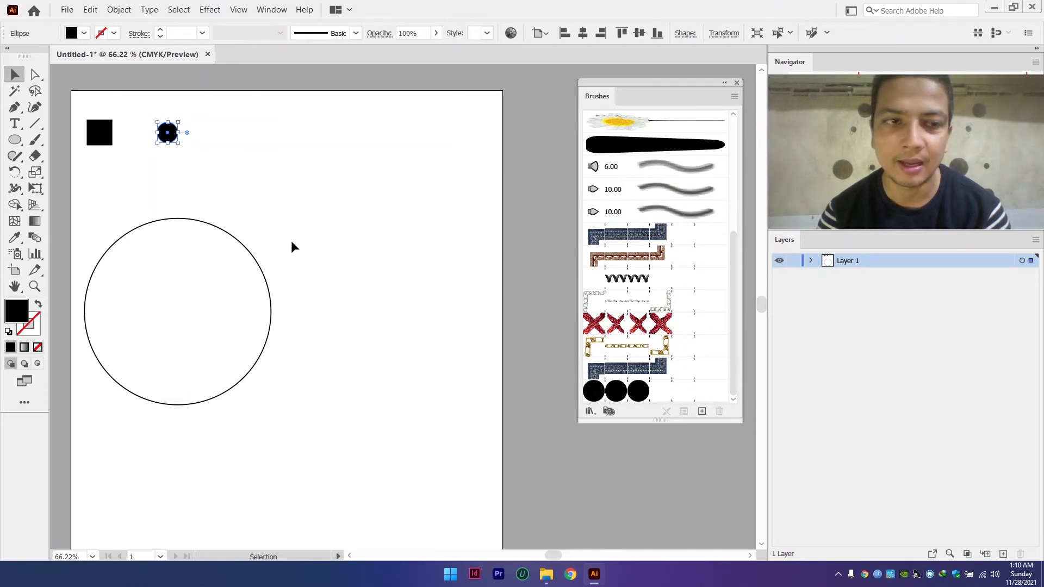
drag(343, 180, 201, 269)
click(622, 386)
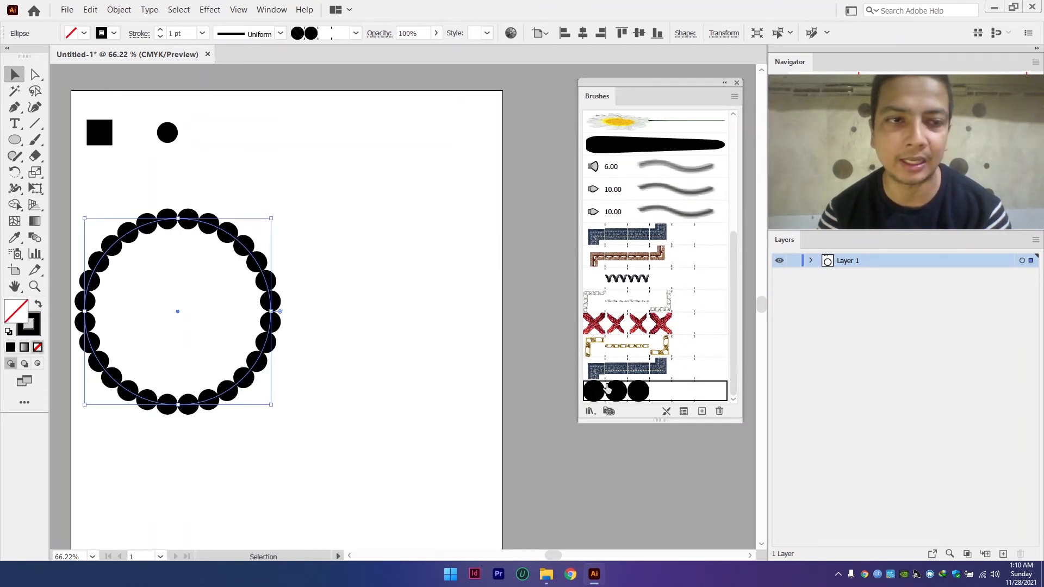
click(400, 263)
drag(274, 216, 346, 134)
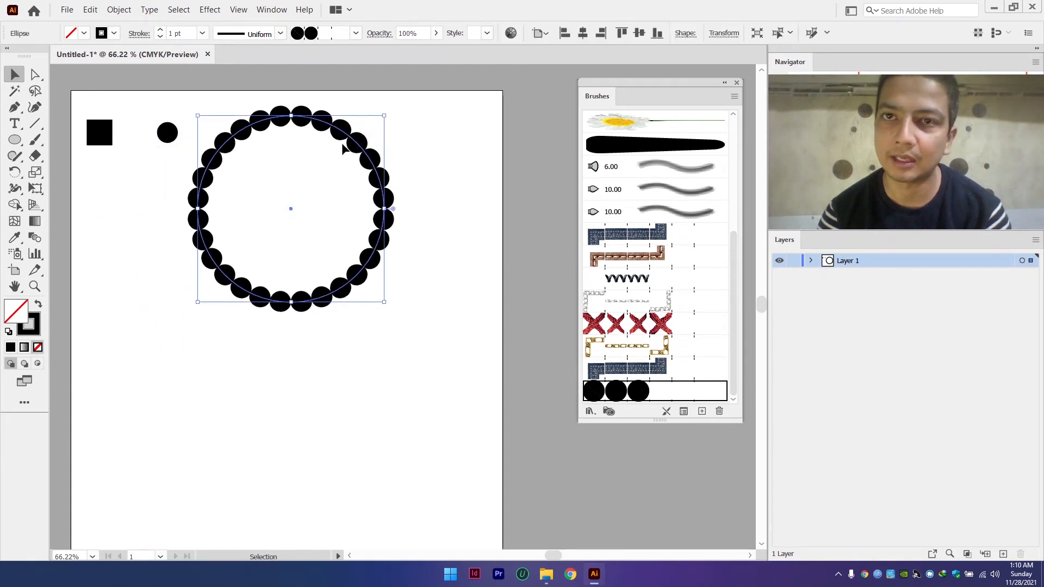
- Test heavier stroke weights on the large dotted circle, and reduce its stroke weight to 0.25 pt
click(161, 32)
click(161, 32)
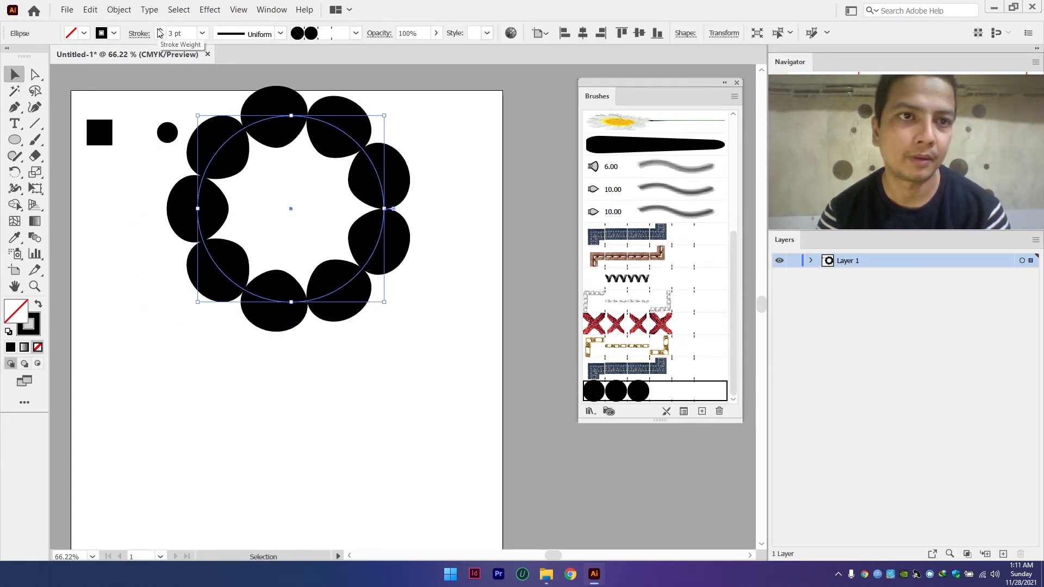
click(161, 31)
click(161, 32)
click(161, 31)
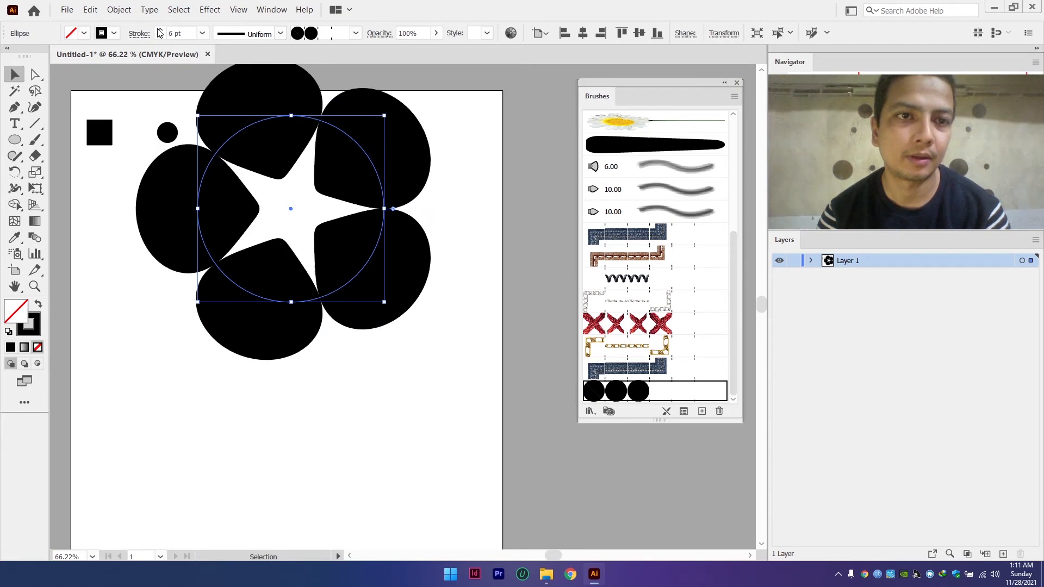
click(160, 31)
click(160, 37)
click(159, 38)
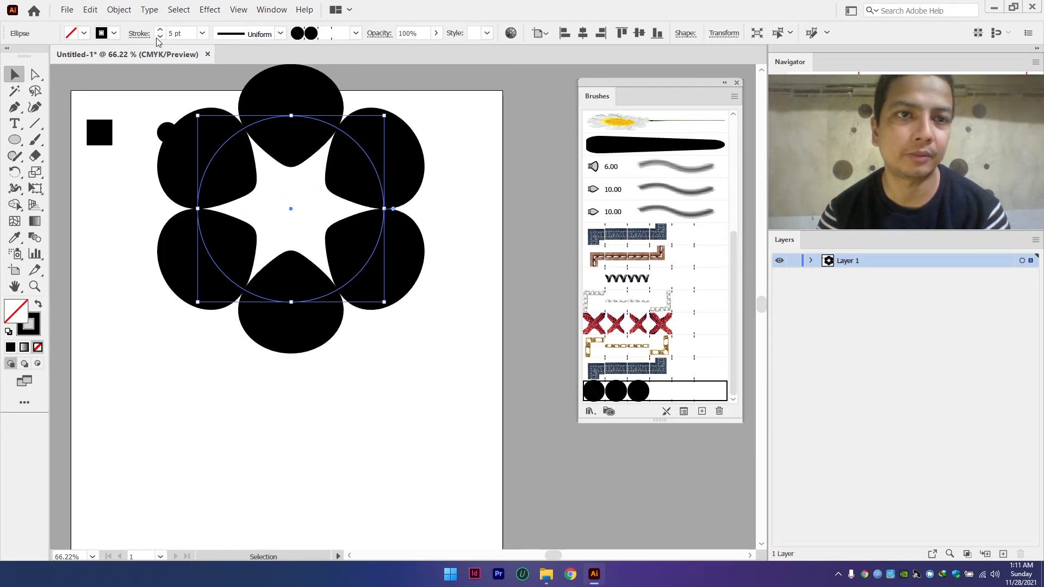
click(159, 37)
click(160, 37)
click(159, 37)
click(160, 37)
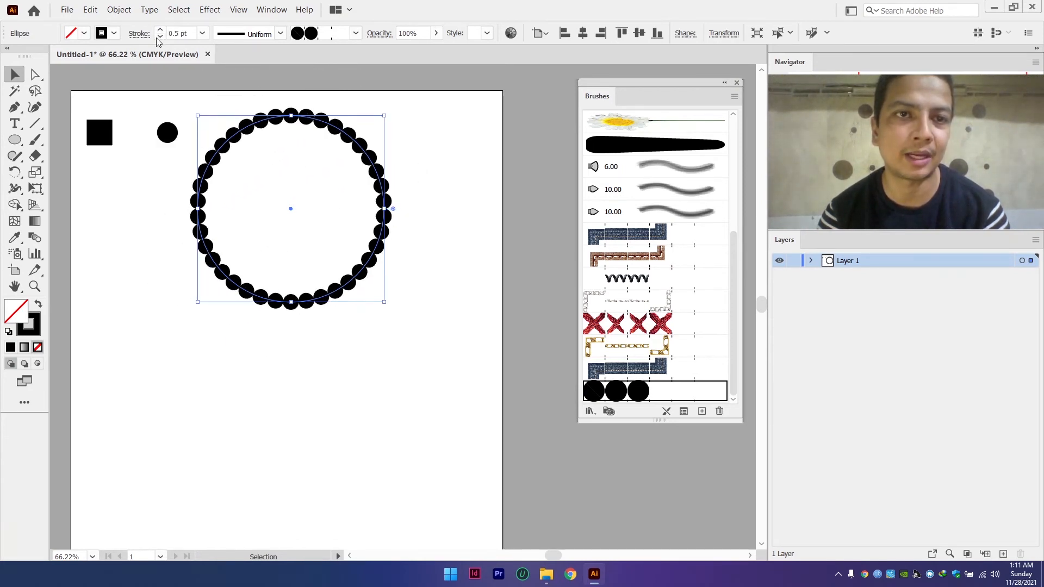
click(160, 31)
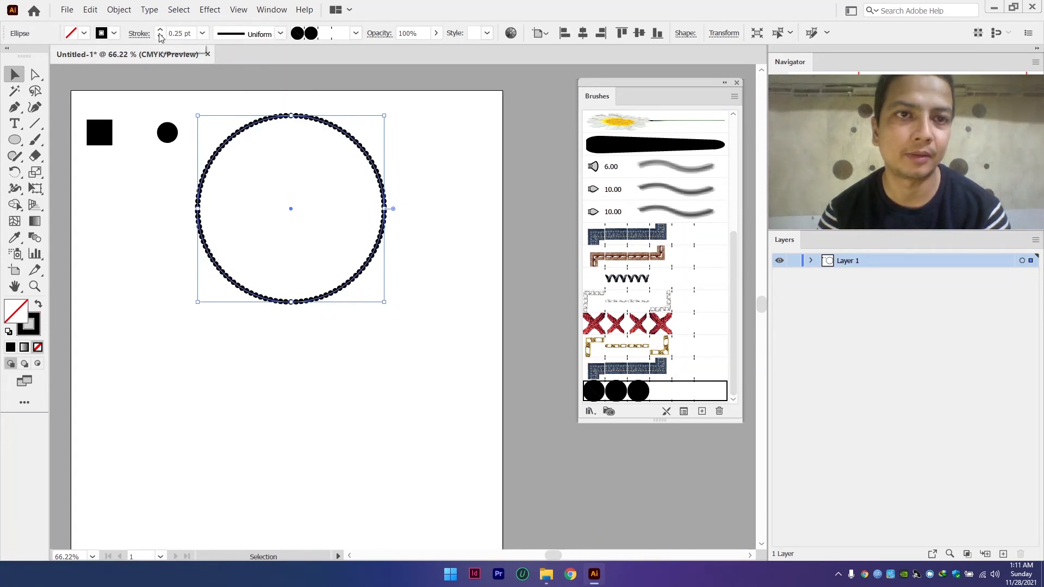
click(388, 141)
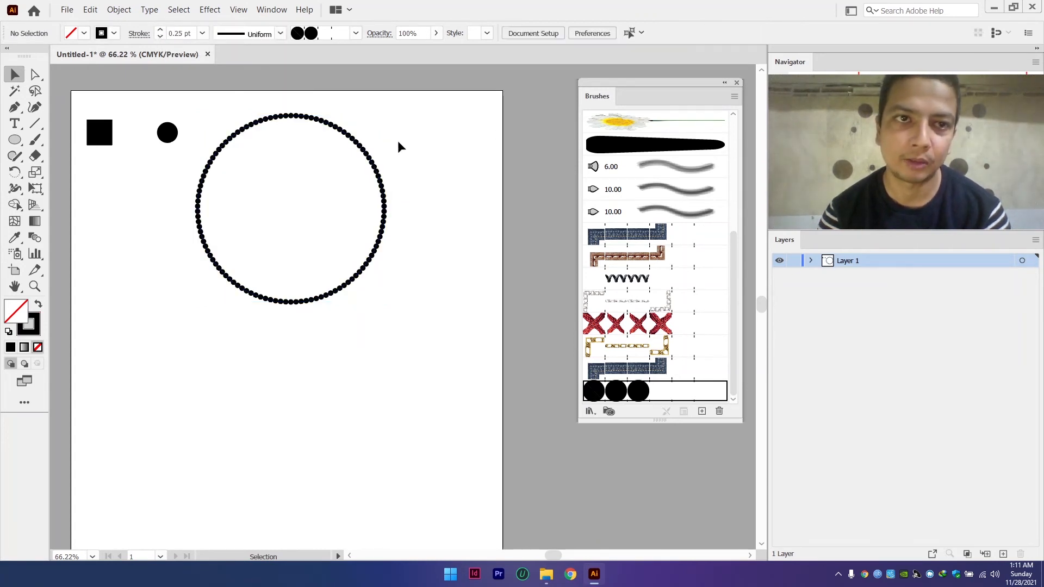
drag(399, 143, 329, 178)
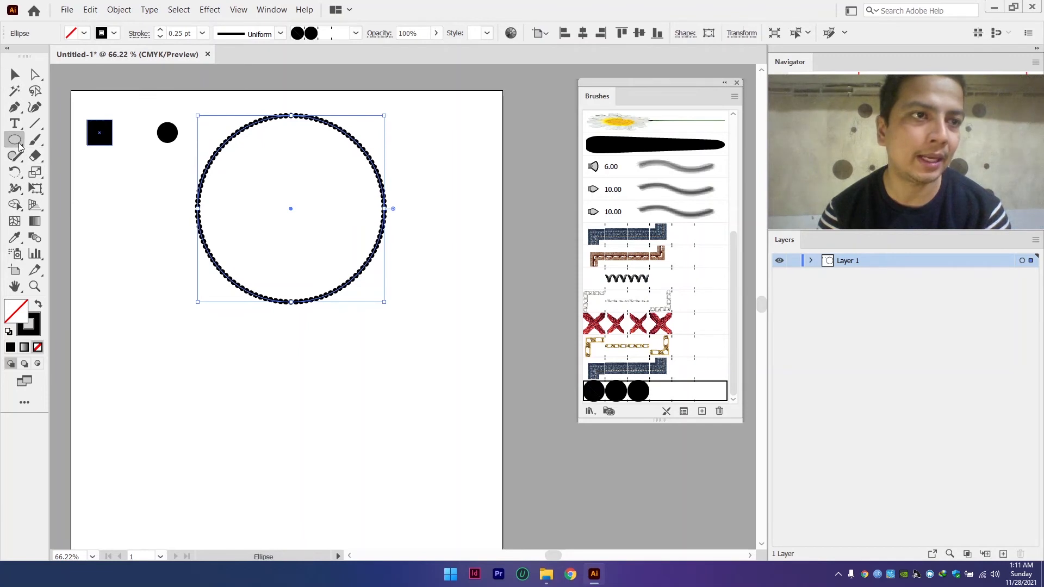
- Draw a large square below the dotted circle with the Rectangle tool, and apply the dotted pattern brush to it
drag(15, 140, 65, 140)
drag(174, 347, 328, 502)
click(632, 383)
key(v)
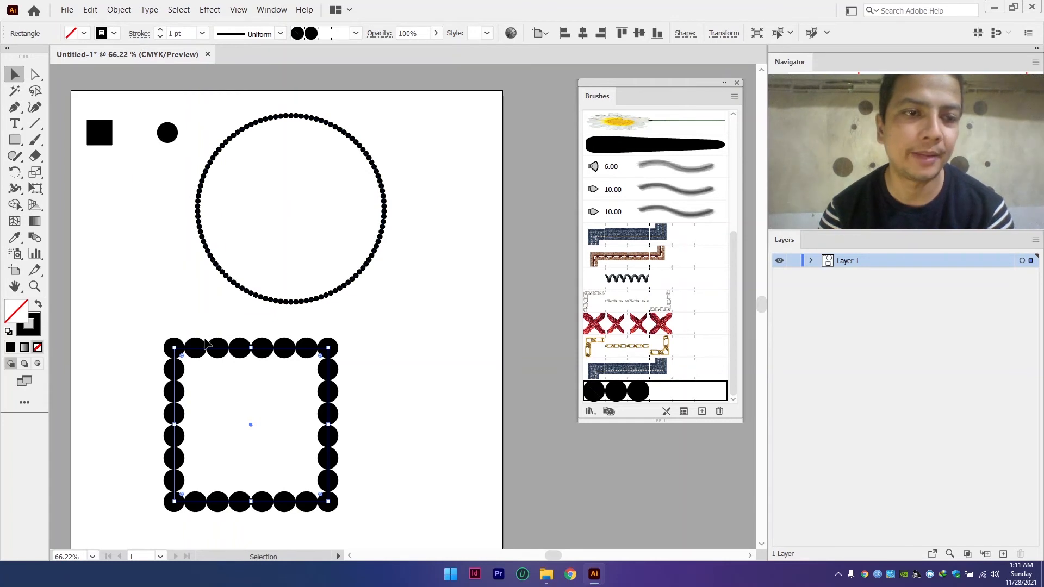
- Draw a small unfilled square above and to the left of the dotted square with the Rectangle tool
key(ctrl+space)
drag(177, 336, 242, 291)
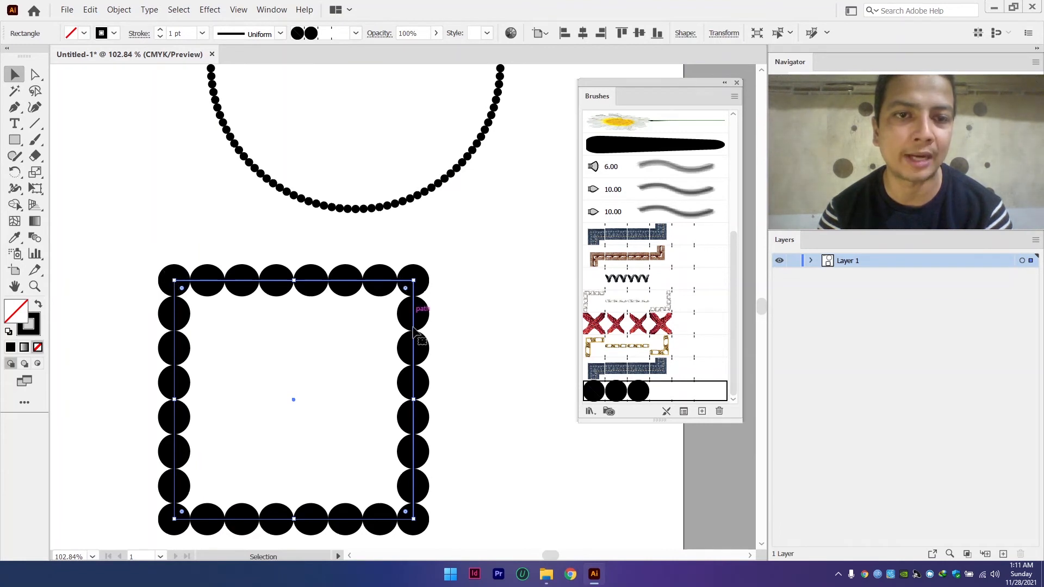
click(15, 139)
drag(131, 177, 158, 202)
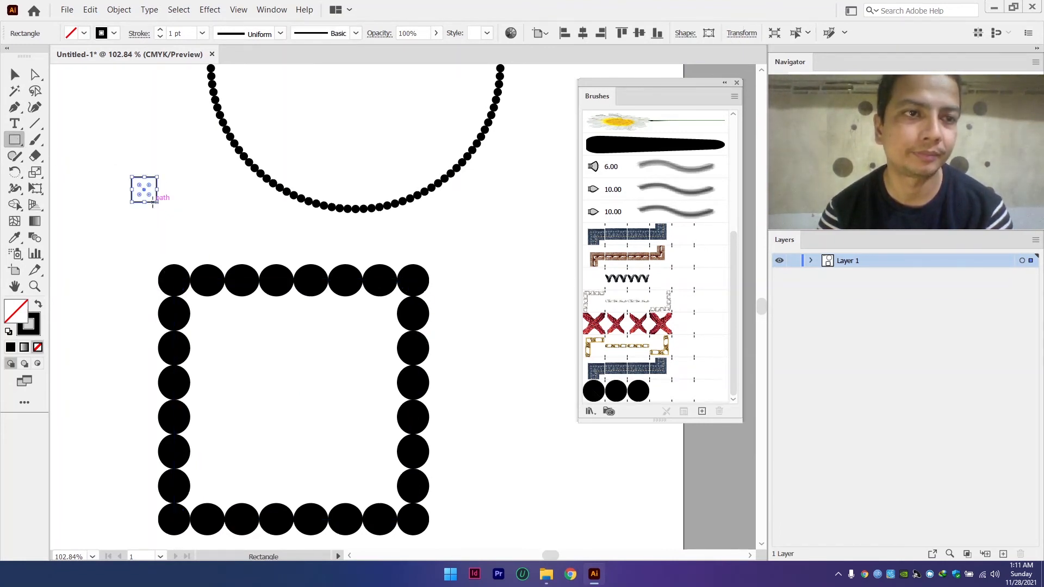
- Reshape the small unfilled square into a slanted diamond by moving its opposite corner anchors with the Direct Selection tool
key(v)
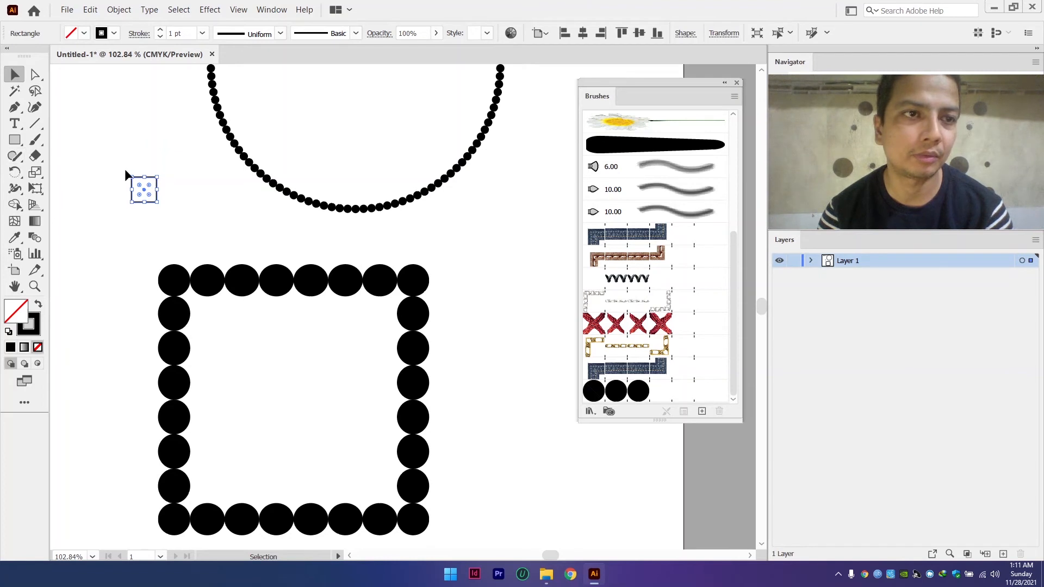
key(a)
click(157, 202)
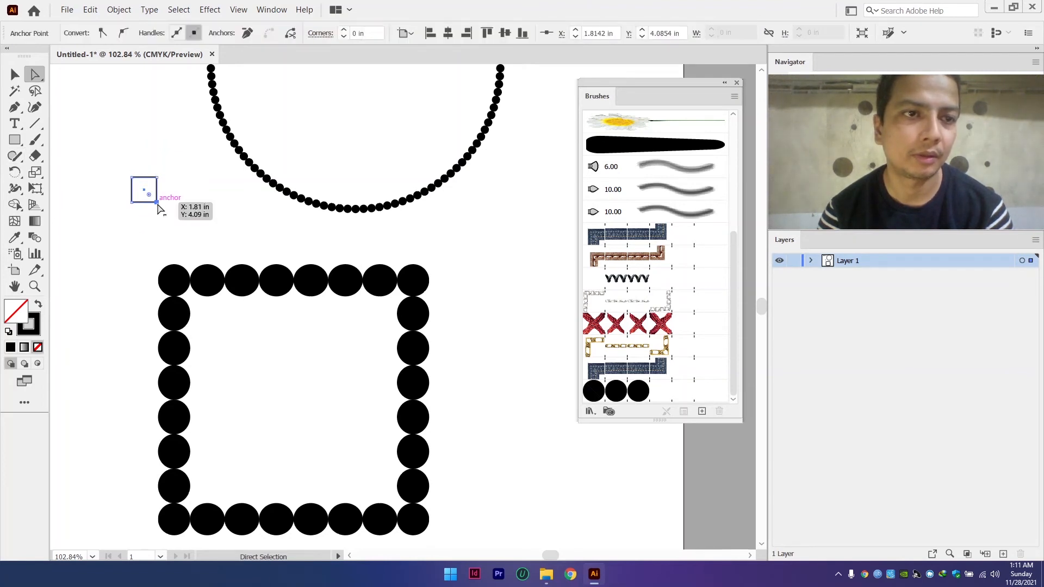
drag(156, 203, 162, 208)
mouse_move(132, 178)
mouse_down()
mouse_move(127, 169)
mouse_move(138, 186)
mouse_up()
key(ctrl+z)
click(170, 168)
key(v)
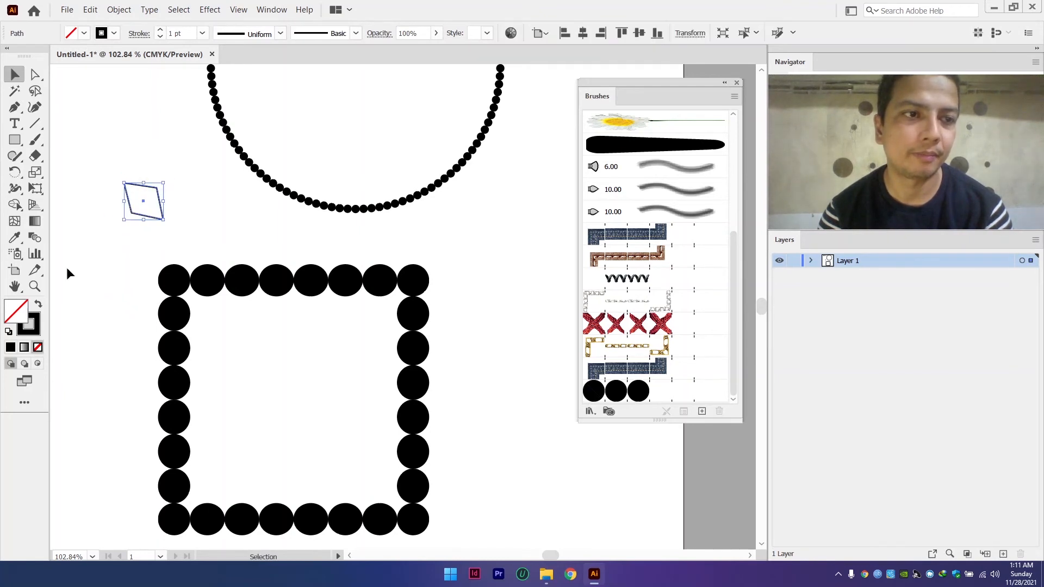
- Swap the diamond's stroke and fill so it has no stroke, and set its fill colour to yellow FFCF03
click(39, 305)
double_click(17, 311)
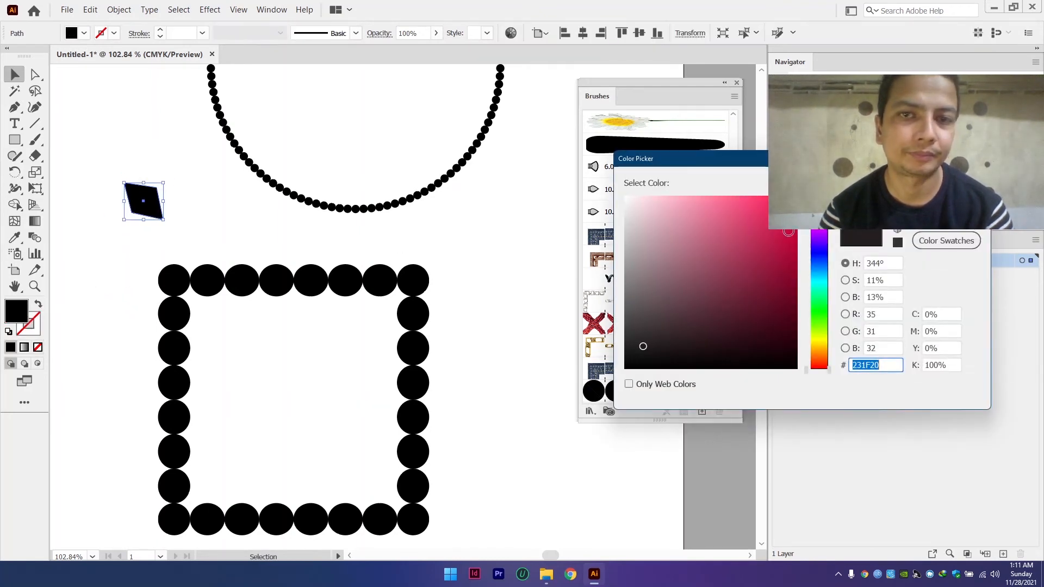
click(822, 226)
drag(789, 201, 797, 196)
drag(823, 238, 817, 345)
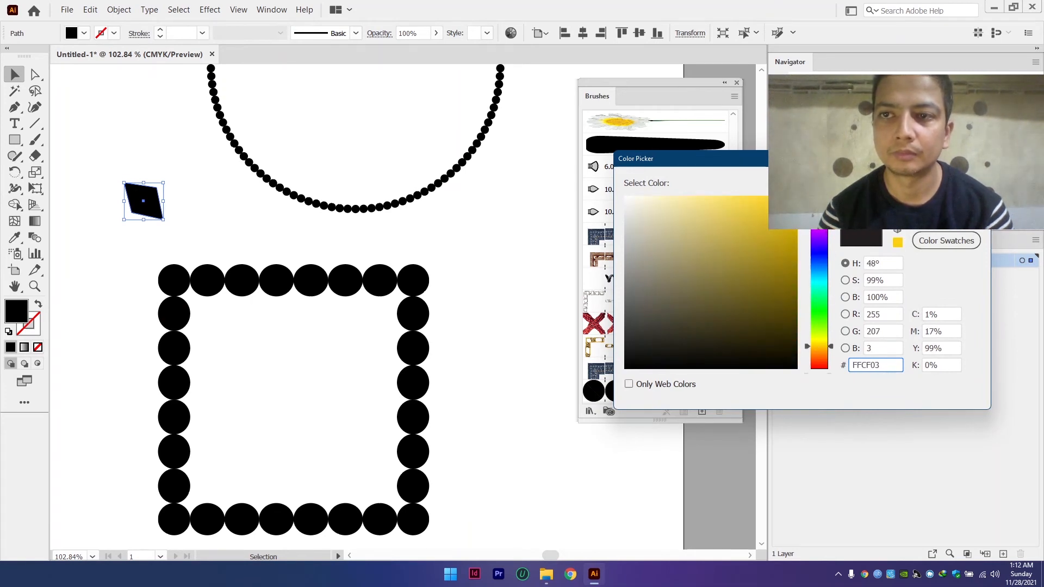
key(Return)
click(76, 189)
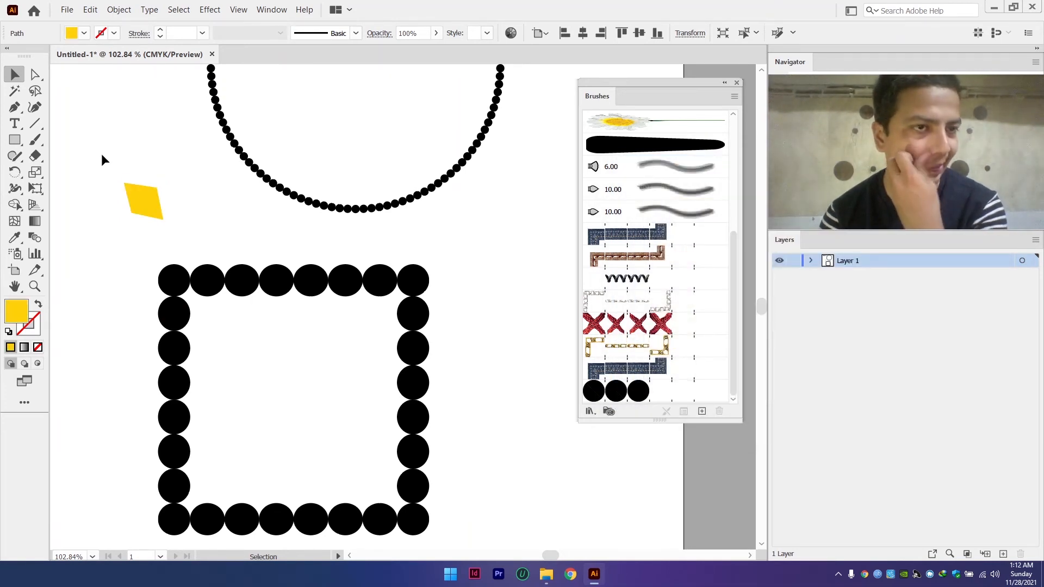
- Scale the yellow diamond down slightly from its lower-right corner
click(137, 196)
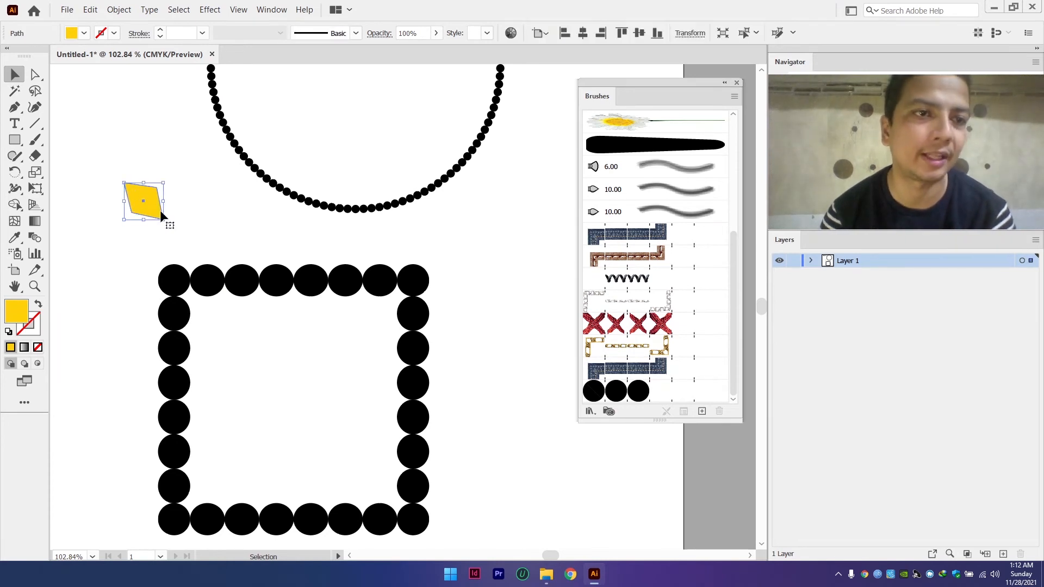
drag(162, 219, 154, 211)
click(165, 165)
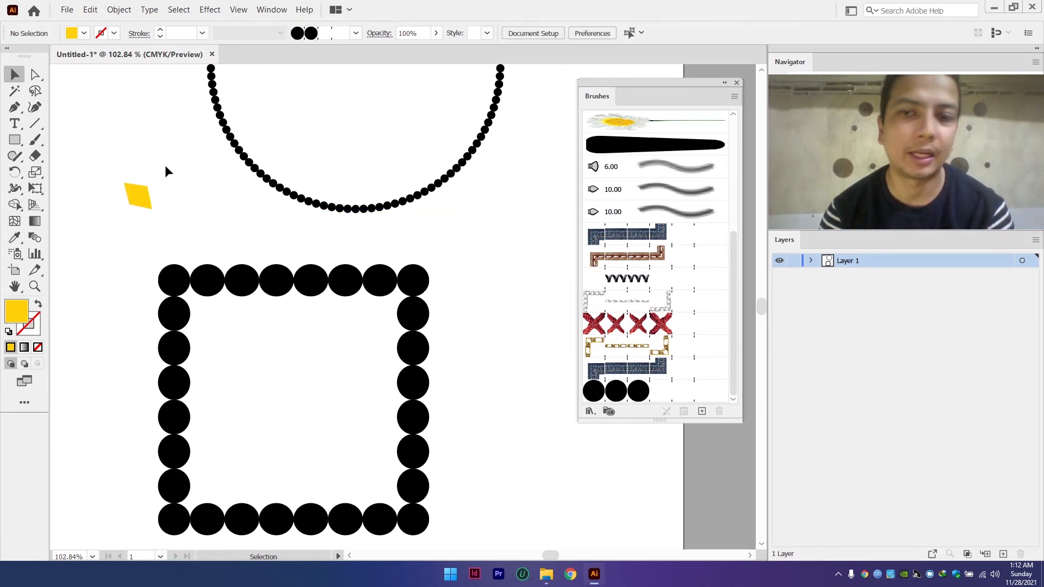
- Try applying the dotted pattern brush to the small yellow diamond, and undo it
drag(186, 162, 106, 217)
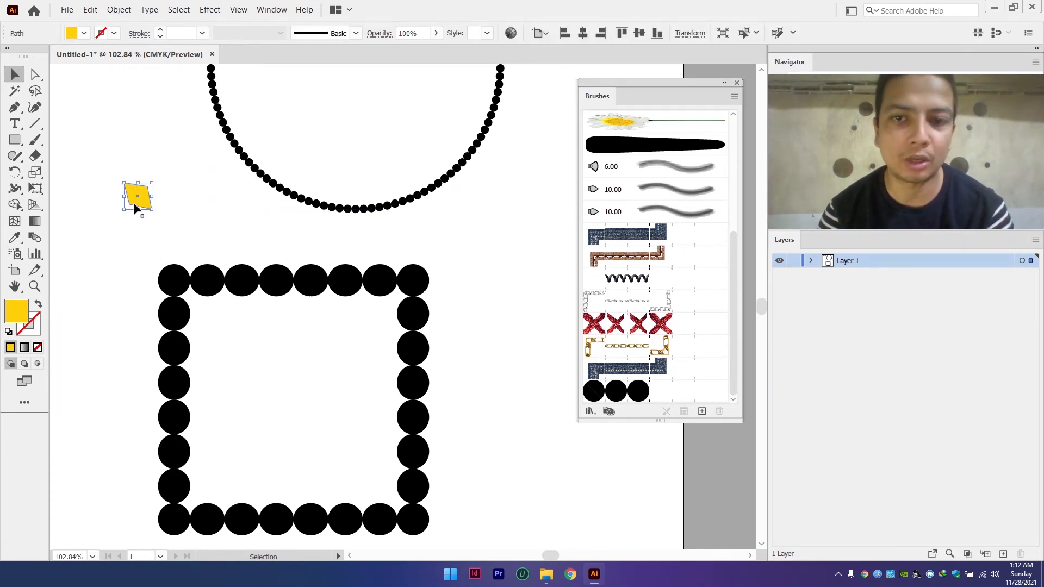
drag(111, 232, 112, 233)
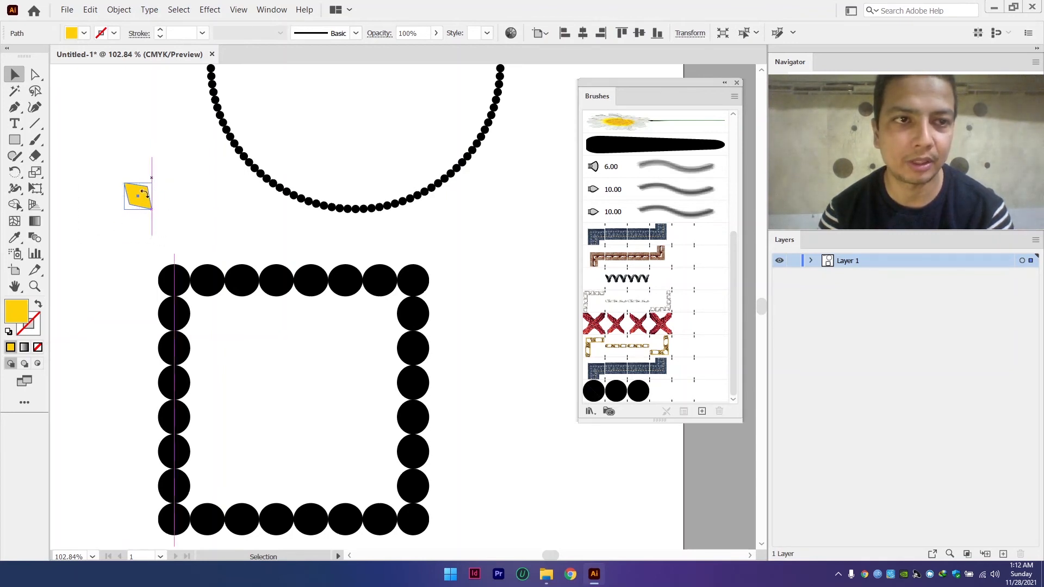
key(ctrl+shift)
click(171, 201)
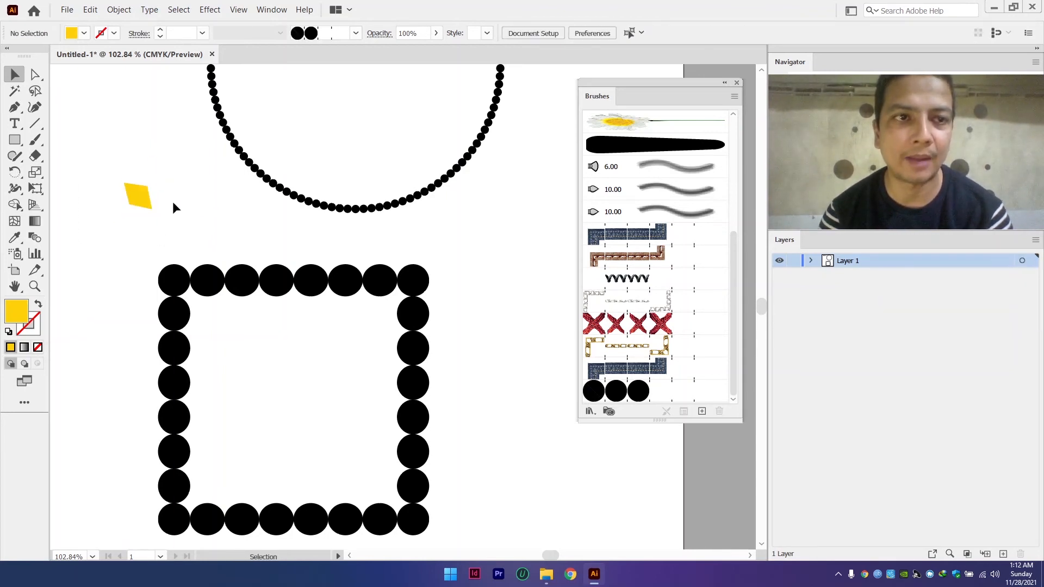
drag(164, 171, 110, 211)
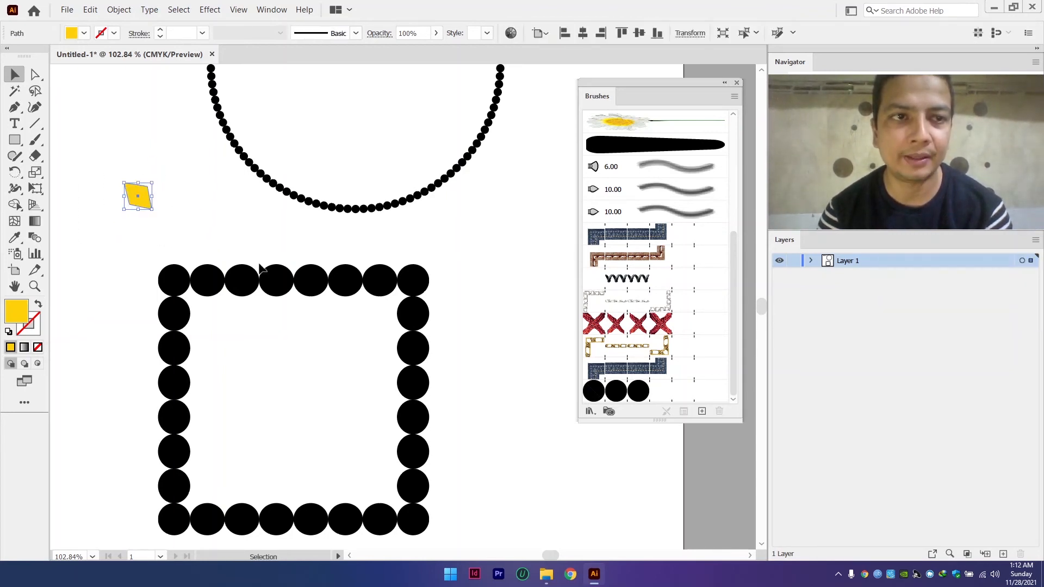
click(659, 393)
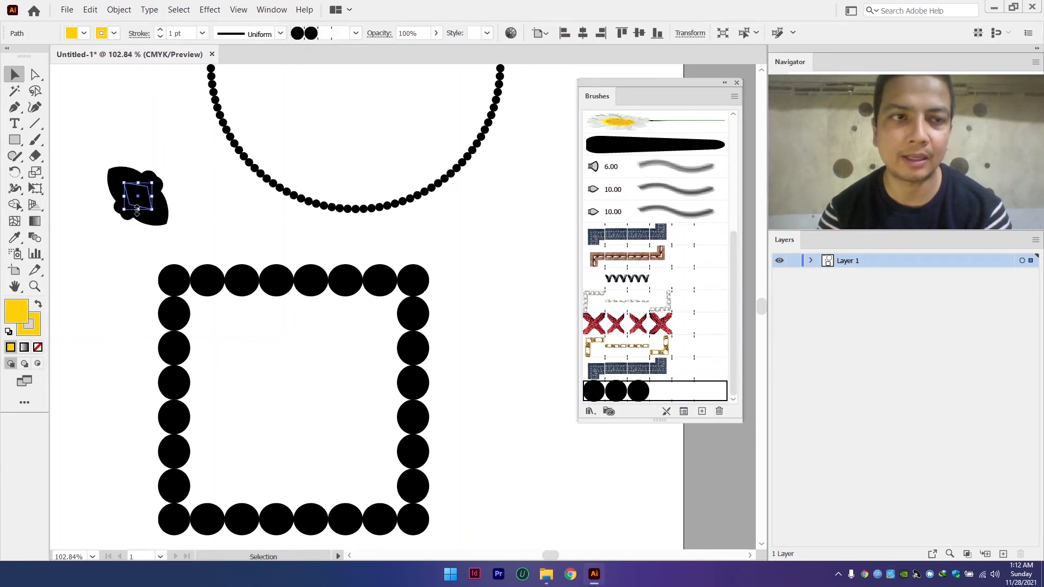
key(ctrl+z)
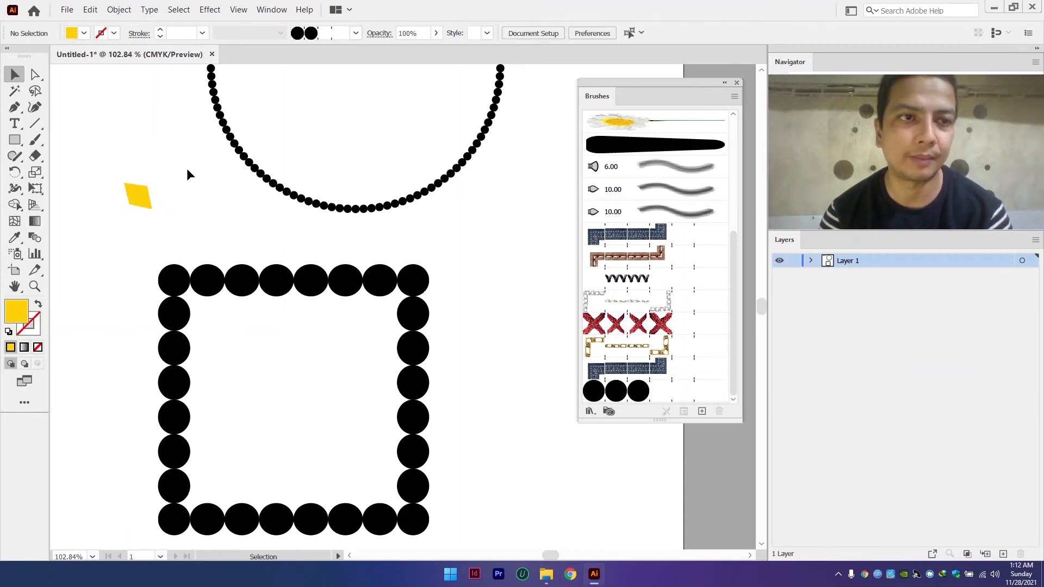
- Set the yellow diamond as the outer corner tile of the dotted pattern brush, and apply the change to existing strokes
mouse_move(187, 168)
mouse_down()
mouse_move(92, 215)
mouse_move(449, 277)
mouse_move(643, 397)
mouse_up()
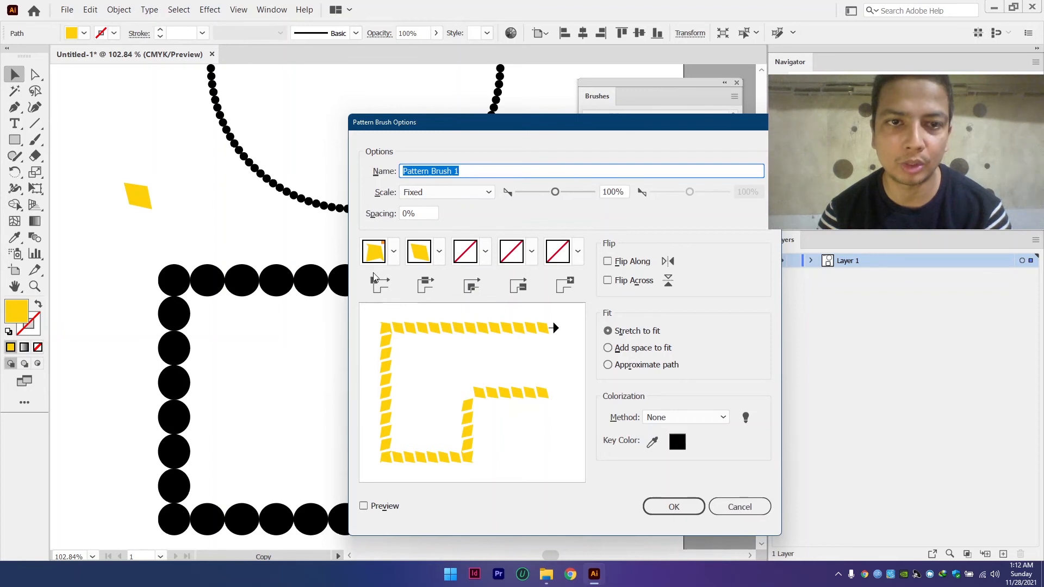
click(740, 507)
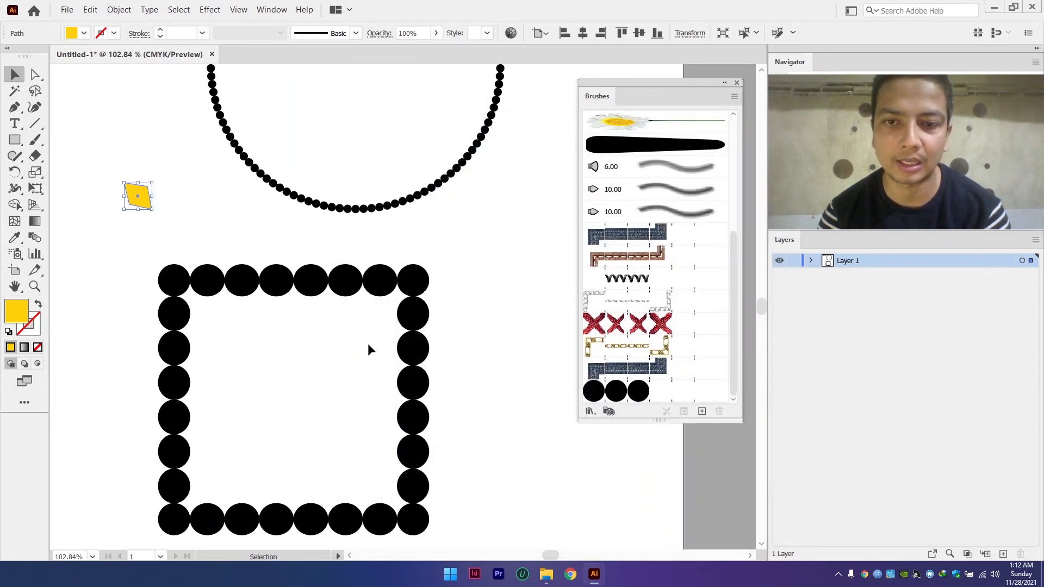
mouse_move(125, 201)
mouse_down()
mouse_move(133, 192)
mouse_move(574, 403)
mouse_move(602, 404)
mouse_up()
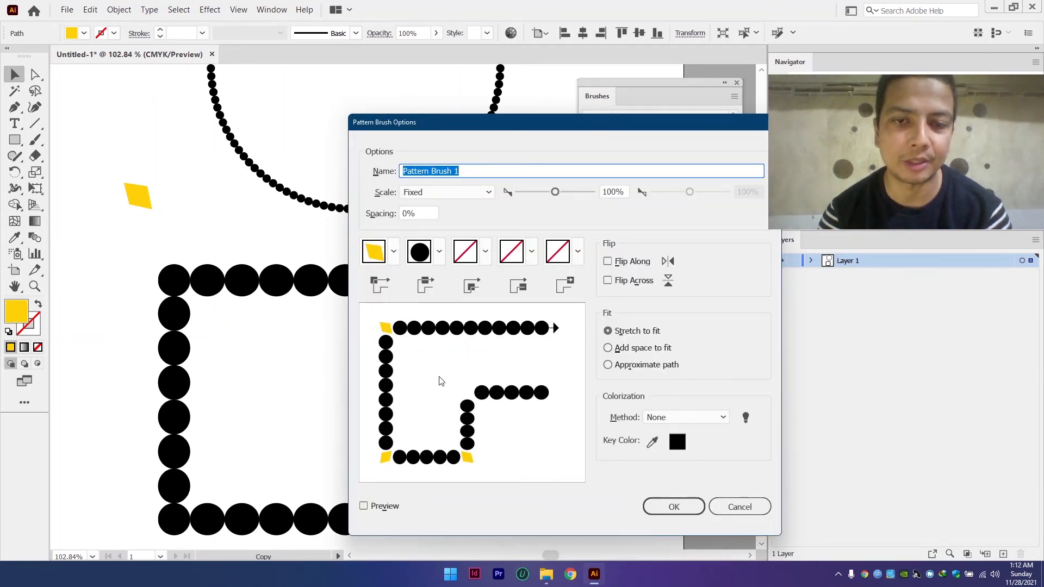
click(659, 504)
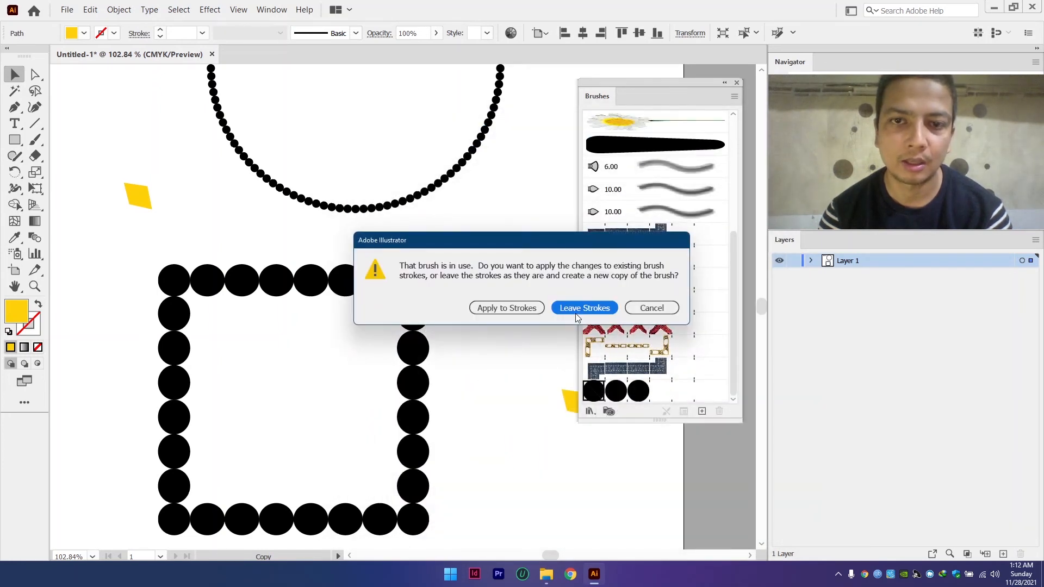
click(506, 308)
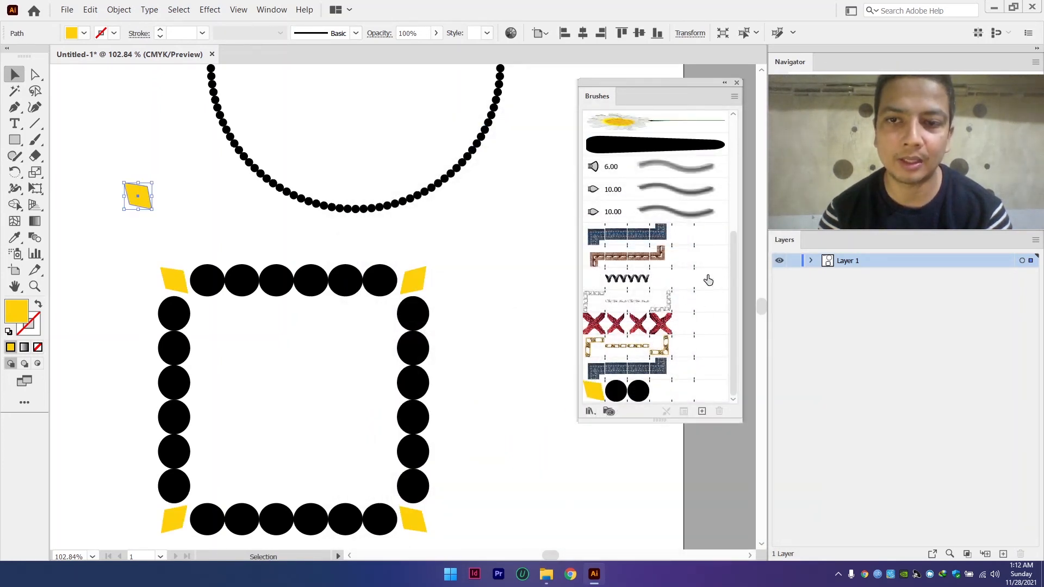
- Try lighter stroke weights on the dotted square with diamond corners, and set its stroke weight to 0.5 pt
drag(342, 284, 343, 286)
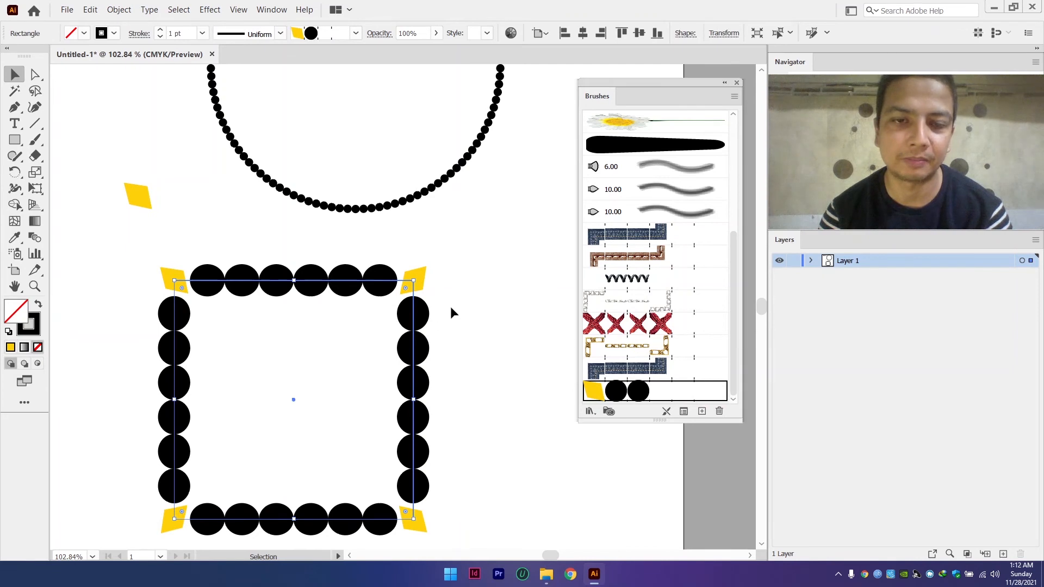
scroll(450, 305, down, 1)
click(494, 278)
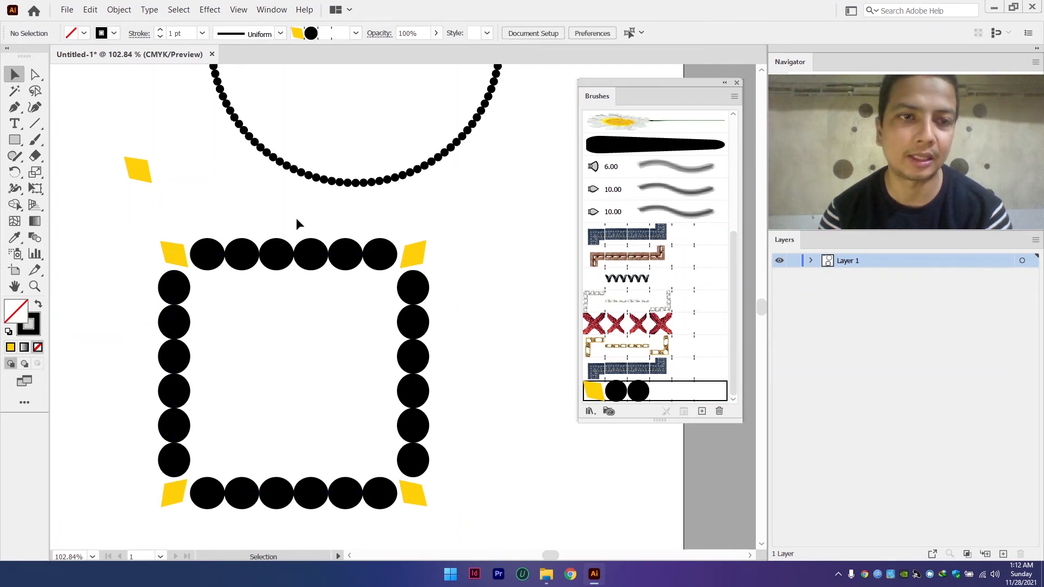
drag(296, 217, 318, 270)
click(159, 39)
click(159, 38)
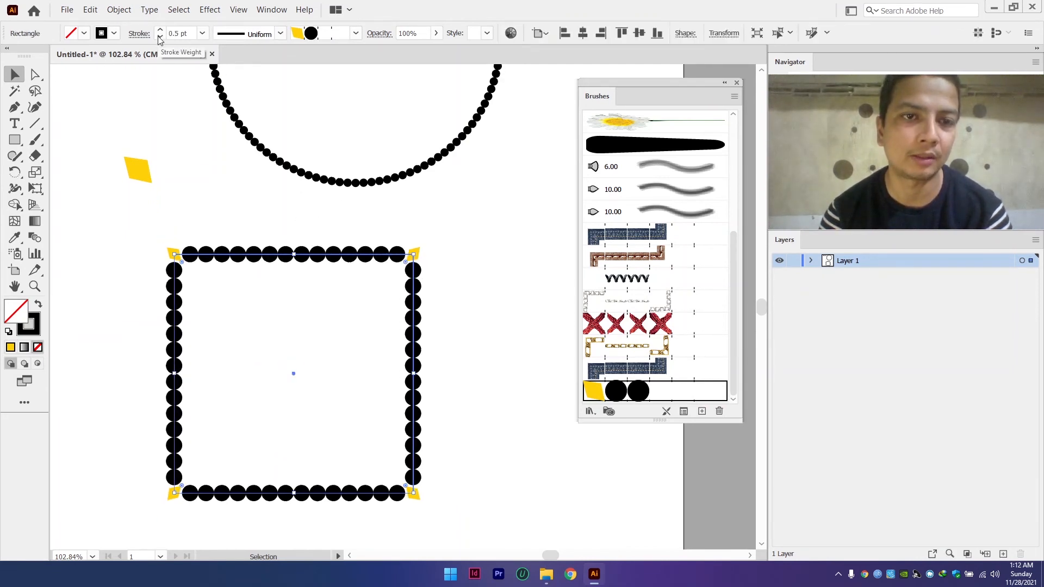
click(159, 39)
click(159, 37)
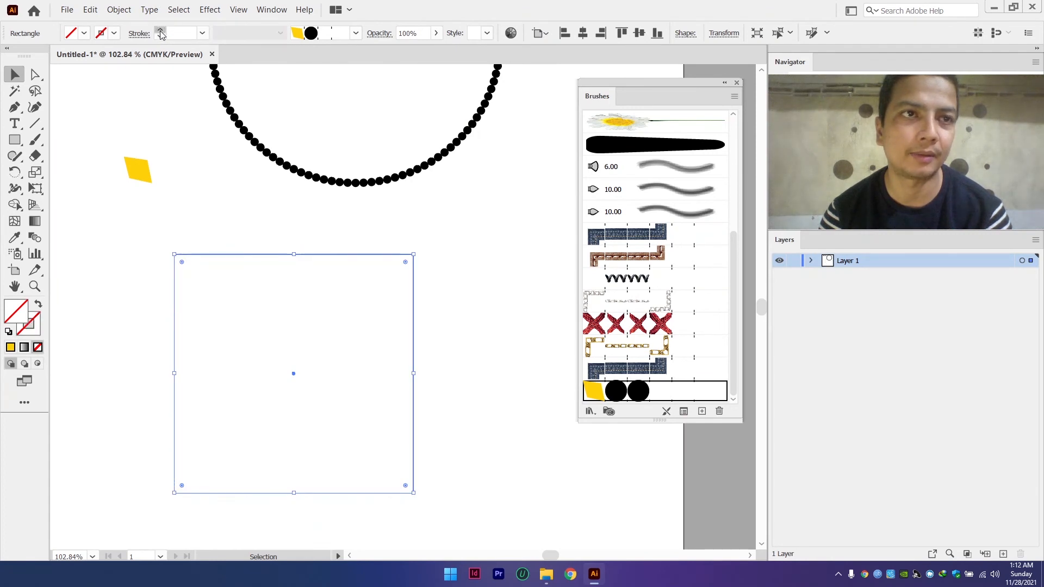
click(160, 31)
click(161, 30)
click(174, 154)
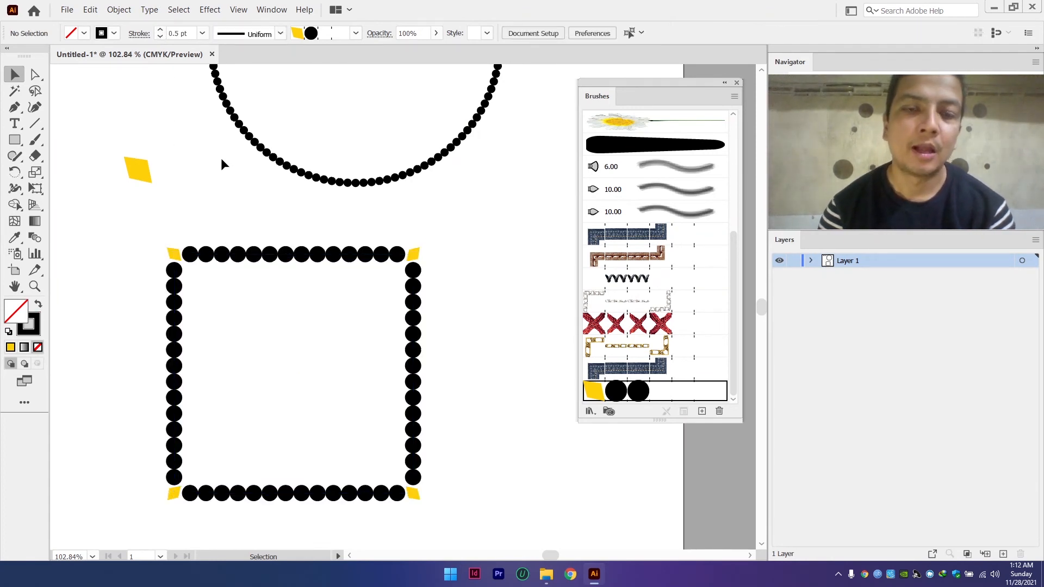
- Delete the dotted square, and draw an open stepped path of mostly right-angled segments in its place with the Pen tool
drag(303, 231, 359, 298)
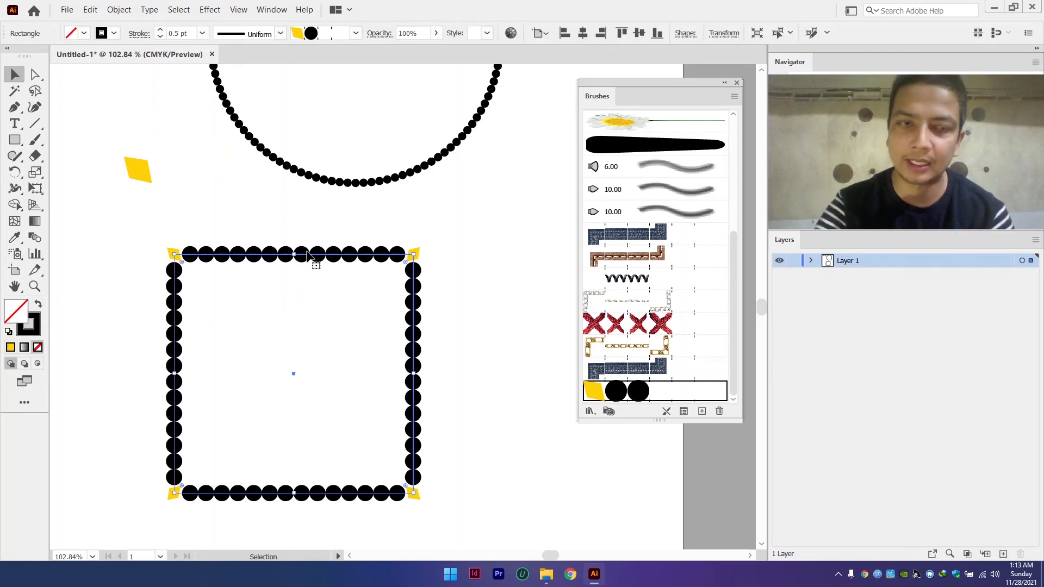
key(Delete)
click(14, 107)
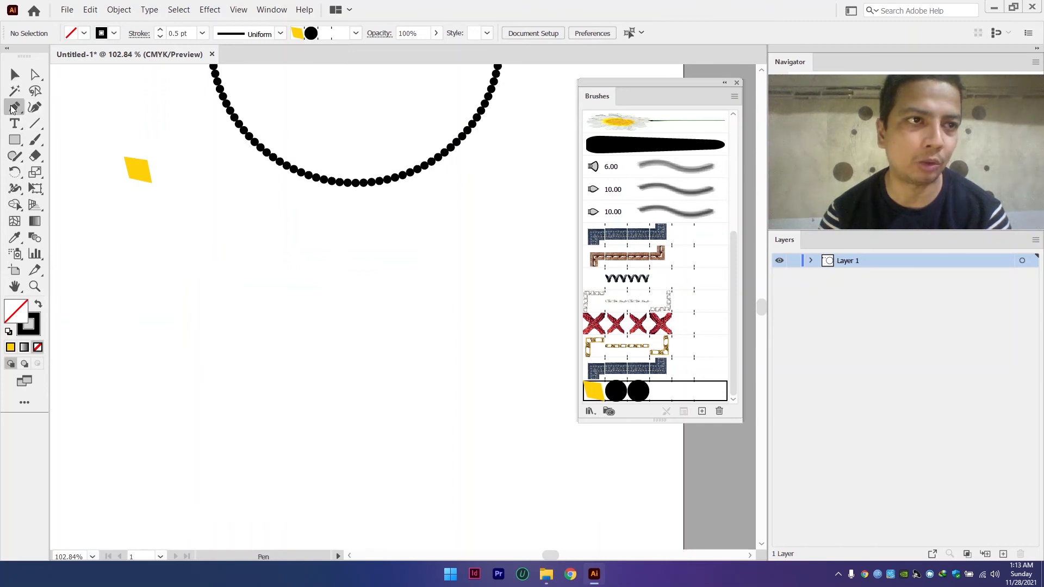
click(68, 449)
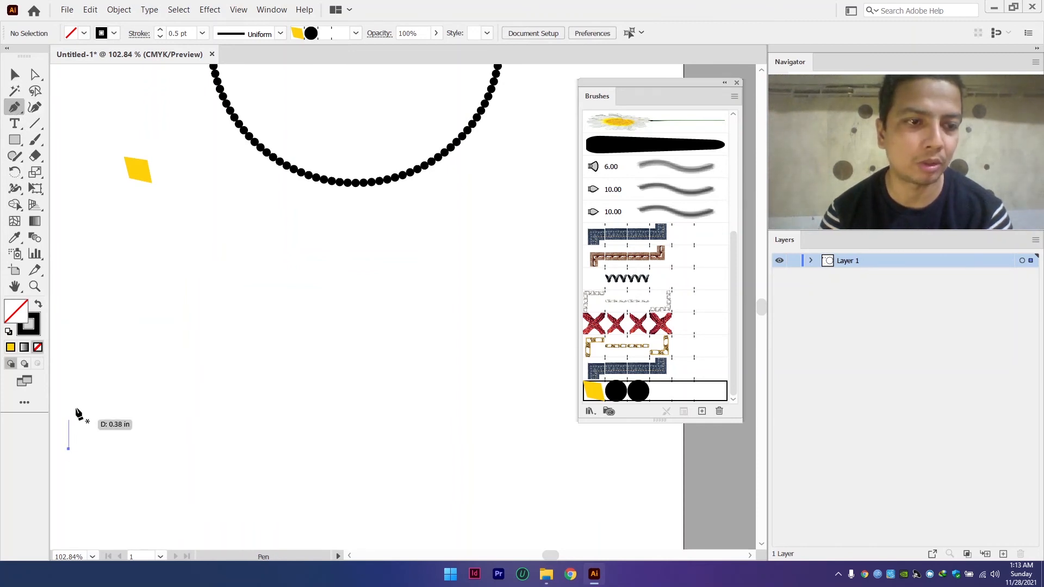
shift+click(103, 282)
shift+click(196, 283)
shift+click(198, 354)
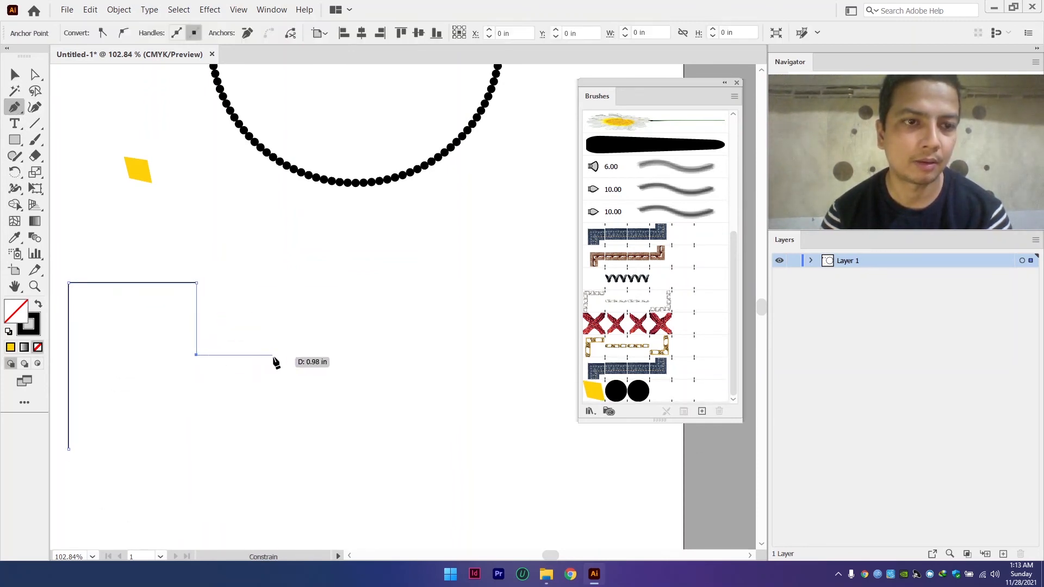
shift+click(274, 355)
shift+click(274, 275)
shift+click(378, 276)
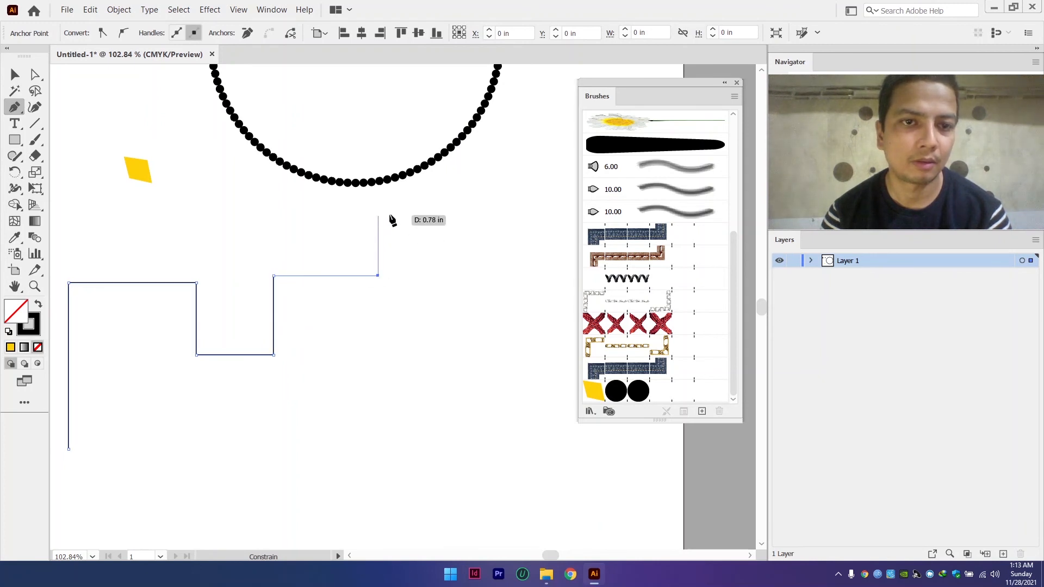
shift+click(378, 215)
shift+click(500, 214)
shift+click(501, 417)
shift+click(451, 418)
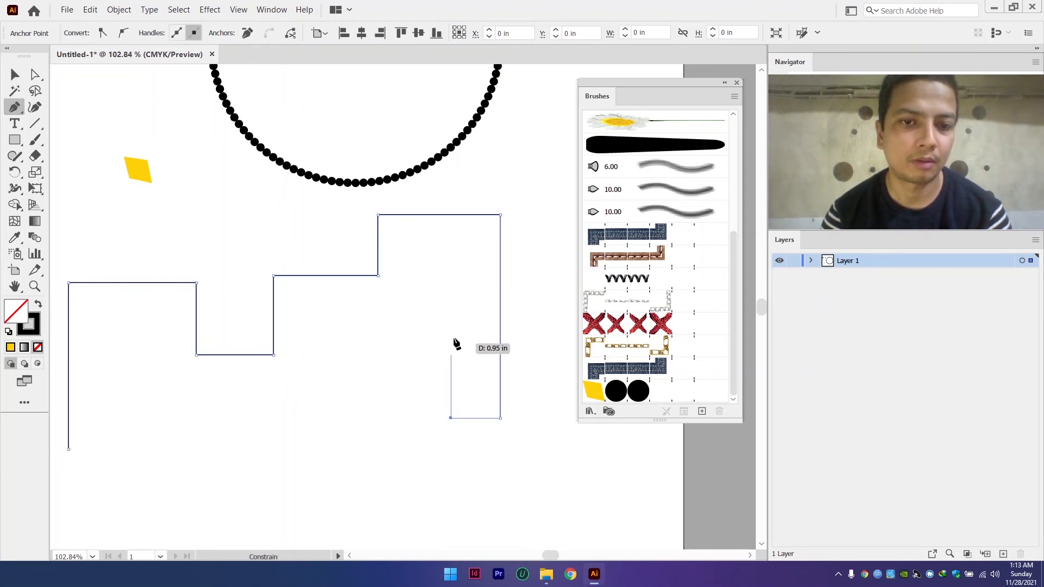
shift+click(450, 329)
shift+click(384, 328)
shift+click(384, 414)
shift+click(284, 414)
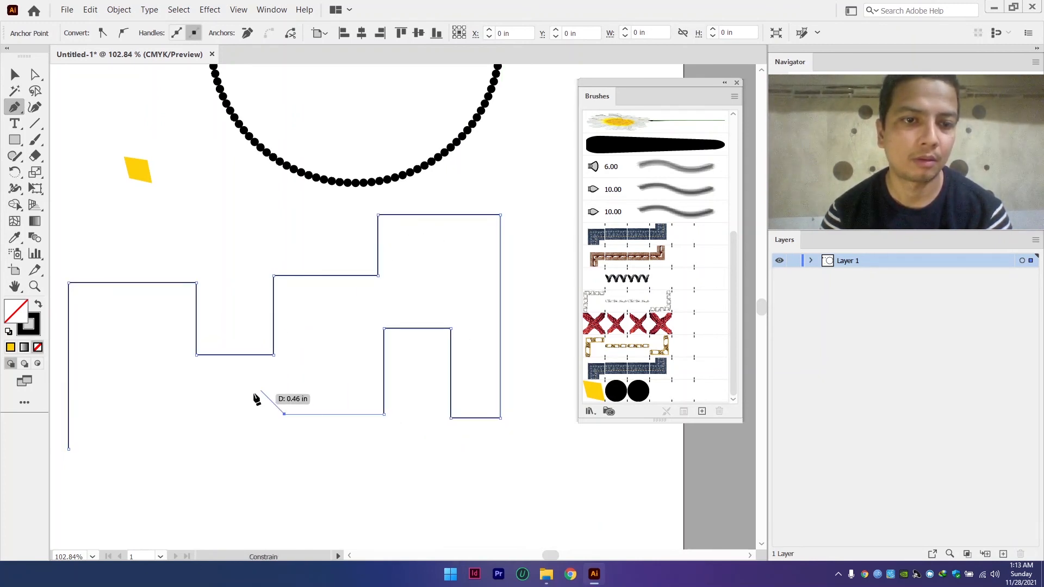
shift+click(249, 384)
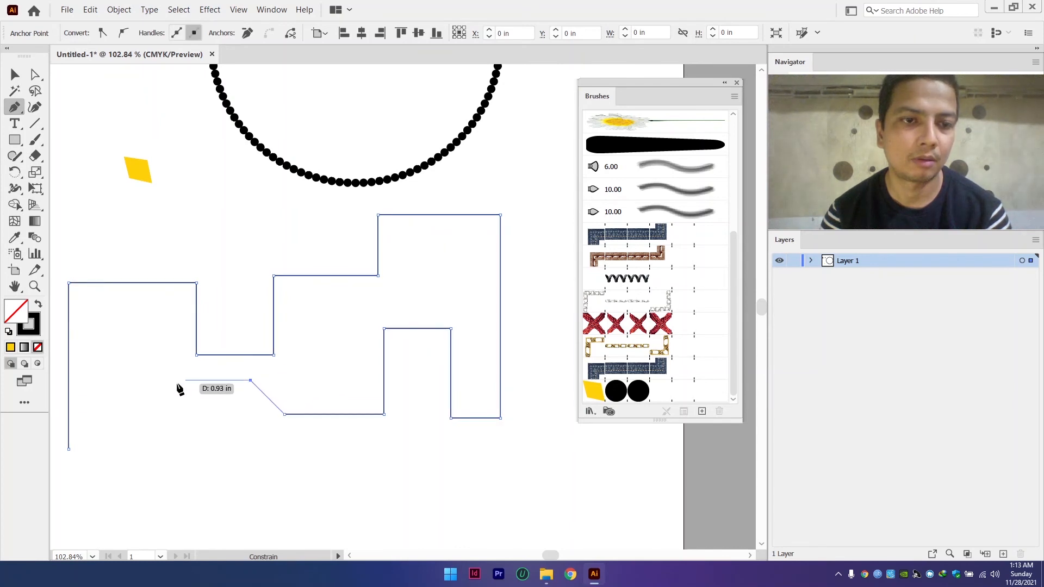
shift+click(177, 380)
shift+click(177, 439)
shift+click(102, 439)
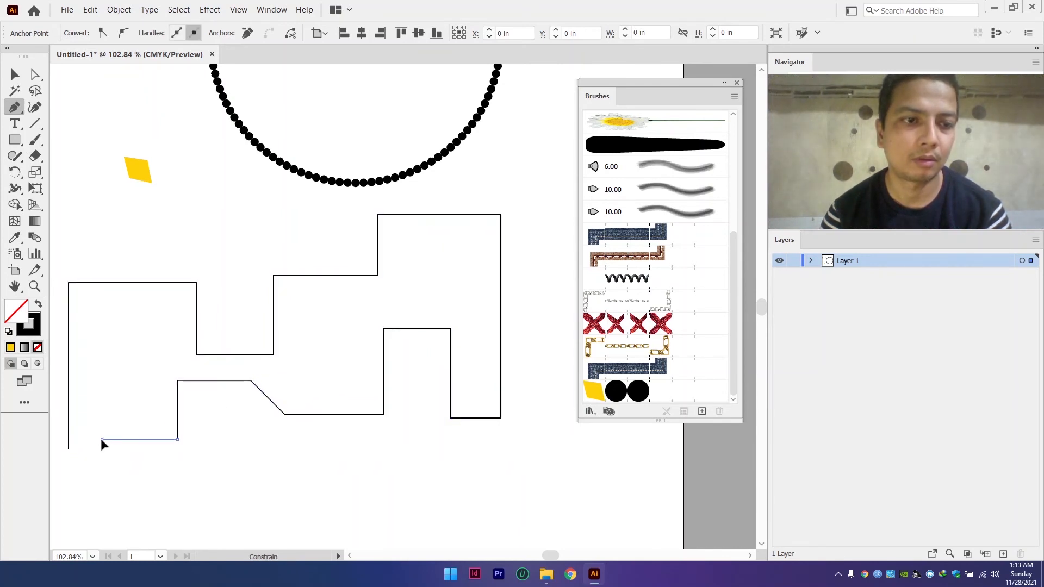
right_click(121, 428)
click(133, 449)
click(124, 467)
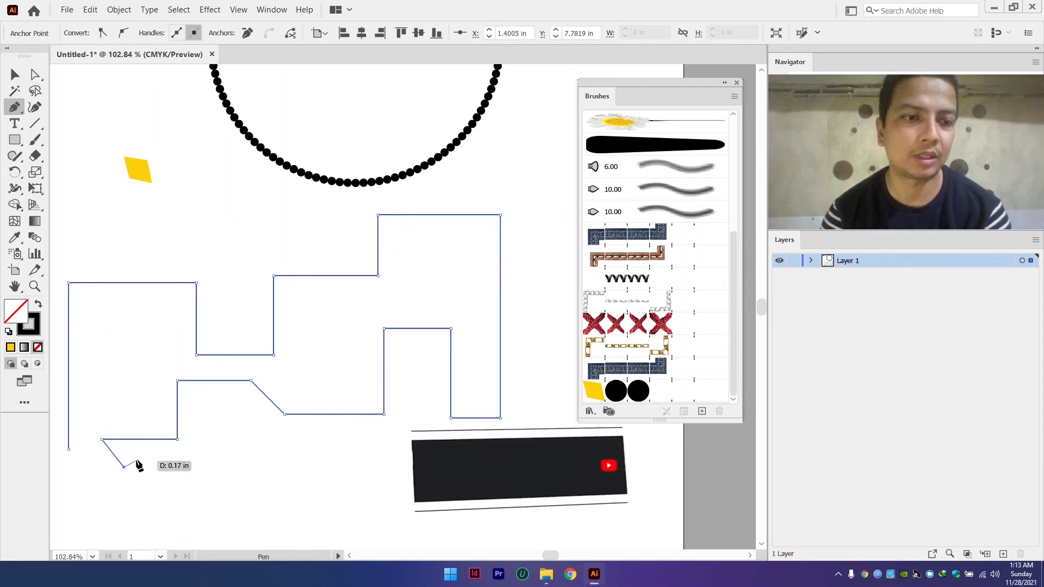
key(v)
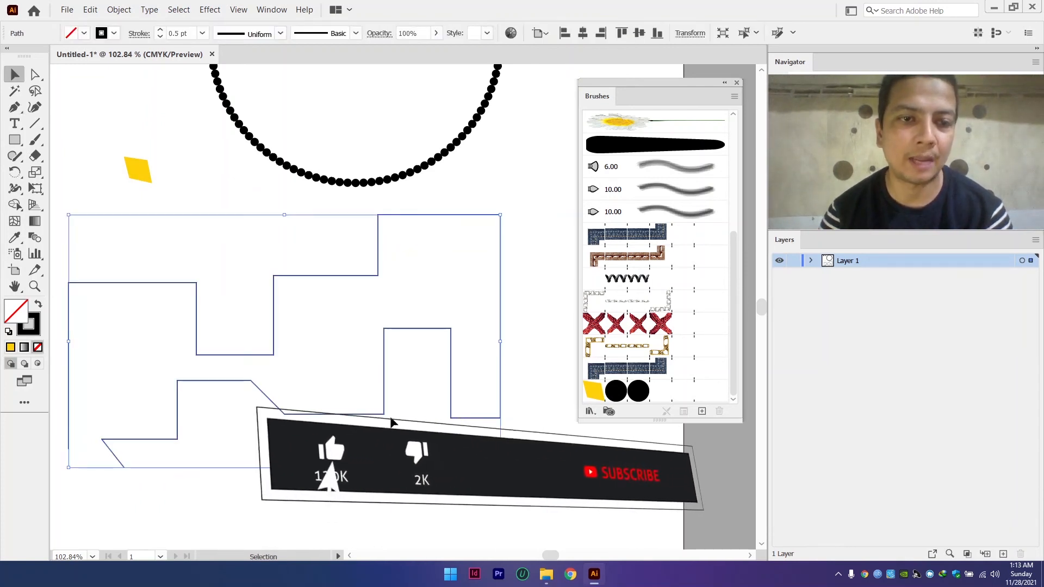
- Apply the dotted pattern brush with the diamond corner to the stepped path, and set its stroke weight to 0.5 pt
click(626, 391)
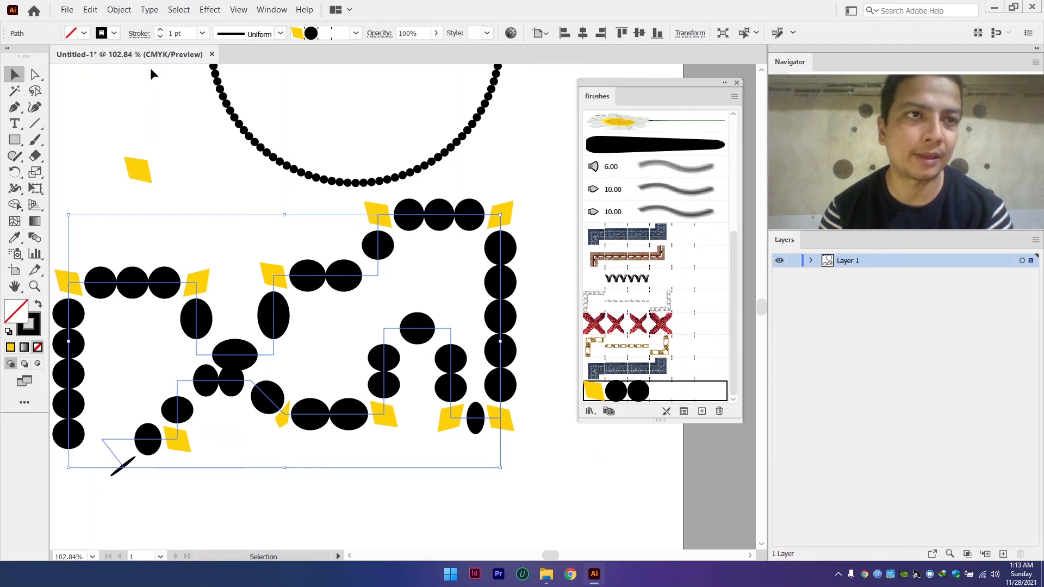
click(160, 37)
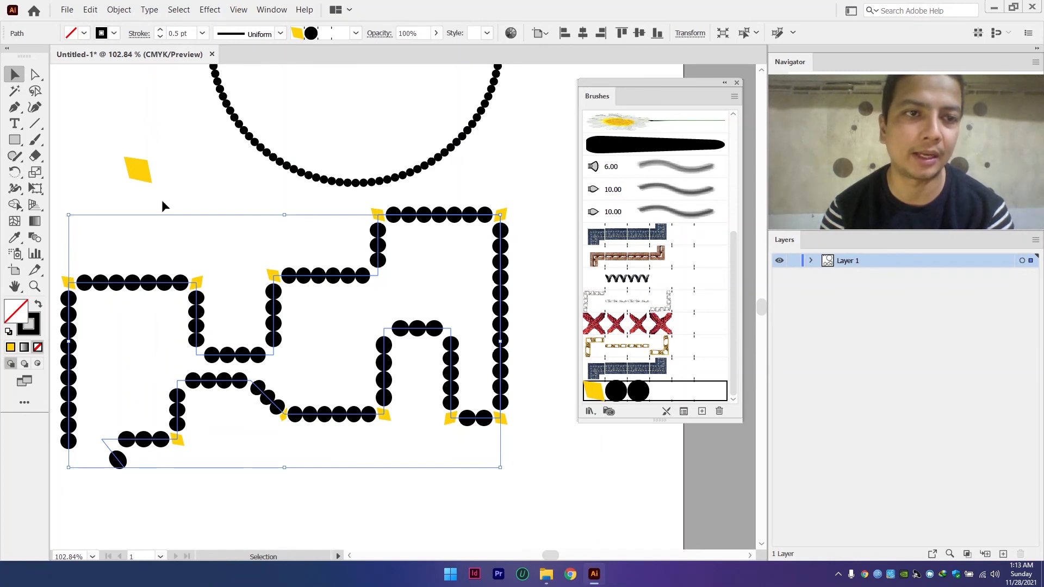
- Set the yellow diamond as the inner corner tile of the dotted pattern brush, and apply the change to existing strokes
mouse_move(165, 193)
mouse_down()
mouse_move(198, 191)
mouse_move(267, 251)
mouse_move(568, 375)
mouse_move(661, 384)
mouse_move(667, 396)
mouse_up()
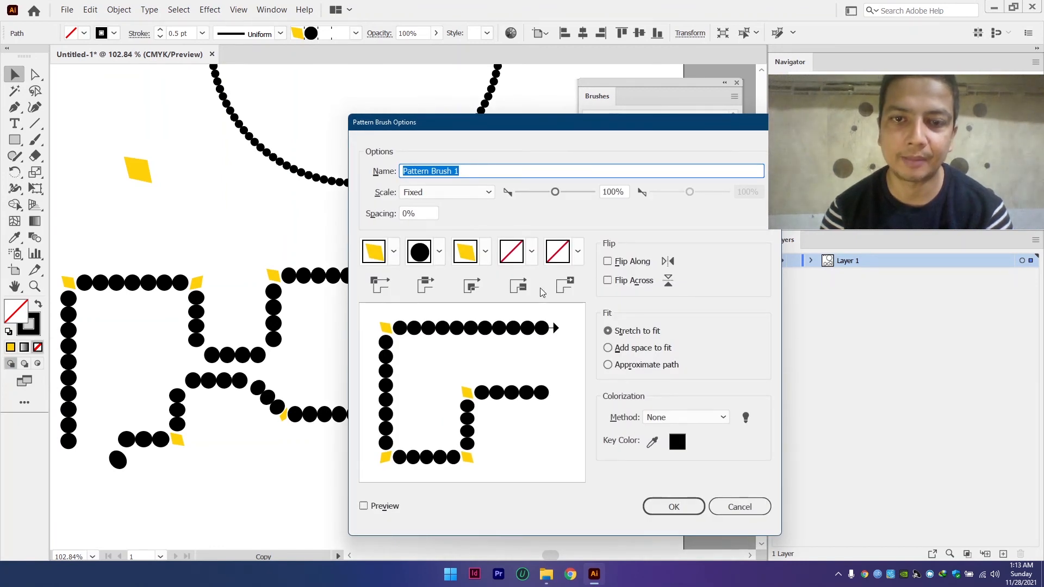
click(674, 506)
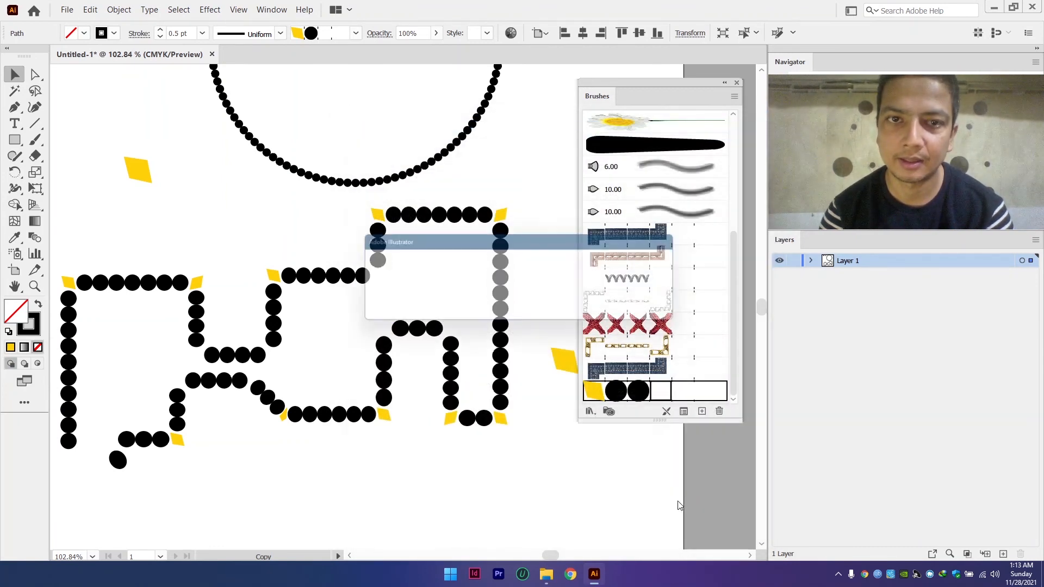
click(528, 308)
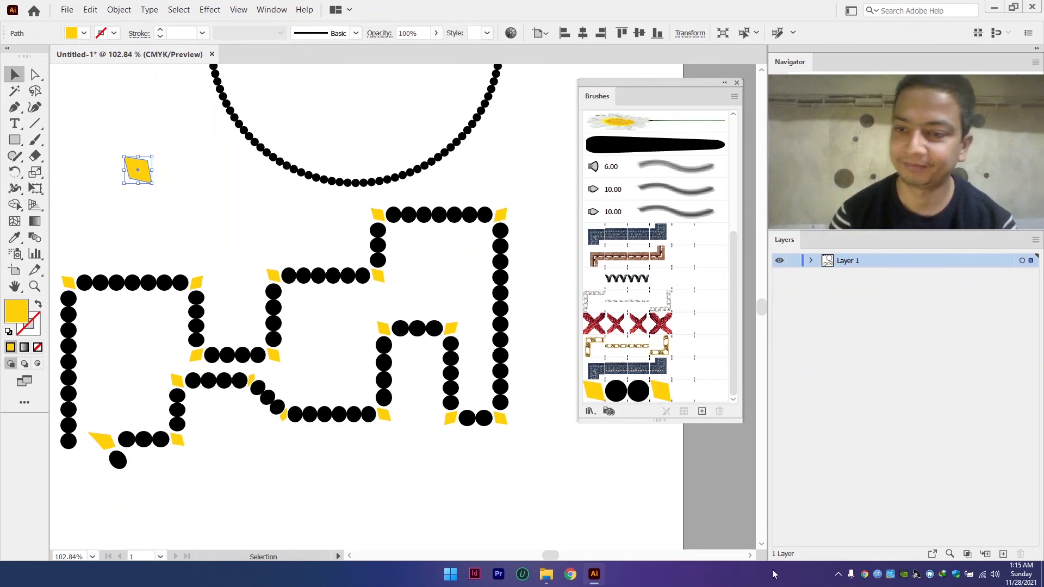
click(838, 574)
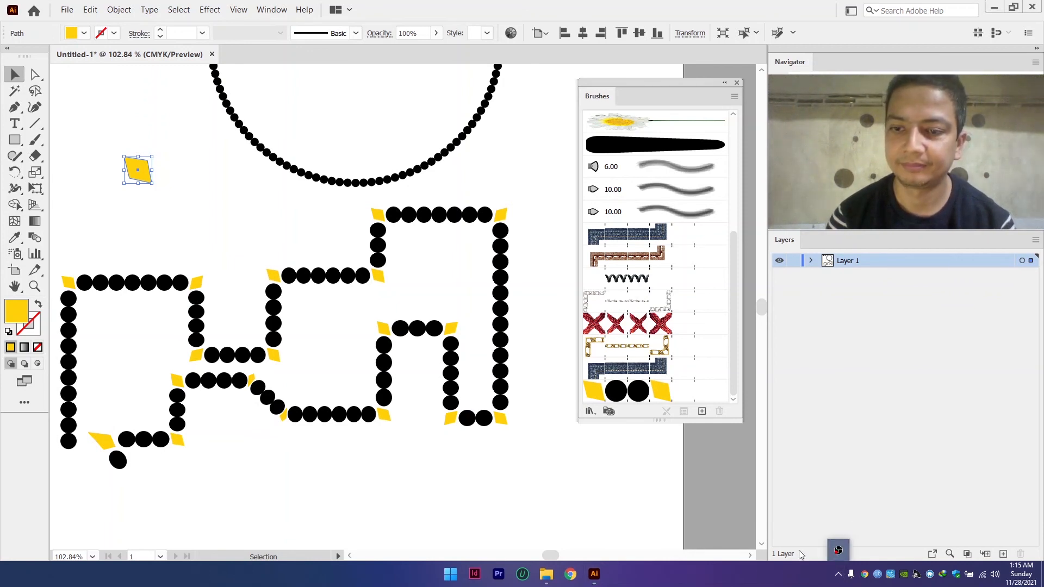
click(651, 558)
click(650, 557)
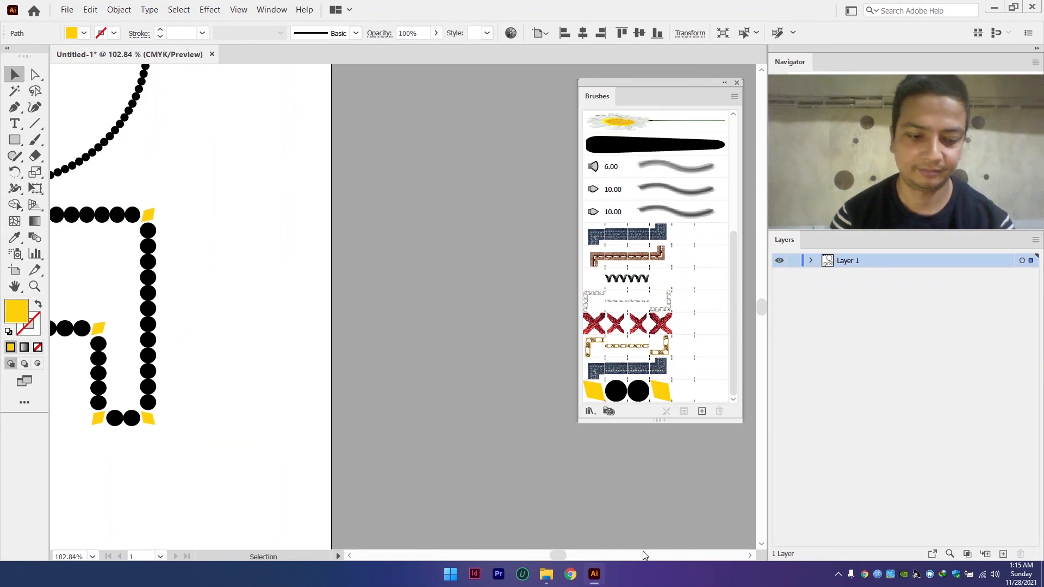